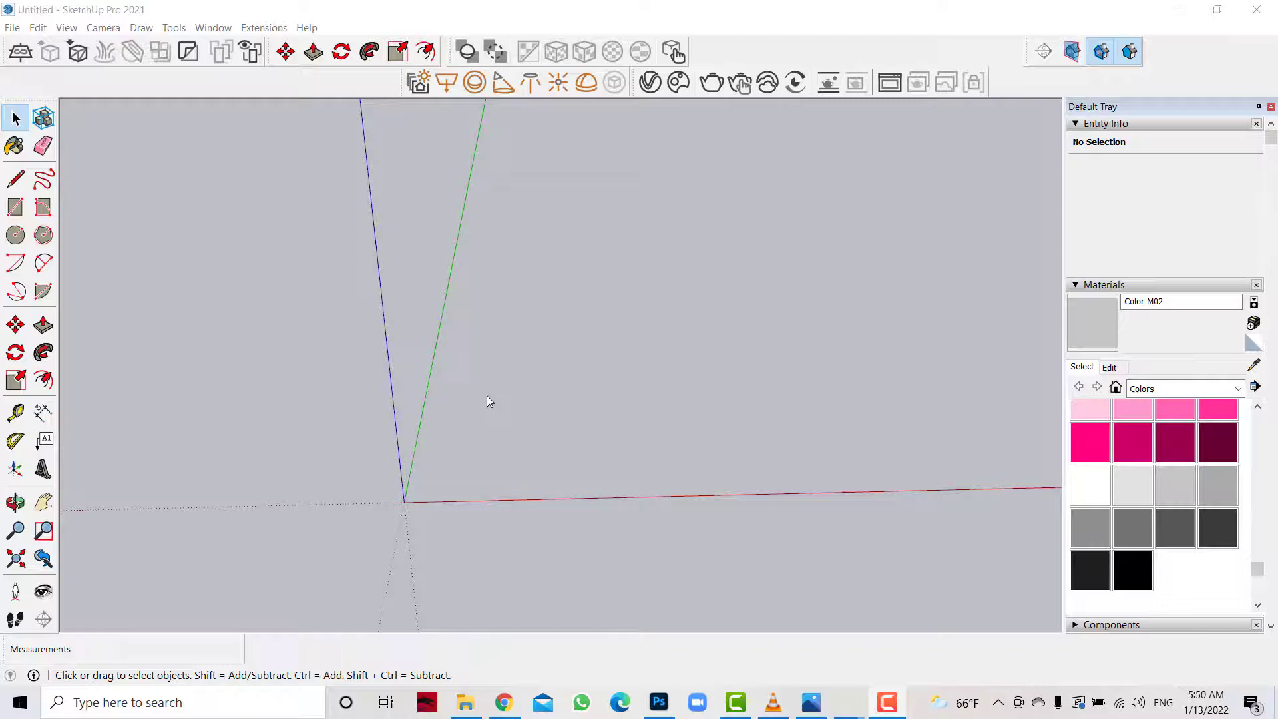
Draw a 4 m square floor outline with the Line tool
key("l")
scroll(586, 447, "up", 3)
left_click(416, 488)
type("4")
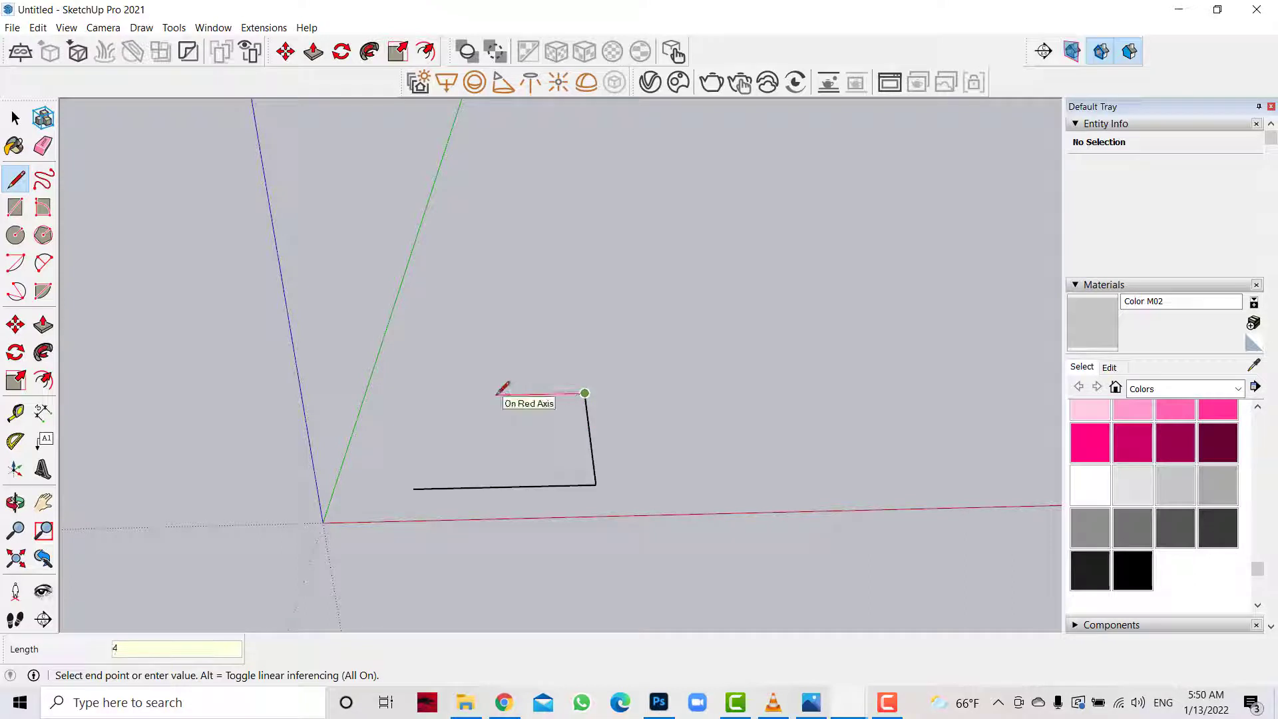
key("Return")
left_click(413, 488)
Offset the floor edge inward to make a thin wall border
left_click(44, 380)
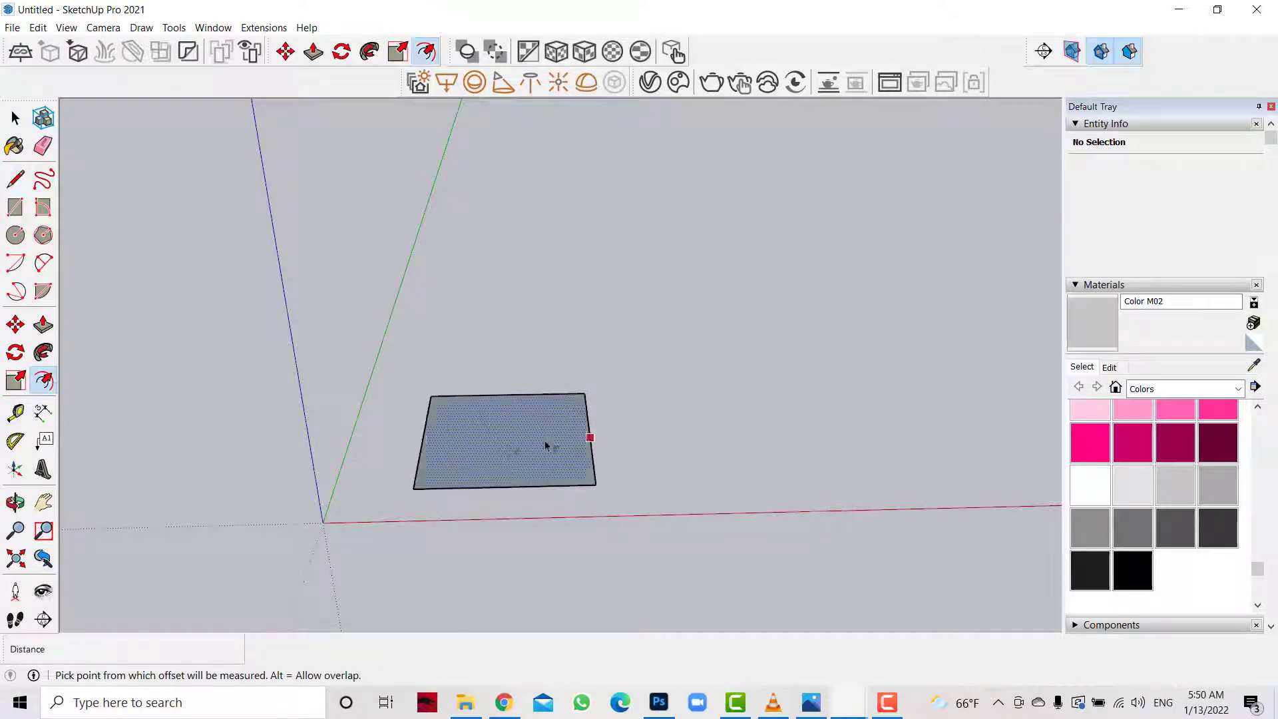
scroll(533, 443, "up", 1)
scroll(514, 448, "up", 3)
left_click(510, 543)
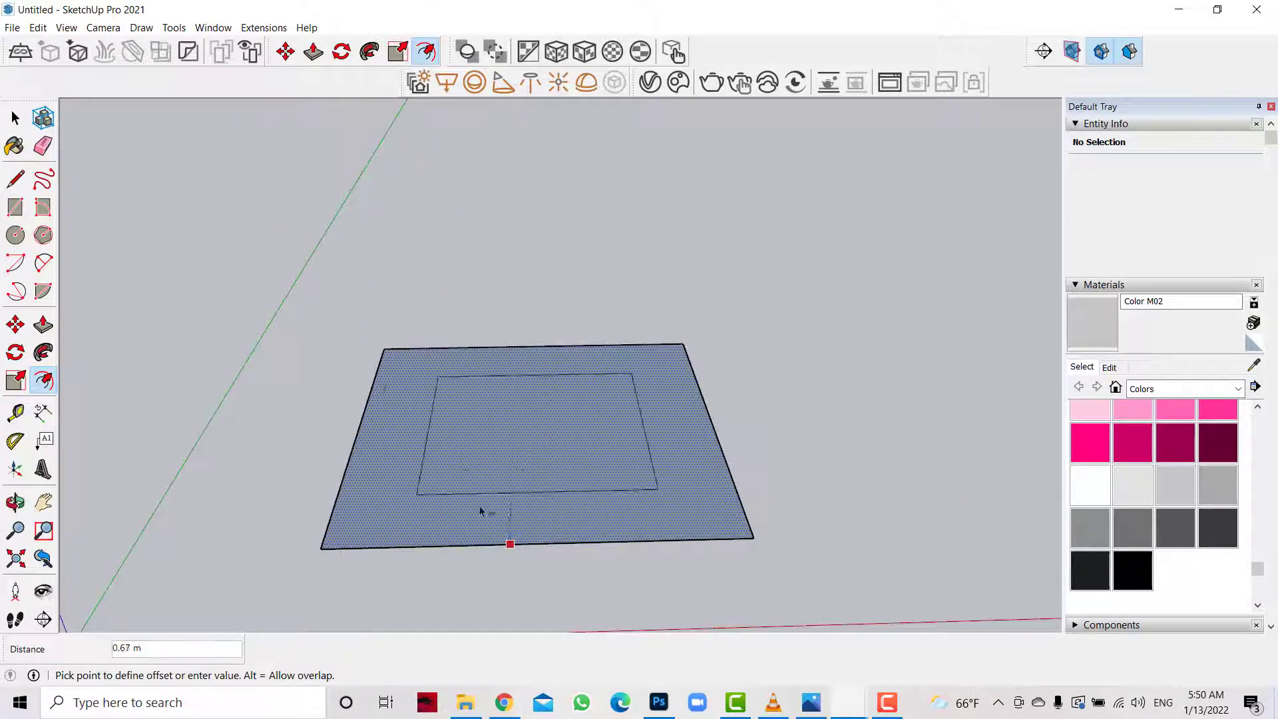
left_click(433, 554)
Push the border ring up into 2.8 m high walls
key("p")
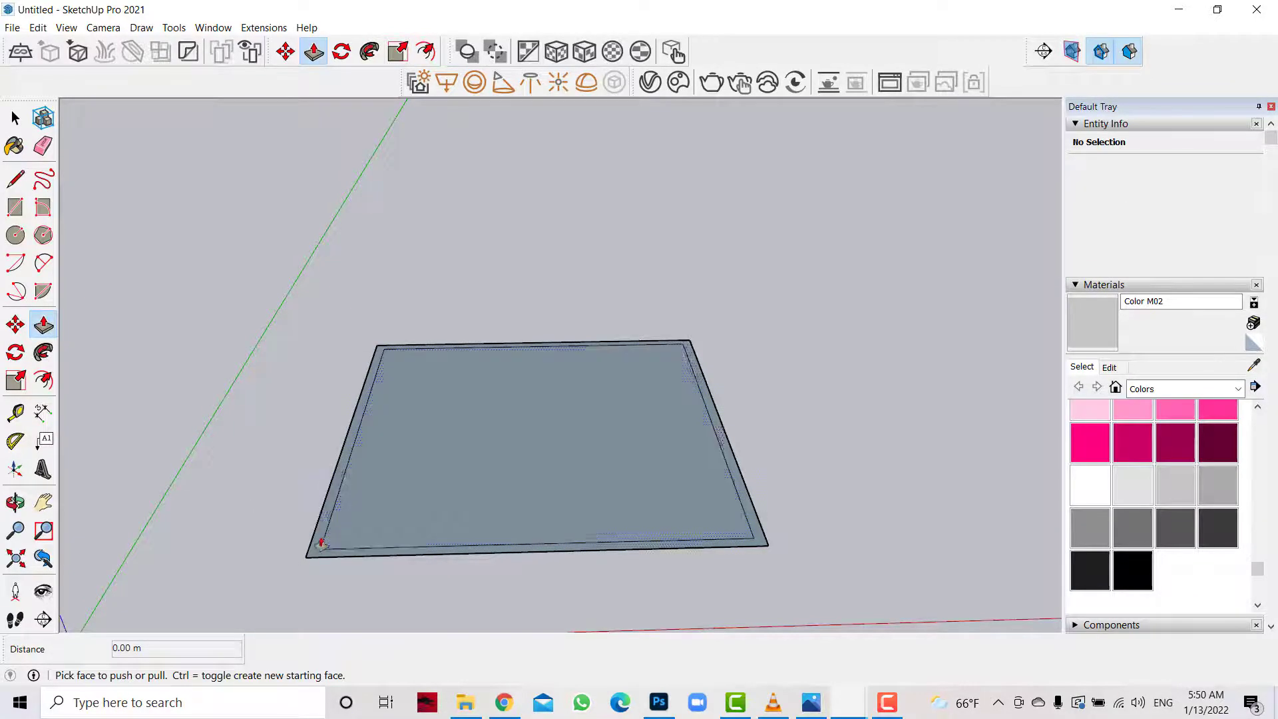
left_click_drag(319, 536, 321, 453)
type("2.8")
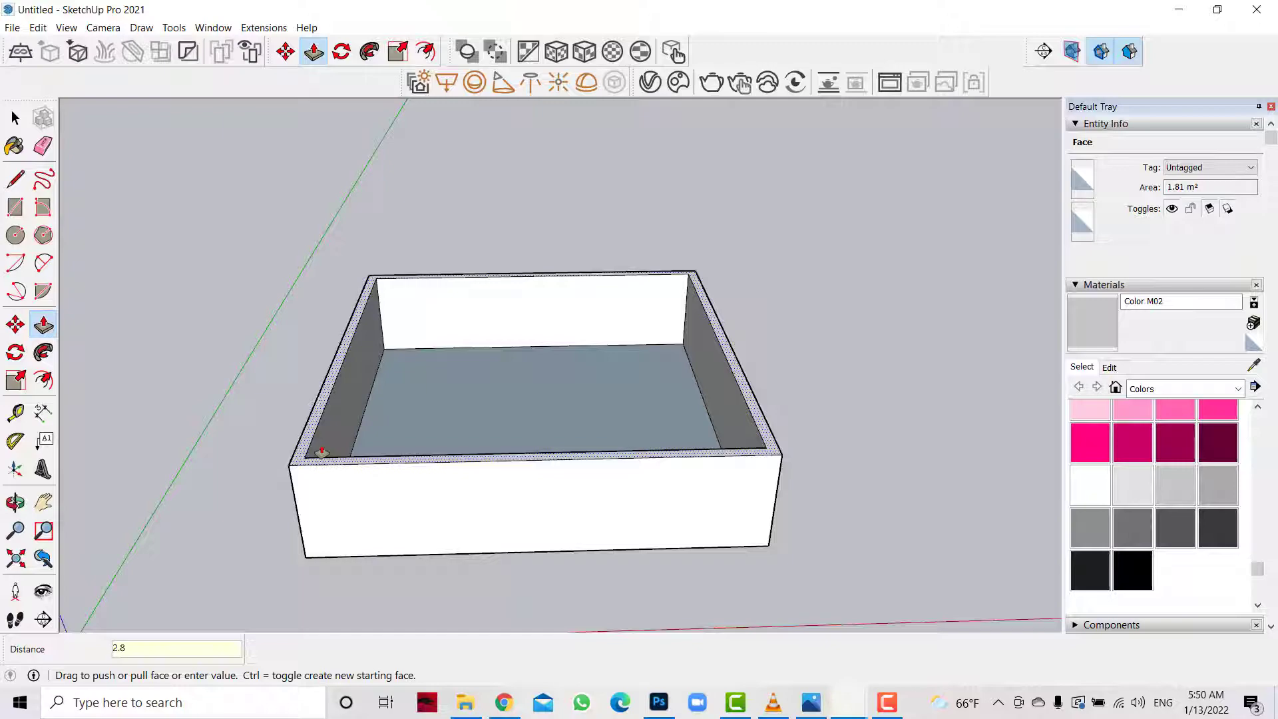
key("Return")
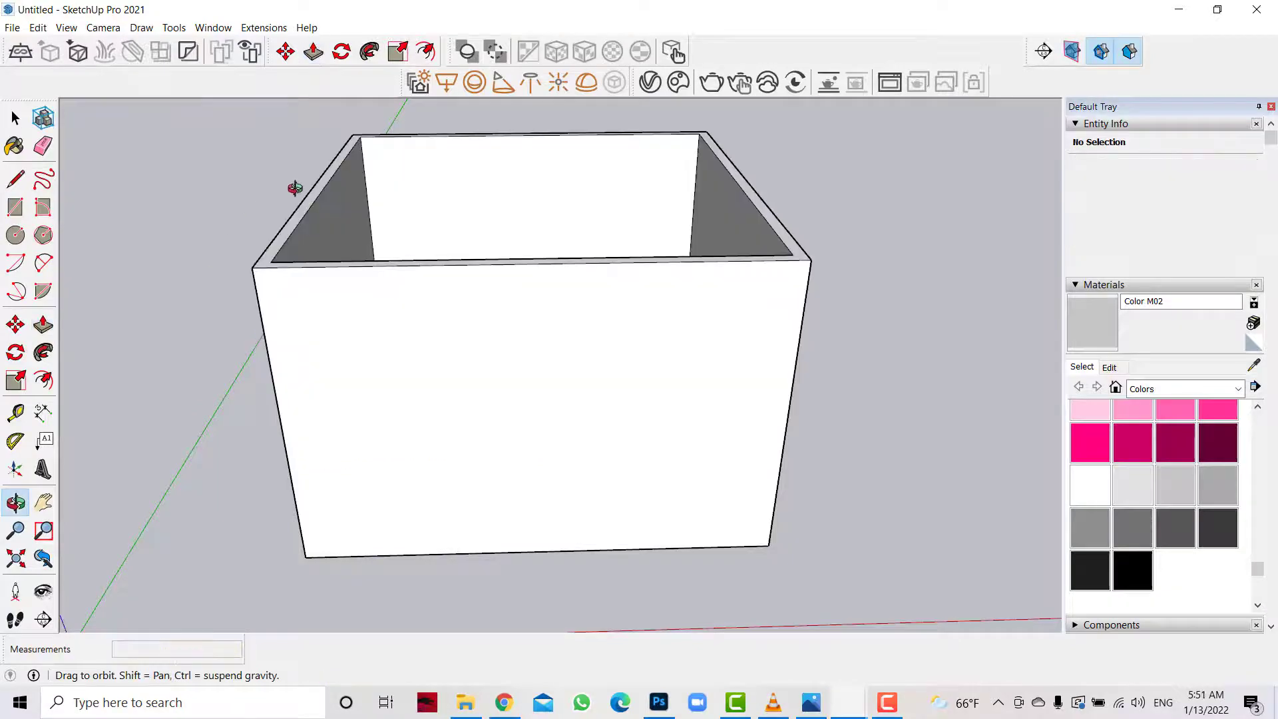
mouse_move(294, 188)
middle_mouse_down()
mouse_move(299, 345)
mouse_move(85, 209)
middle_mouse_up()
Paint the whole box white with Color M00 and select it for grouping
key("space")
triple_click(333, 313)
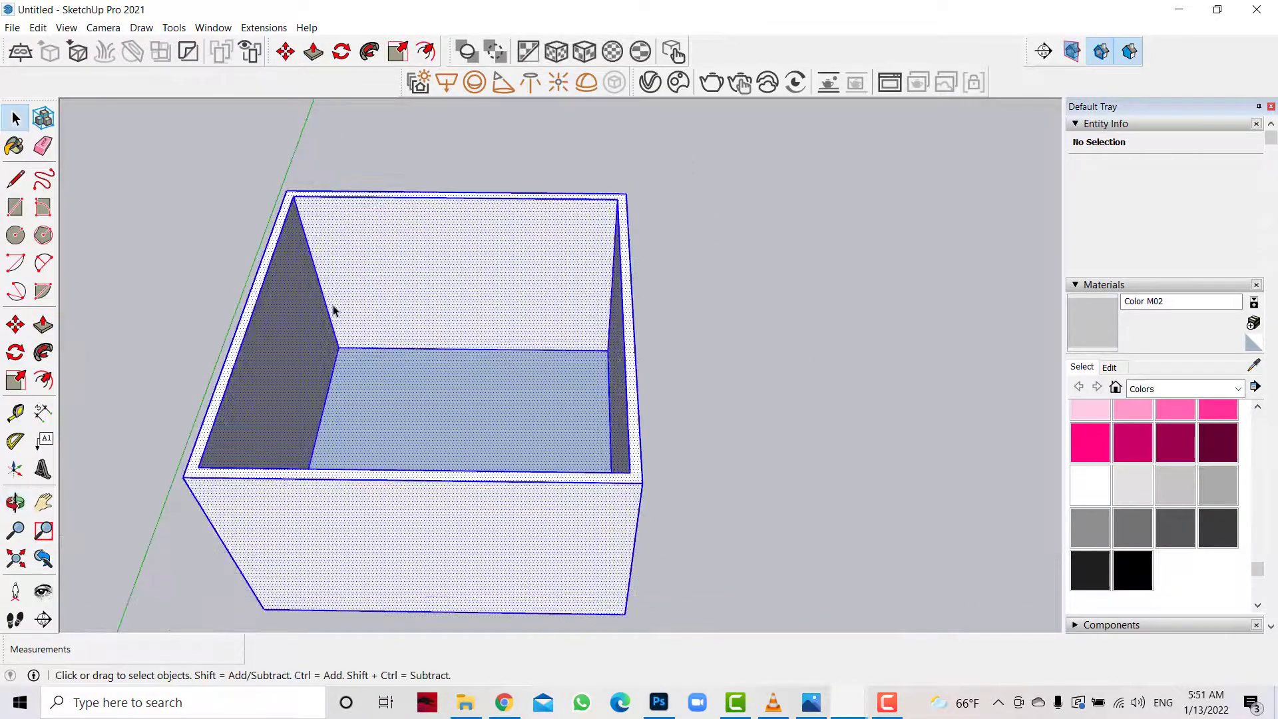
left_click(1079, 484)
key("space")
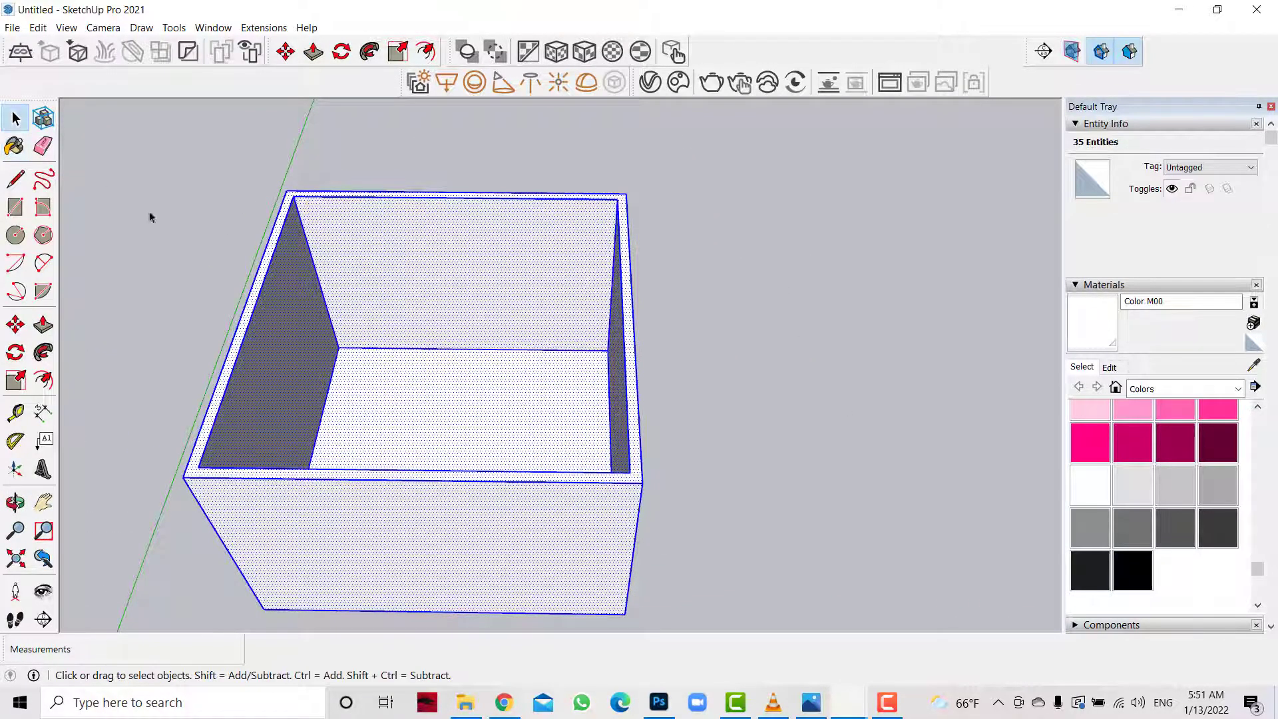
left_click(148, 213)
triple_click(391, 287)
right_click(392, 288)
Group the box and draw a rectangle covering its open 4 m top
left_click(459, 408)
scroll(840, 327, "down", 2)
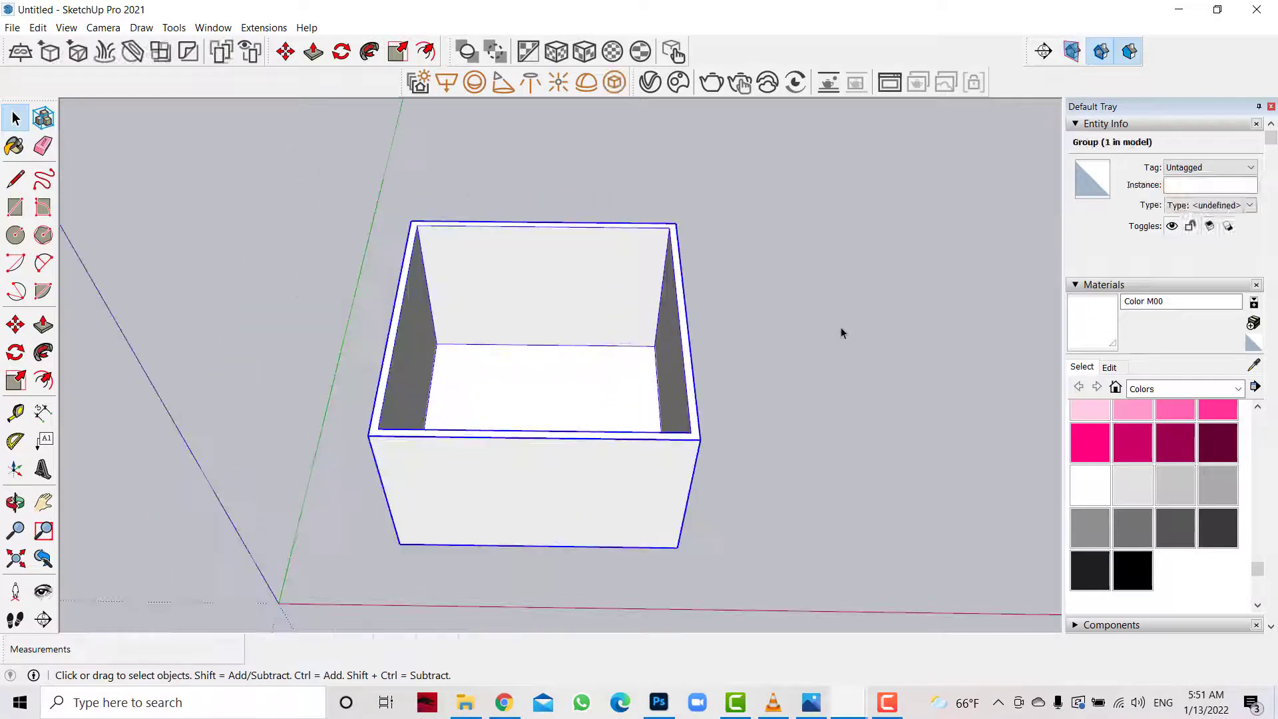
scroll(757, 291, "up", 1)
left_click(14, 208)
left_click(356, 211)
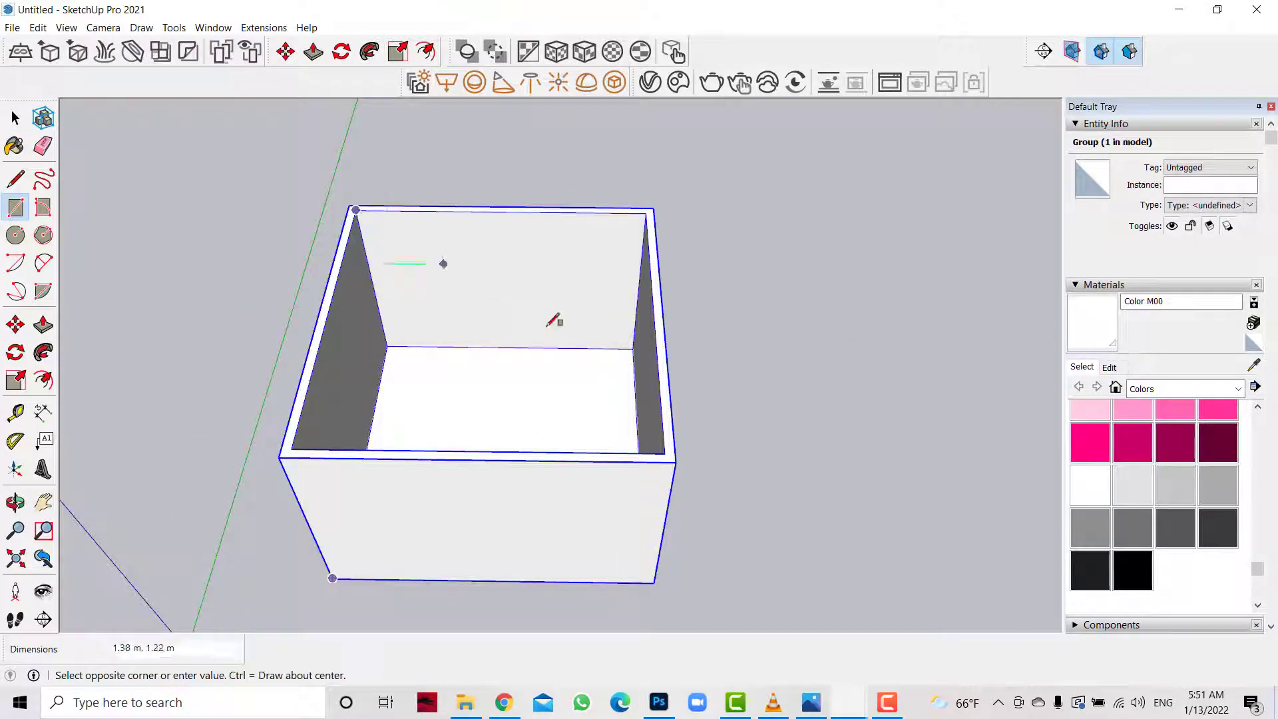
left_click(665, 452)
Copy the top face, delete it from the box, and paste it beside the box
left_click(16, 118)
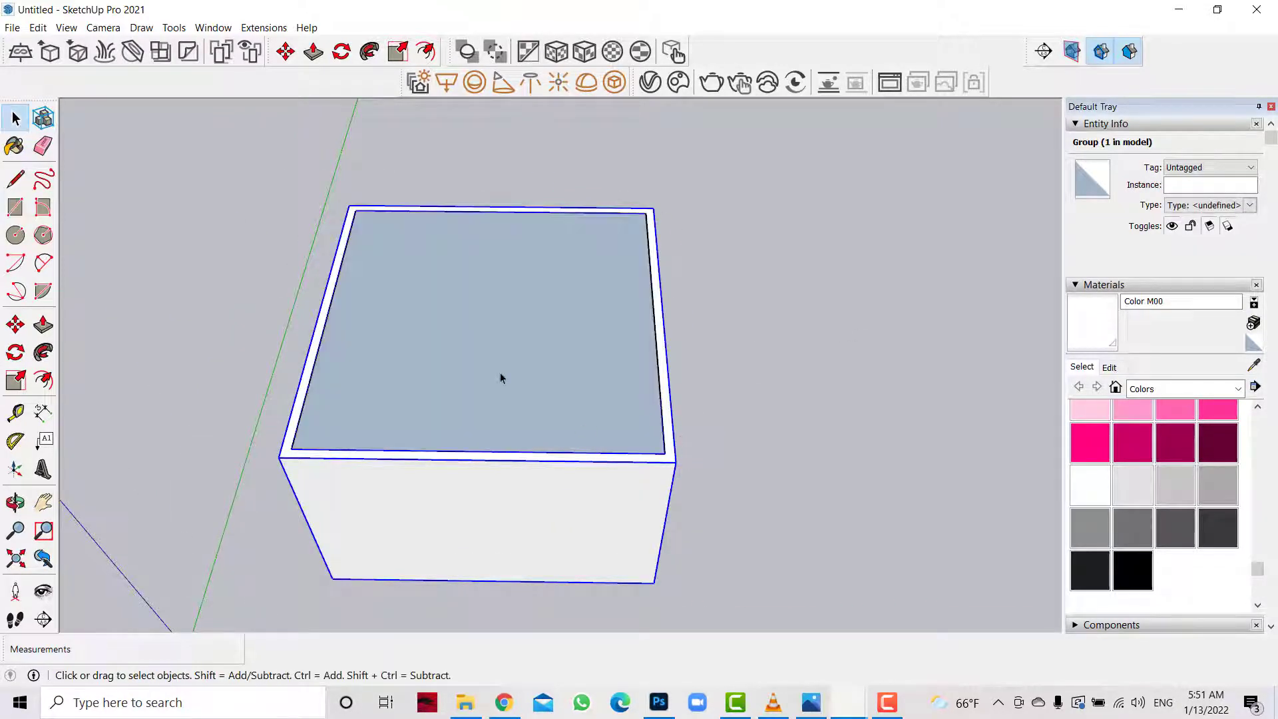
double_click(501, 373)
key("ctrl+c")
scroll(104, 318, "down", 2)
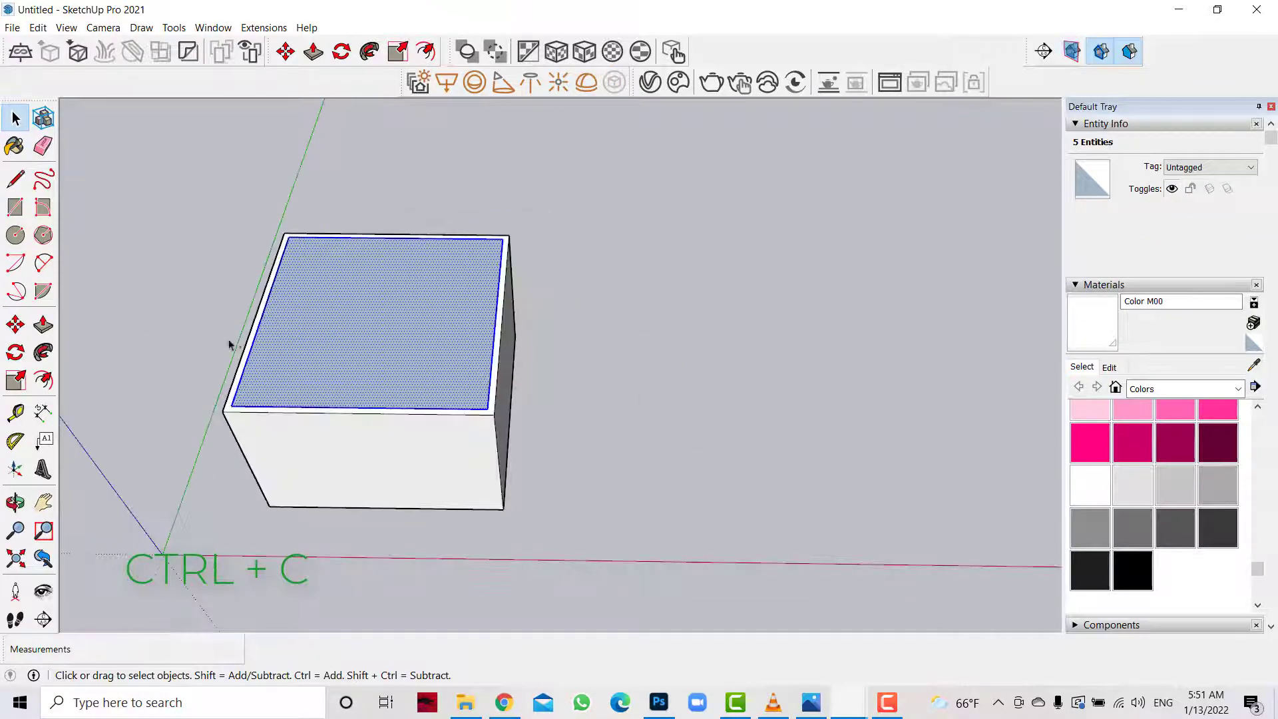
key("Delete")
key("ctrl+v")
left_click(645, 413)
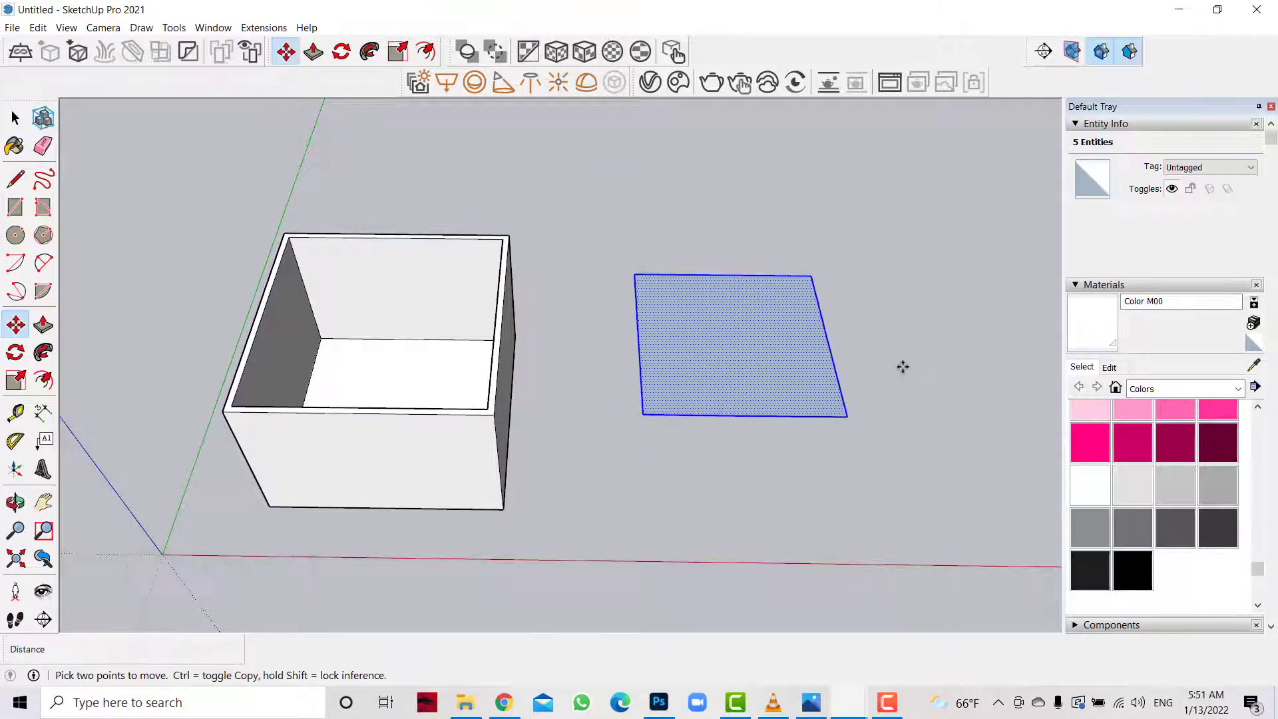
scroll(896, 363, "up", 2)
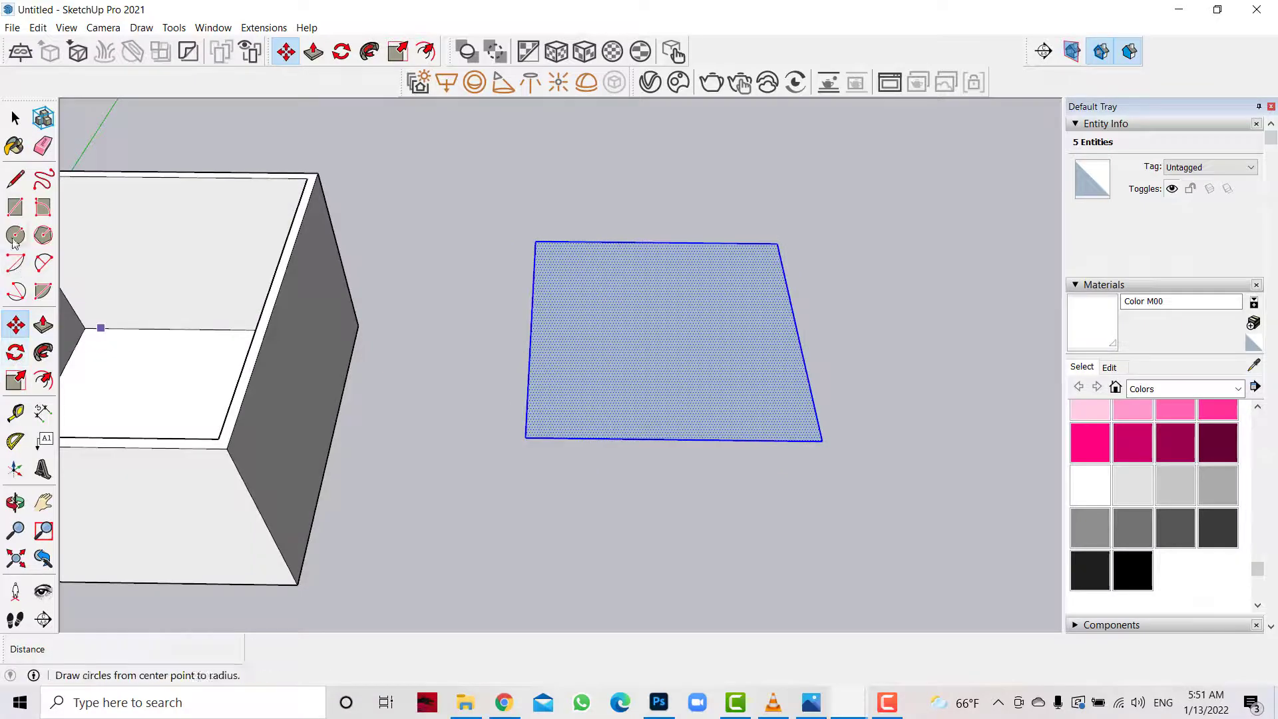
Pull the copied square up into a 0.30 m slab and offset its top edge inward
scroll(727, 328, "up", 2)
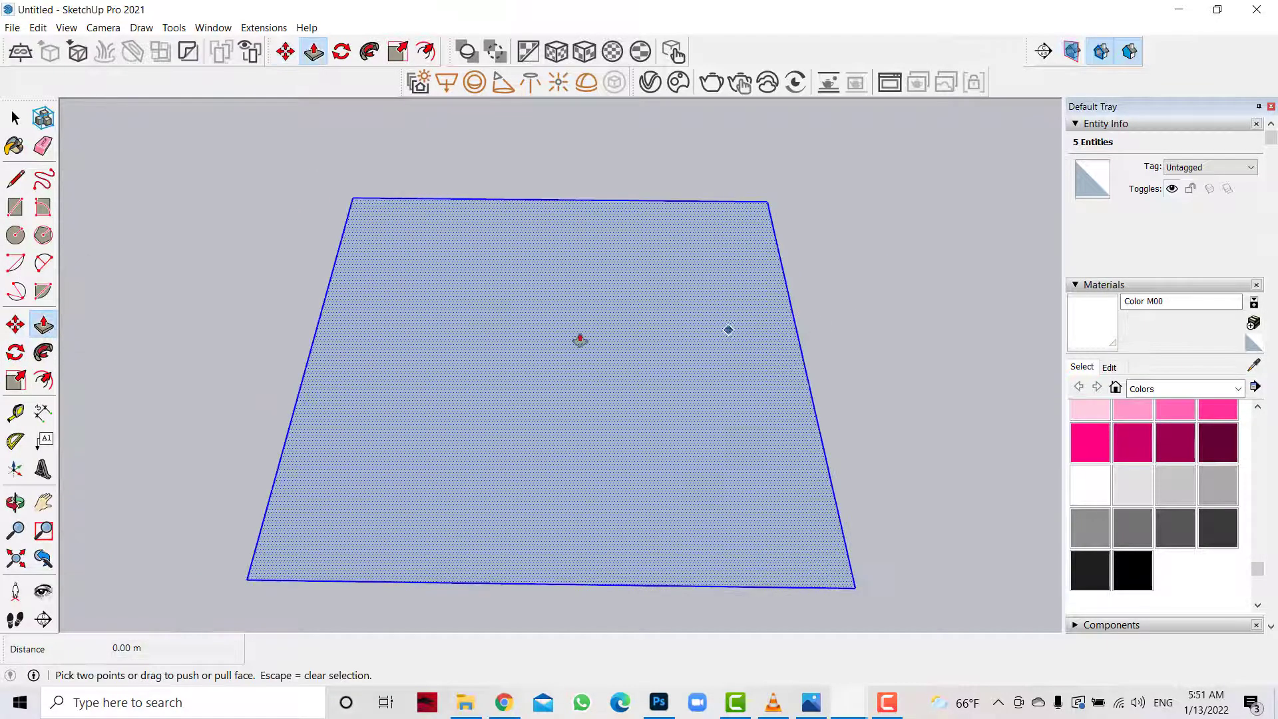
left_click_drag(525, 357, 543, 338)
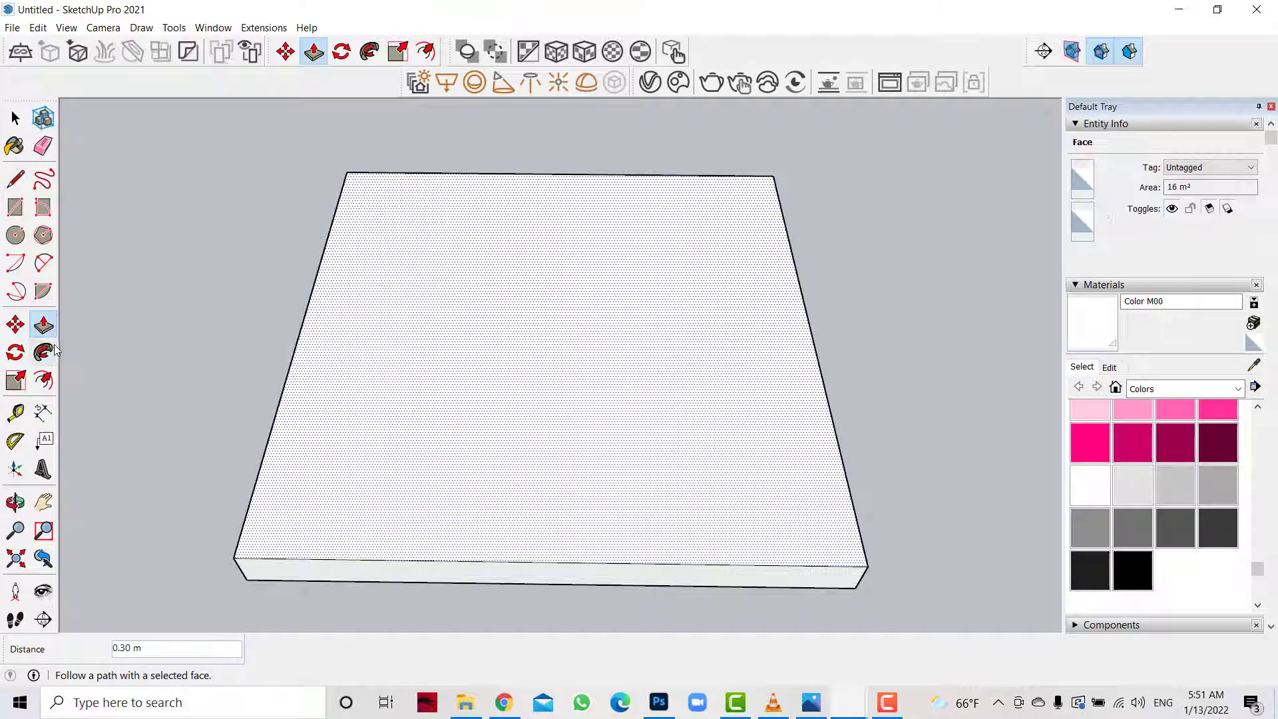
left_click(45, 380)
left_click(562, 373)
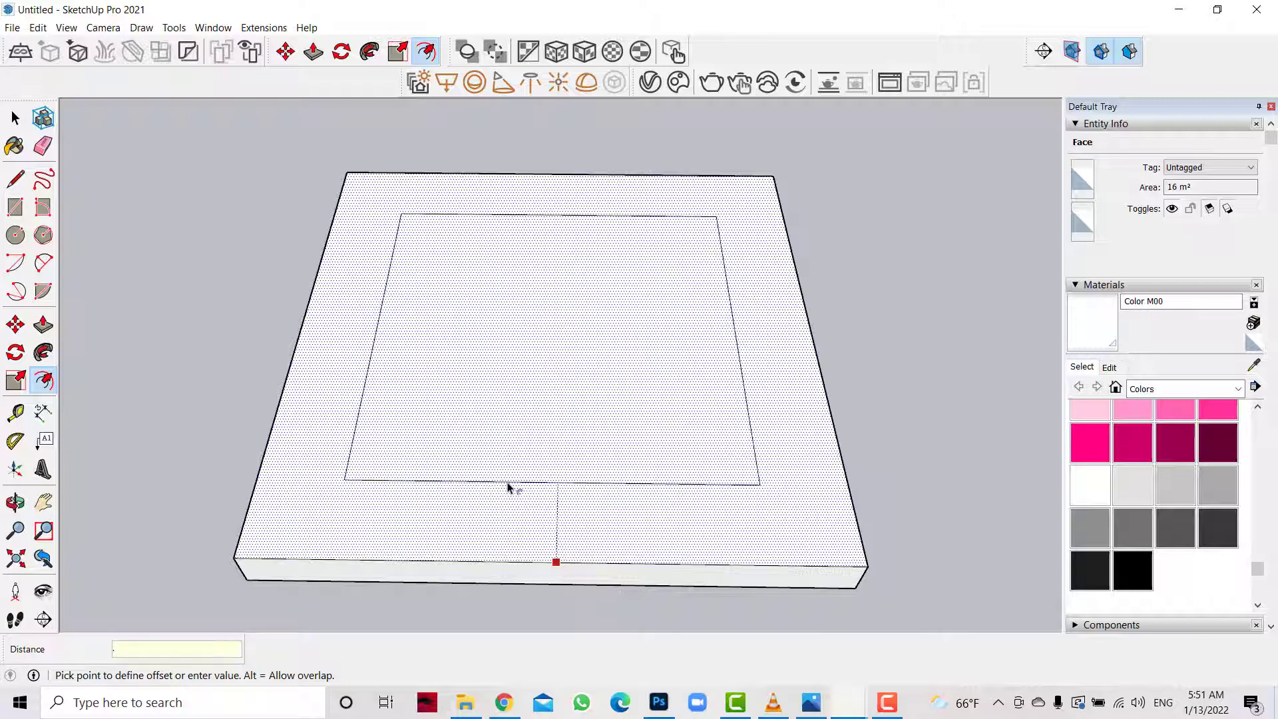
type("55")
left_click(507, 488)
Push the inner panel down to form a shallow recess in the slab
left_click(44, 324)
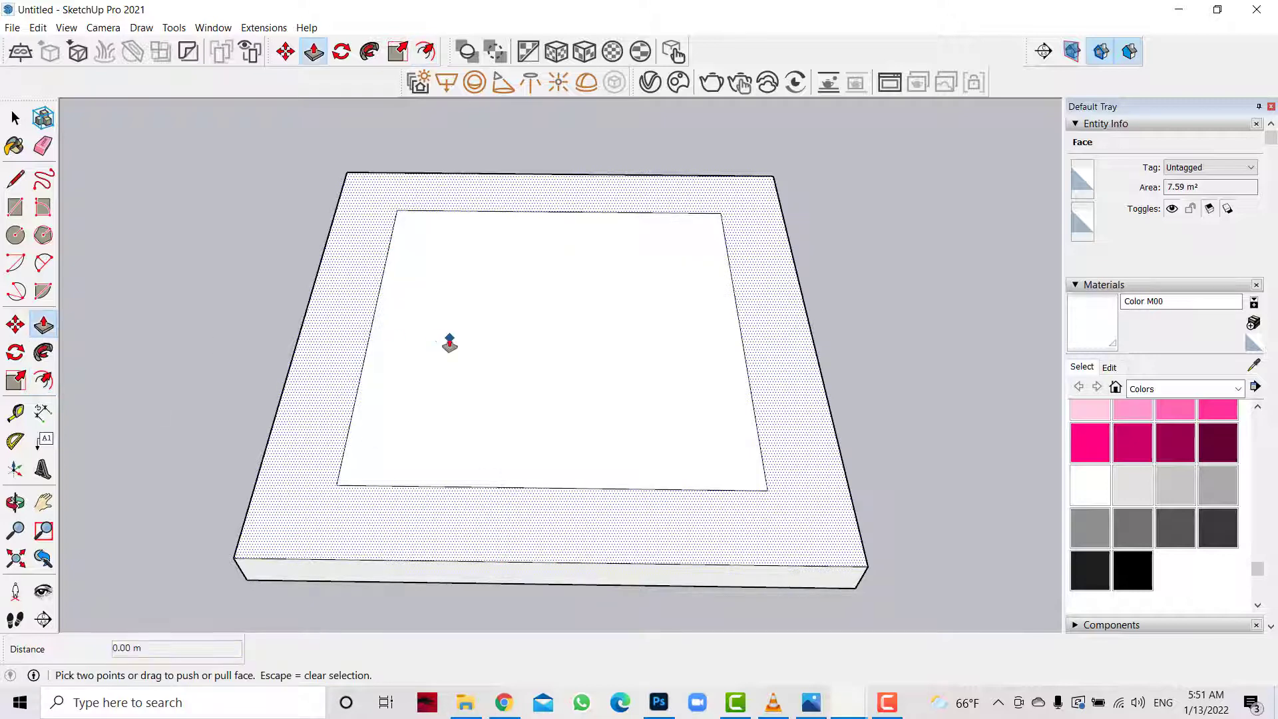
left_click_drag(449, 340, 450, 363)
key("l")
key("space")
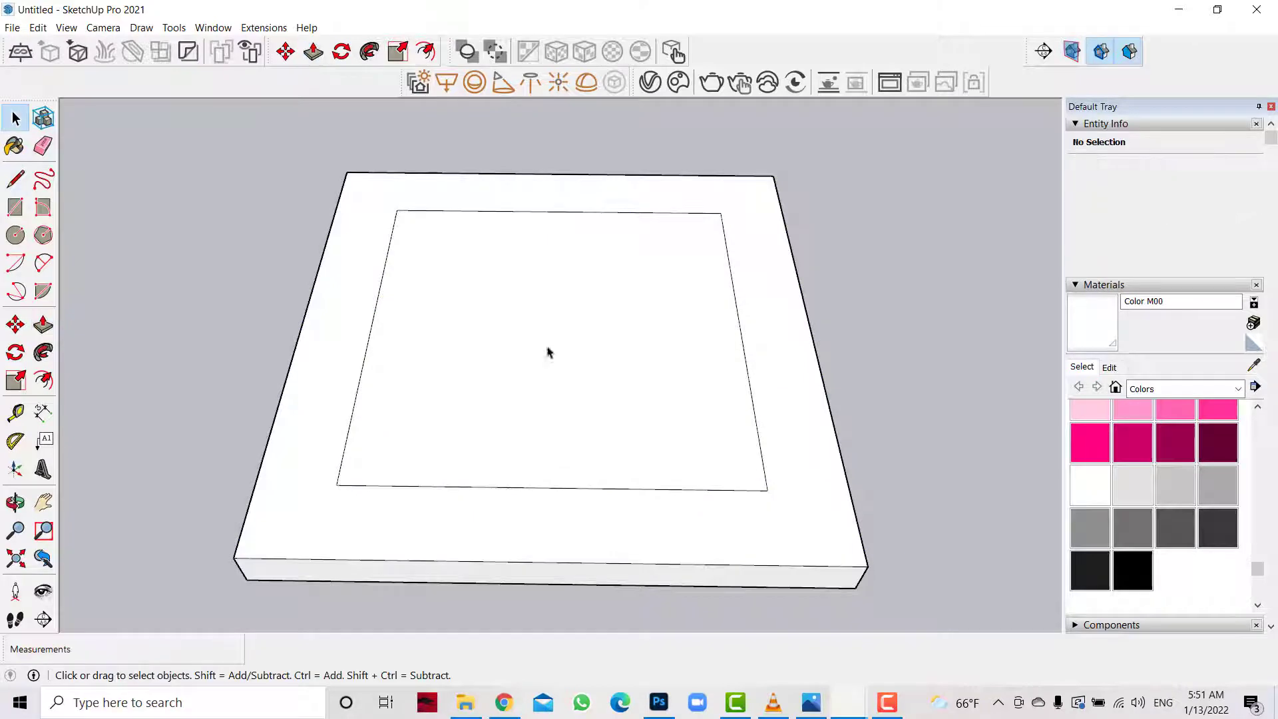
left_click(548, 351)
key("p")
mouse_move(500, 348)
left_mouse_down()
mouse_move(501, 370)
mouse_move(365, 400)
left_mouse_up()
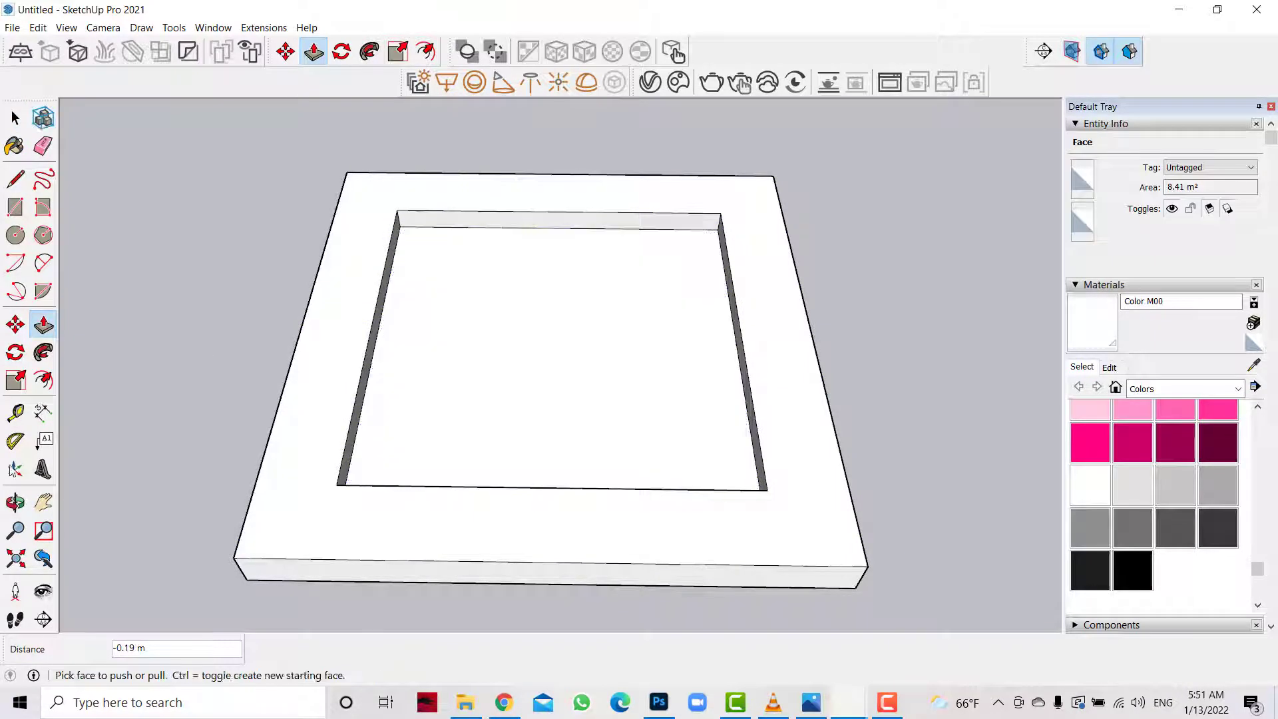
middle_click_drag(364, 399, 358, 439)
left_click(356, 434)
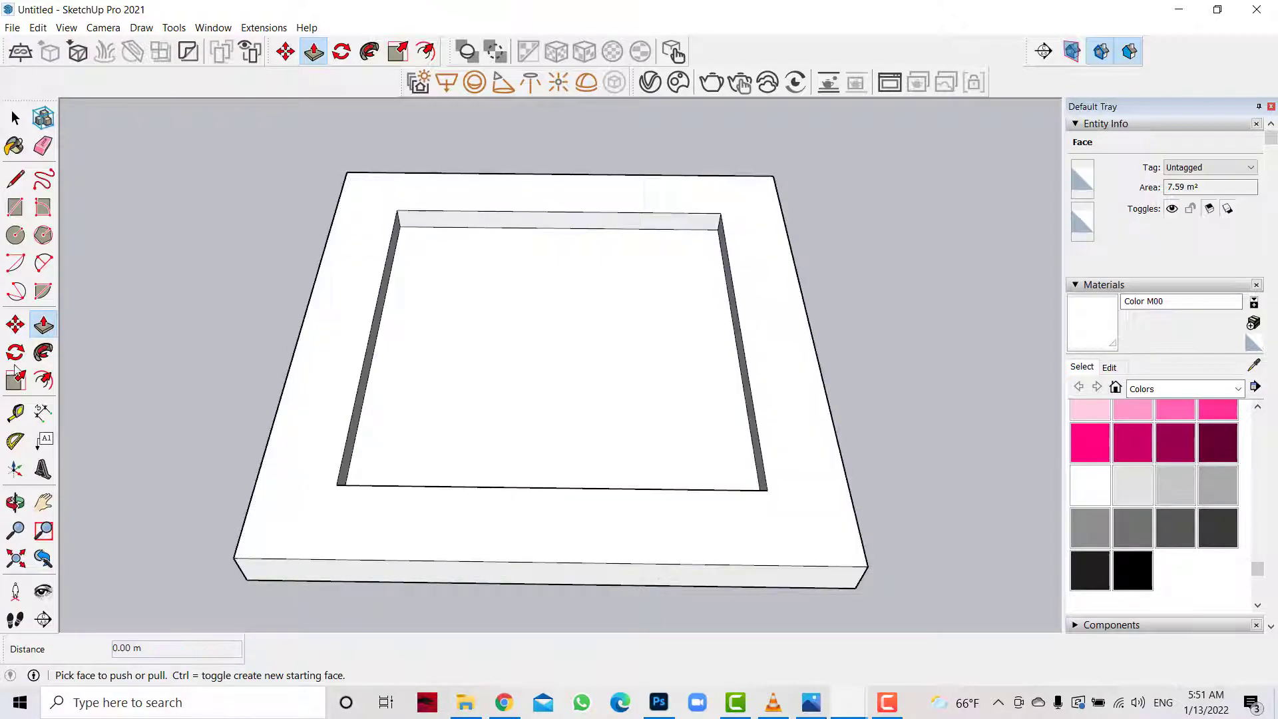
key("space")
triple_click(554, 295)
right_click(554, 294)
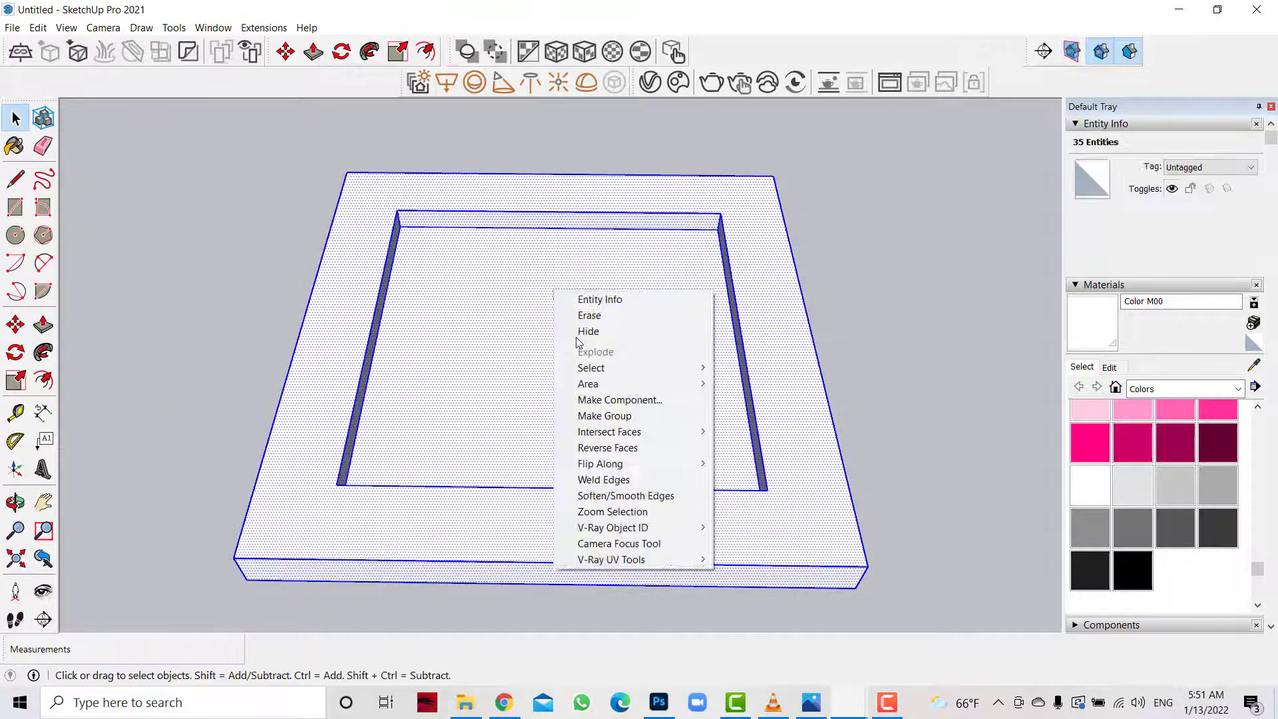
left_click(625, 415)
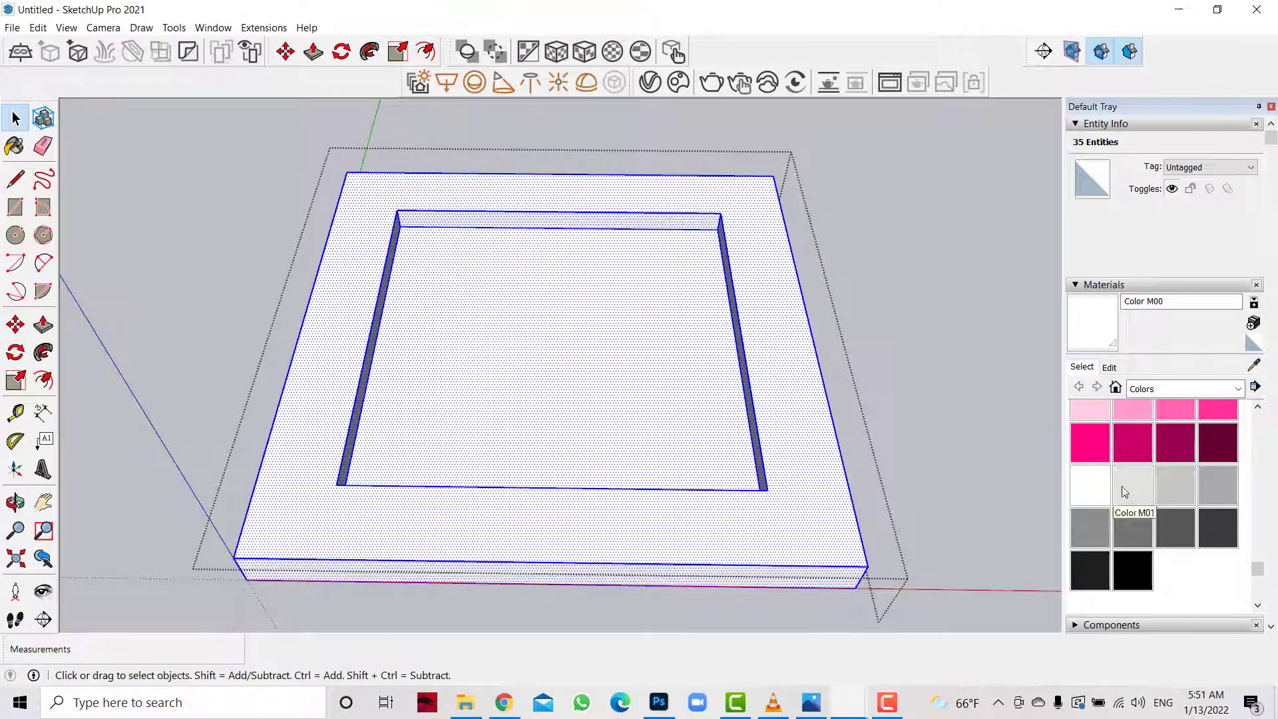
left_click(1124, 492)
left_click(690, 328)
left_click(1171, 493)
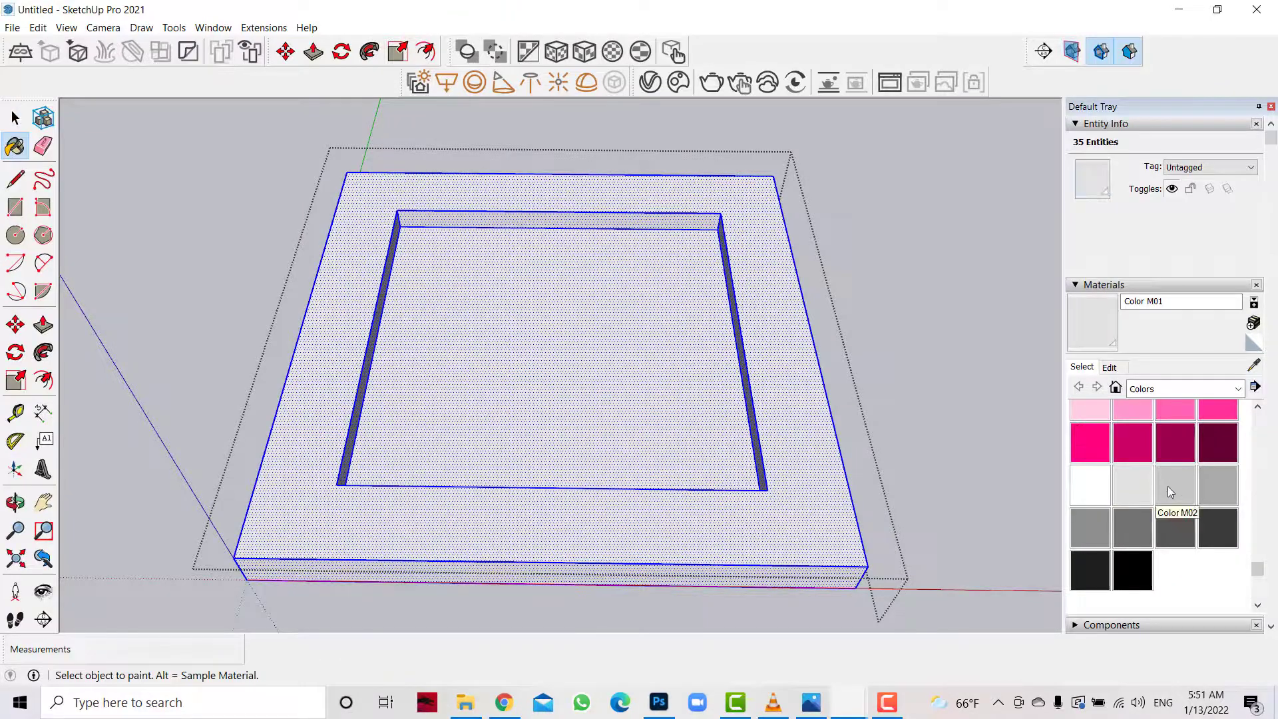
scroll(228, 188, "up", 1)
left_click(16, 117)
scroll(514, 220, "up", 5)
double_click(489, 259)
left_click(490, 258)
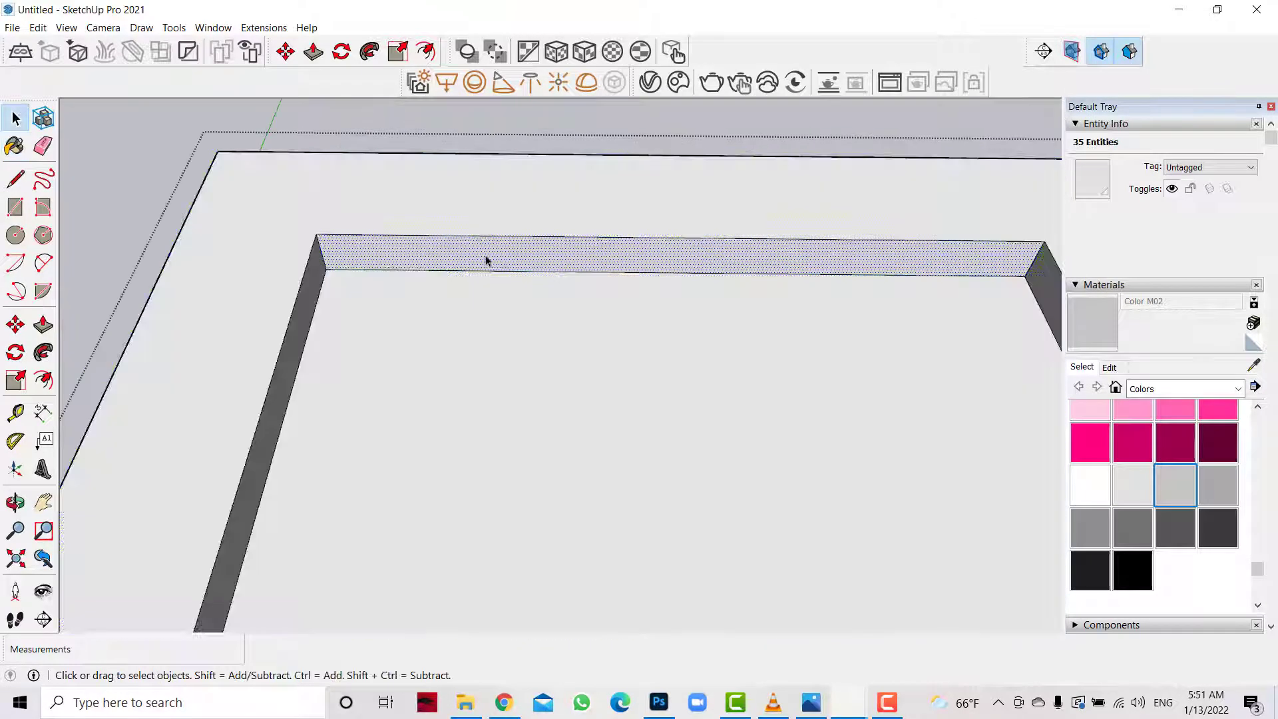
left_click(14, 148)
scroll(387, 276, "down", 3)
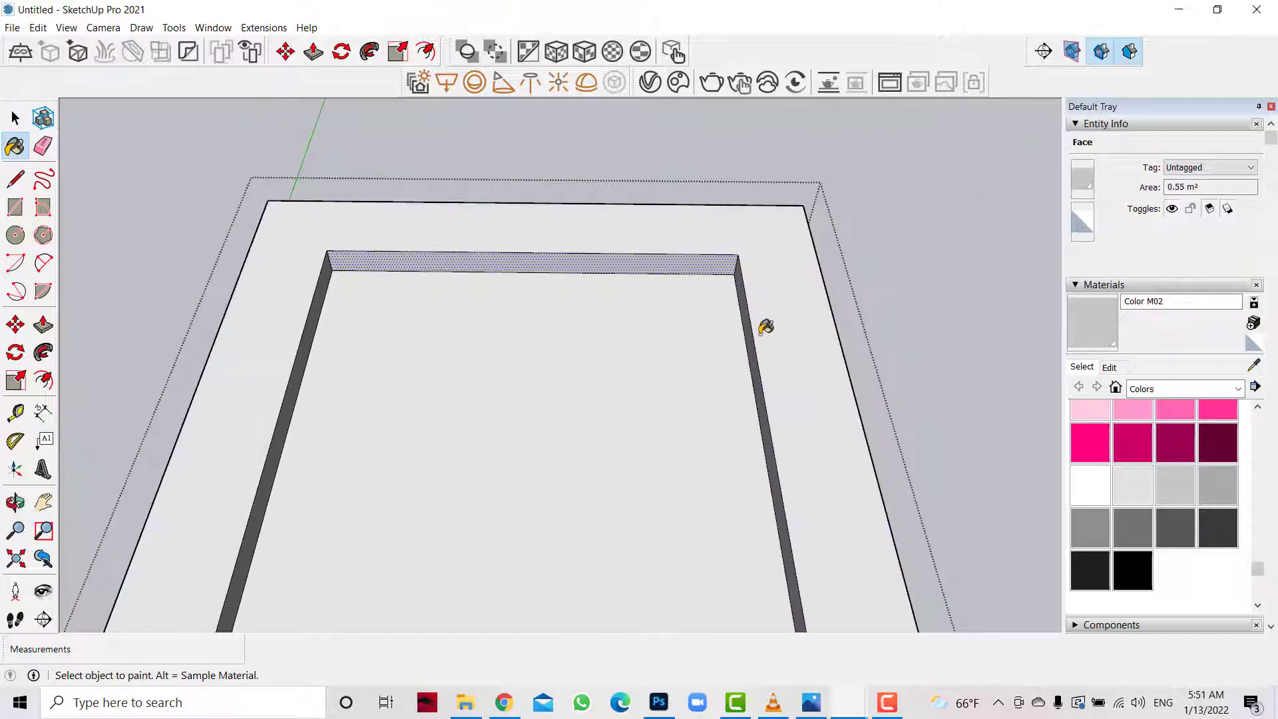
left_click(15, 505)
left_click_drag(784, 499, 978, 339)
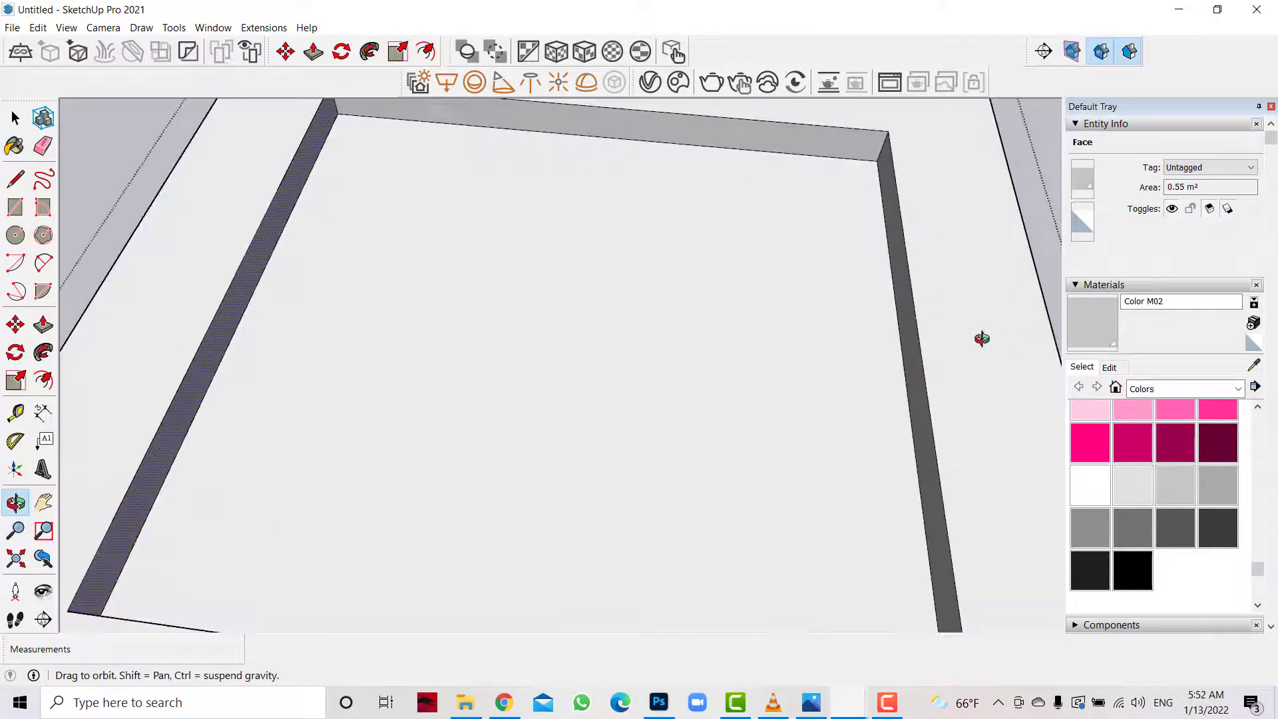
scroll(539, 329, "down", 4)
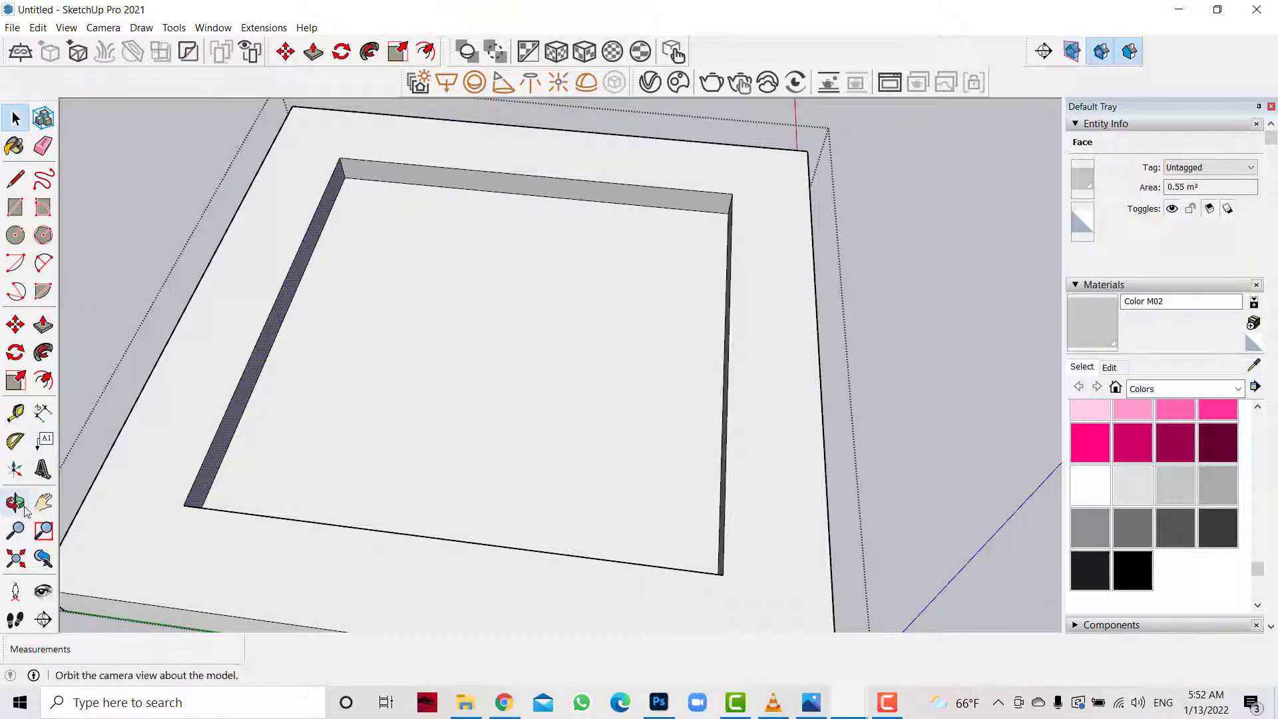
left_click(15, 502)
mouse_move(308, 436)
left_mouse_down()
mouse_move(515, 397)
mouse_move(373, 279)
left_mouse_up()
key("space")
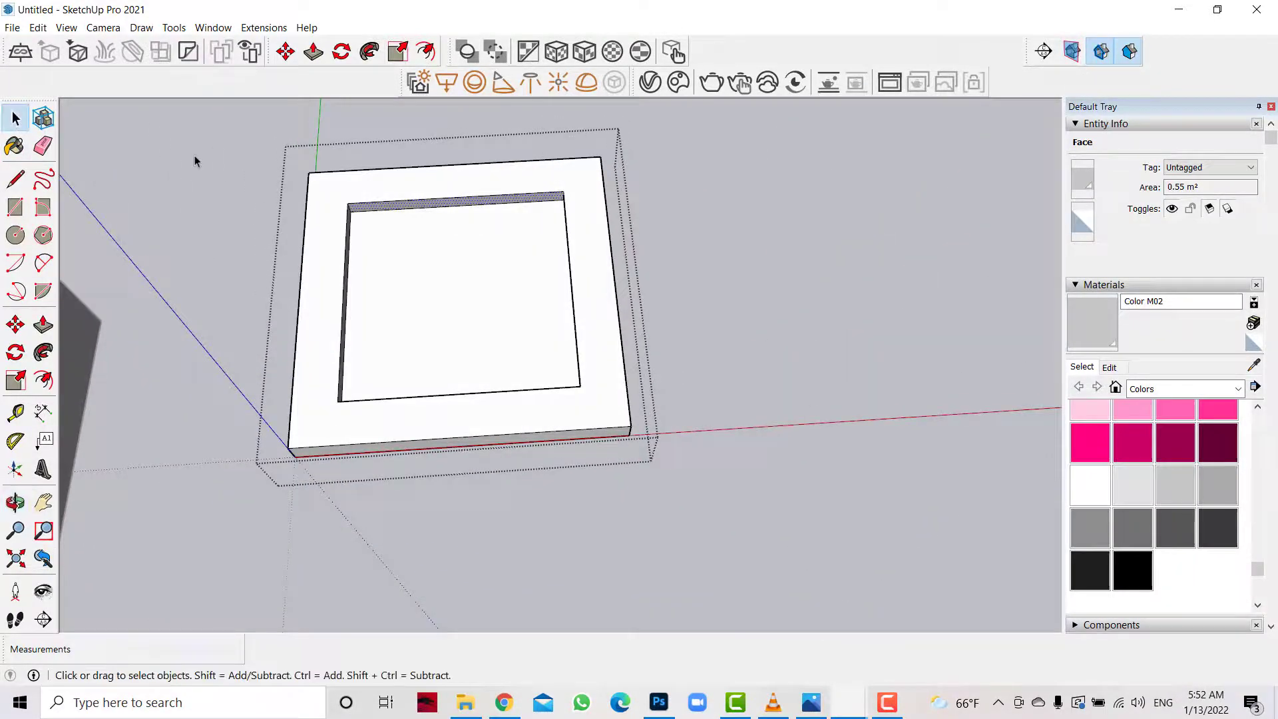
left_click(193, 157)
scroll(486, 151, "up", 2)
Draw a short guide line on the slab and a 0.05 m radius circle on it
scroll(483, 168, "up", 3)
scroll(483, 168, "down", 2)
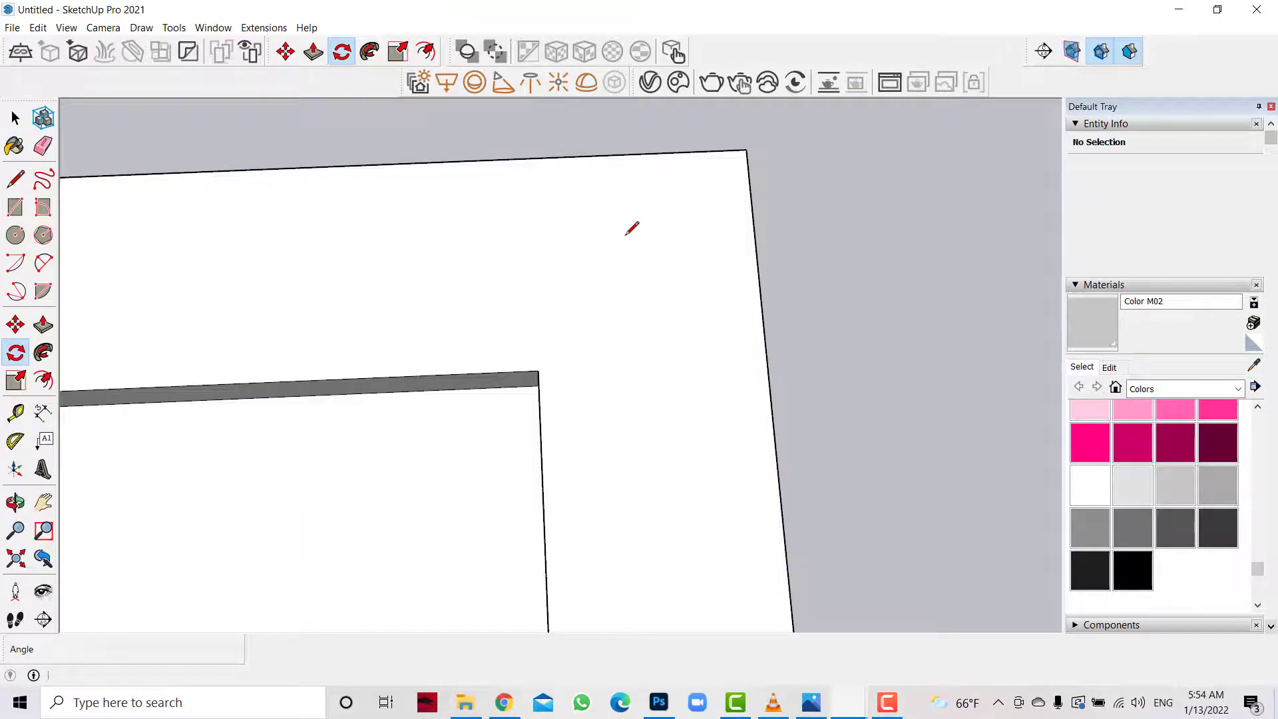
left_click(15, 179)
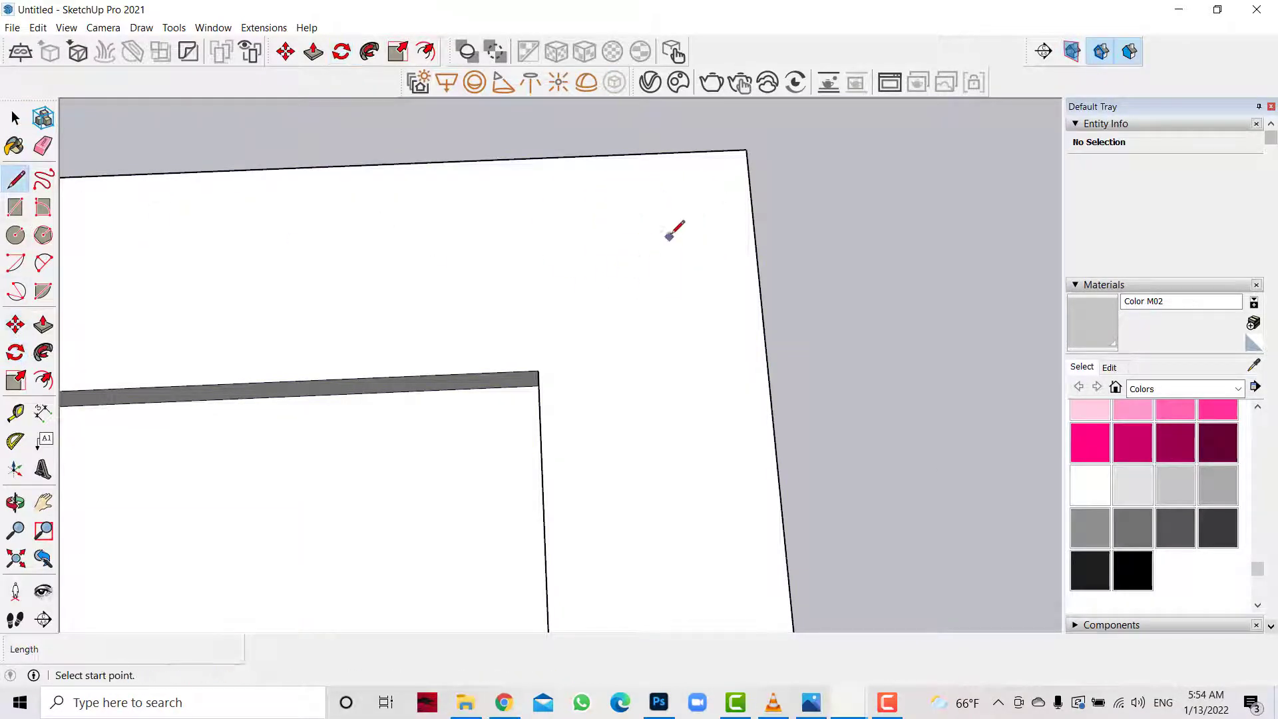
left_click(677, 221)
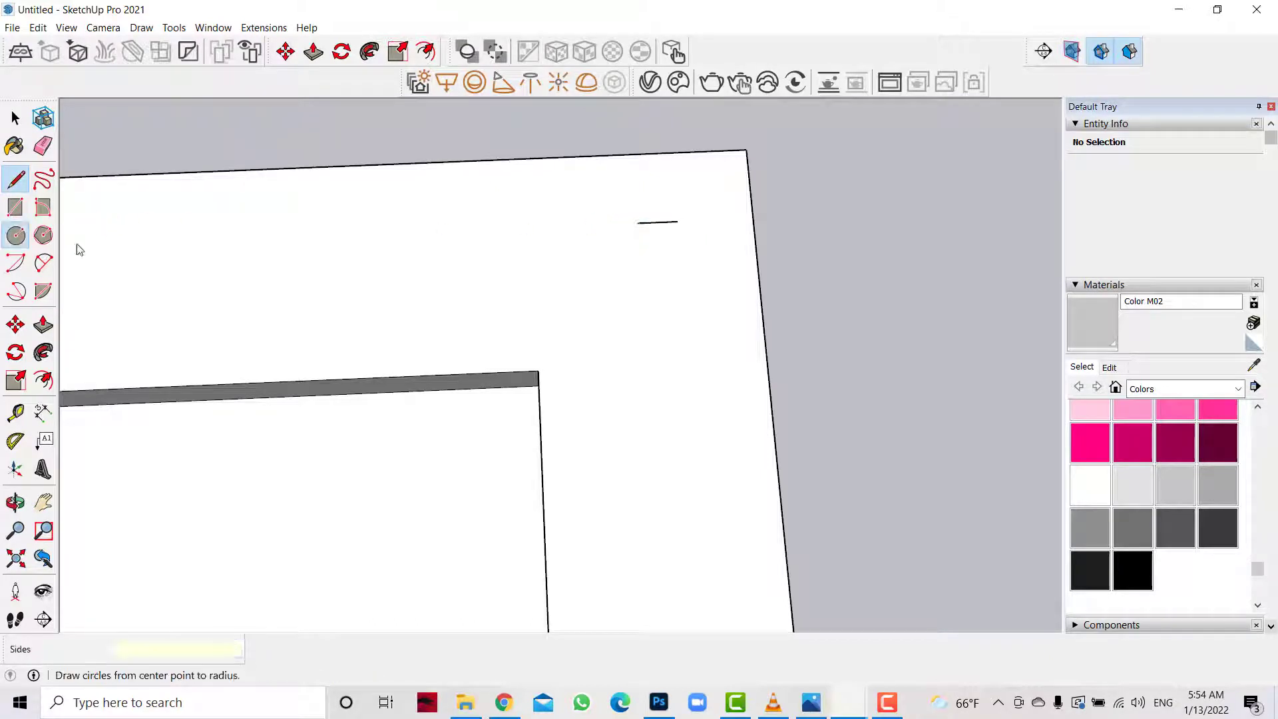
scroll(675, 211, "up", 3)
scroll(644, 220, "up", 2)
left_click(623, 227)
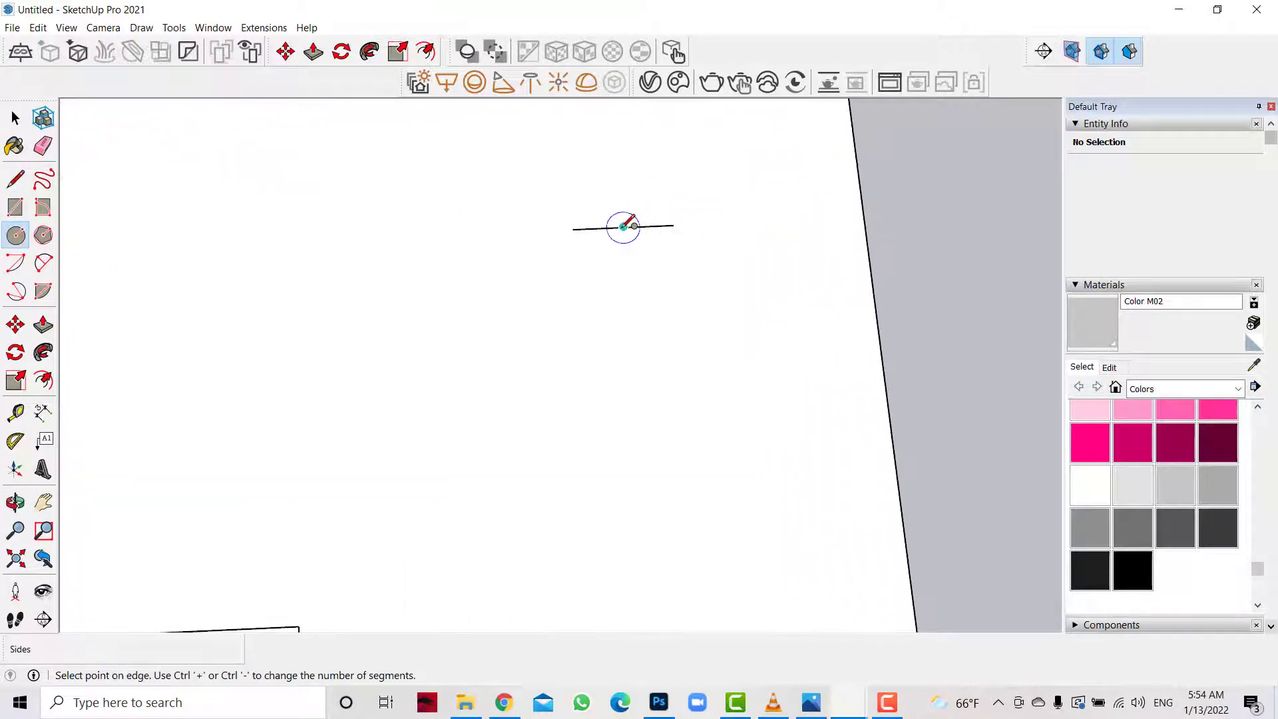
left_click(679, 224)
key("space")
Delete the line across the circle and change its segment count in Entity Info
scroll(644, 233, "up", 1)
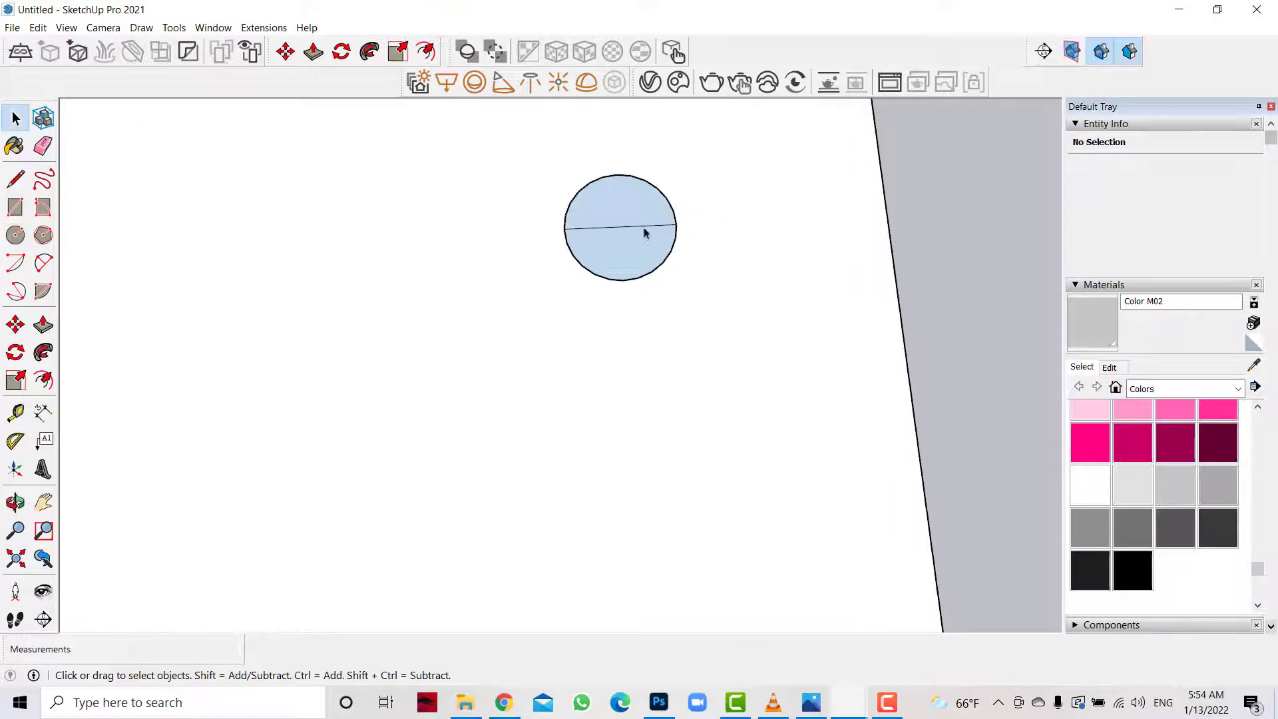
left_click(644, 229)
key("Delete")
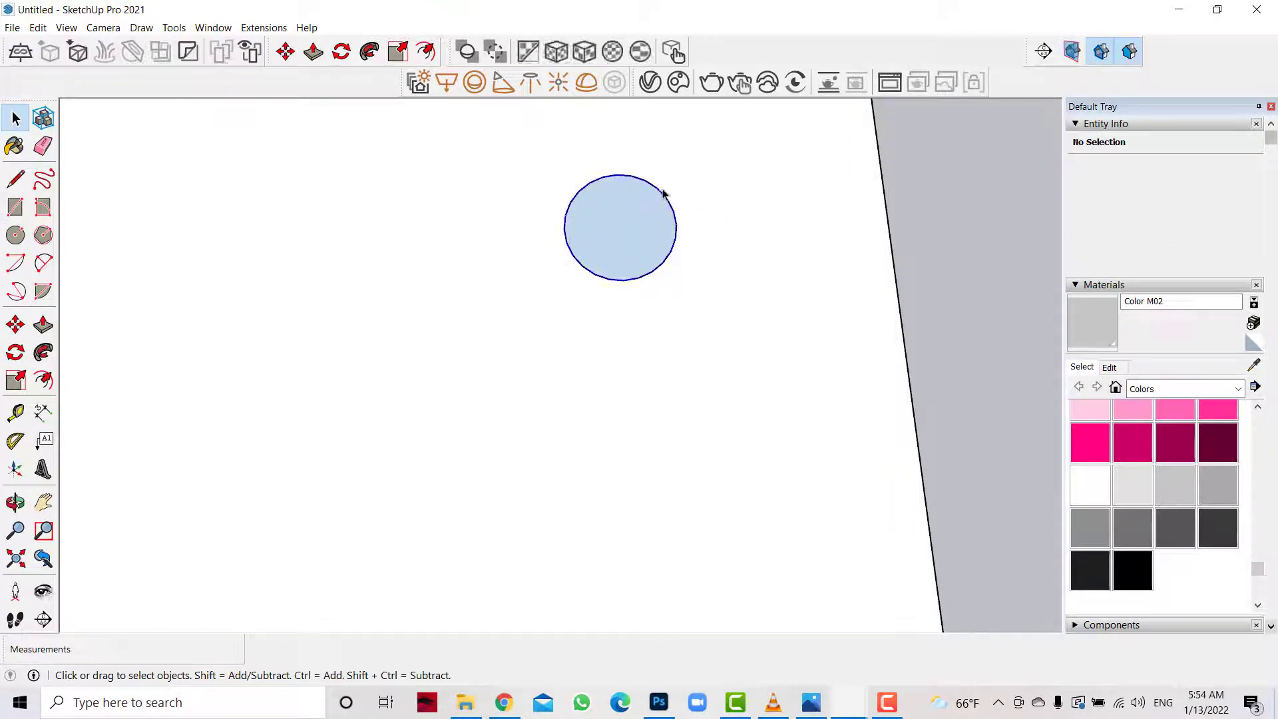
left_click(663, 195)
left_click_drag(1224, 206, 1115, 211)
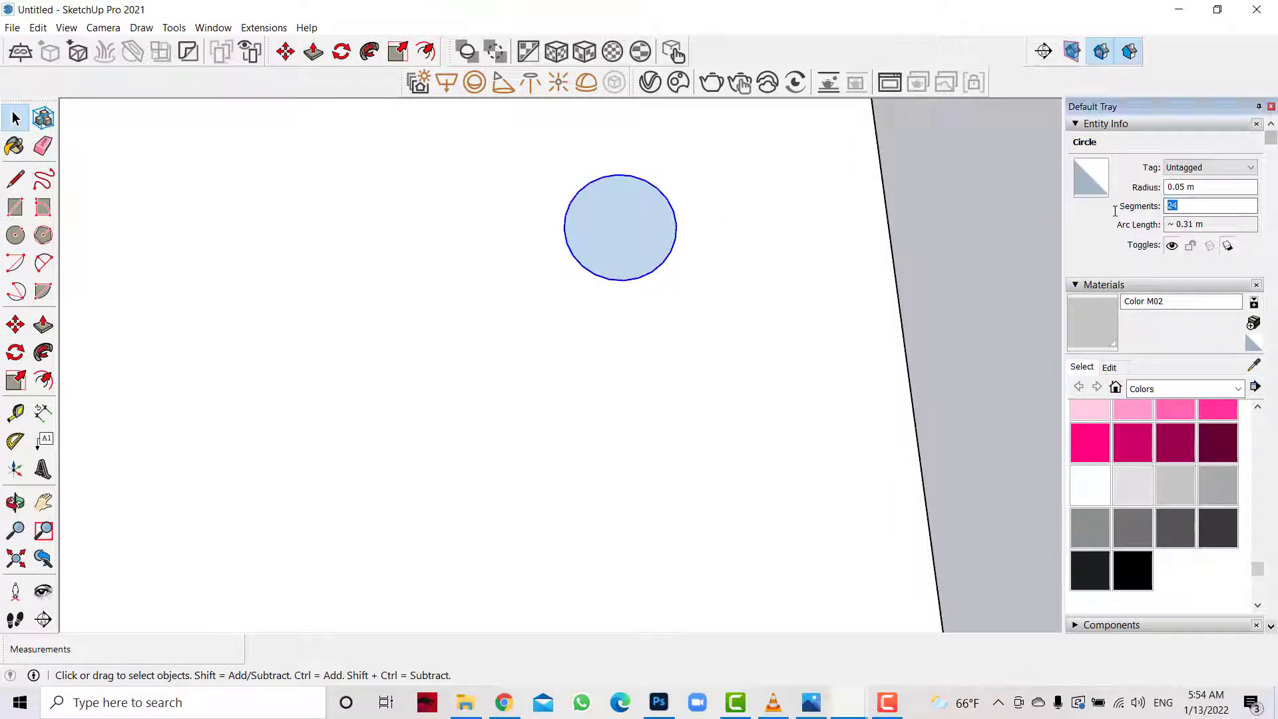
key("Return")
left_click(719, 224)
Raise the circle into a 0.02 m thick disc
left_click(649, 205)
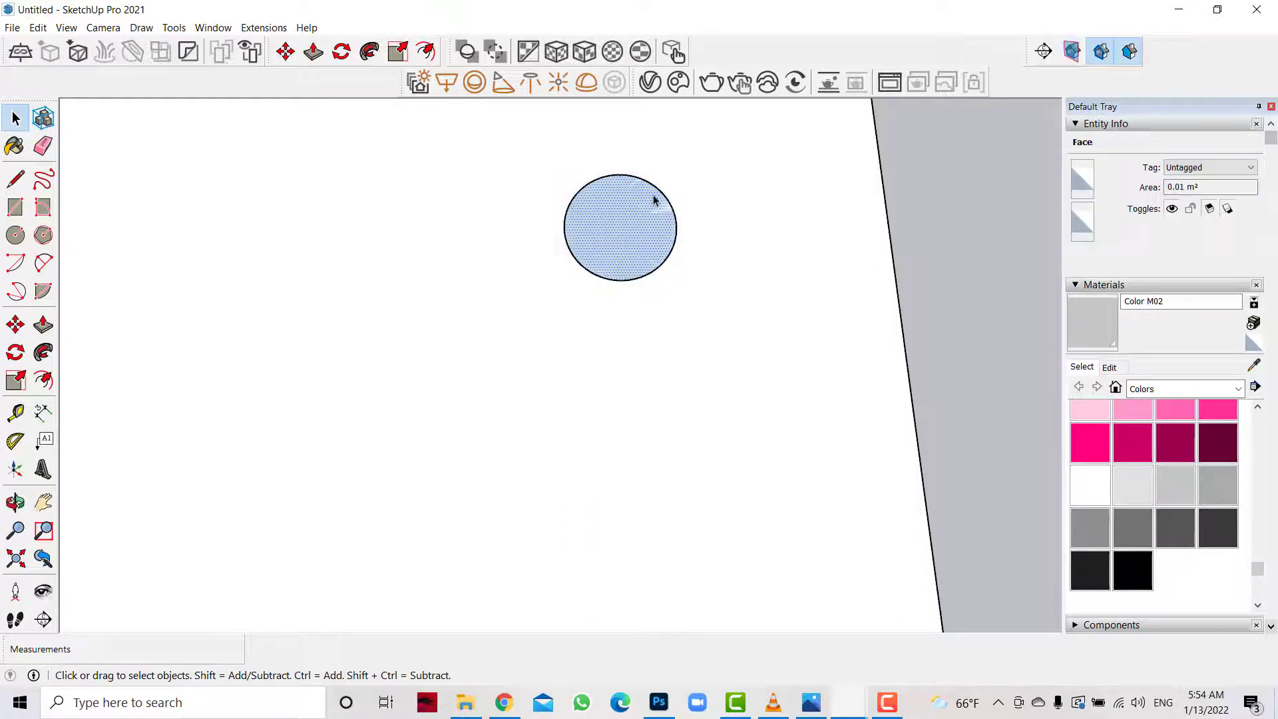
scroll(613, 209, "up", 2)
scroll(612, 209, "up", 1)
key("q")
key("p")
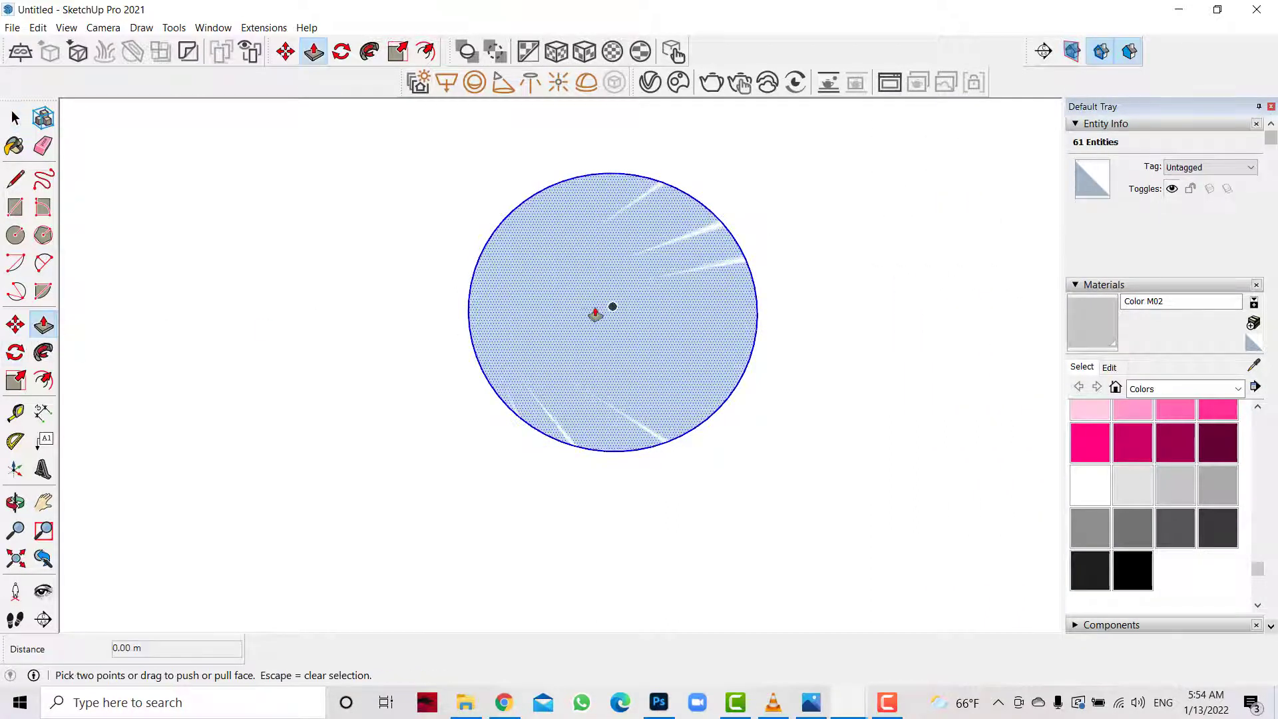
left_click(602, 303)
scroll(606, 299, "up", 1)
left_click(606, 297)
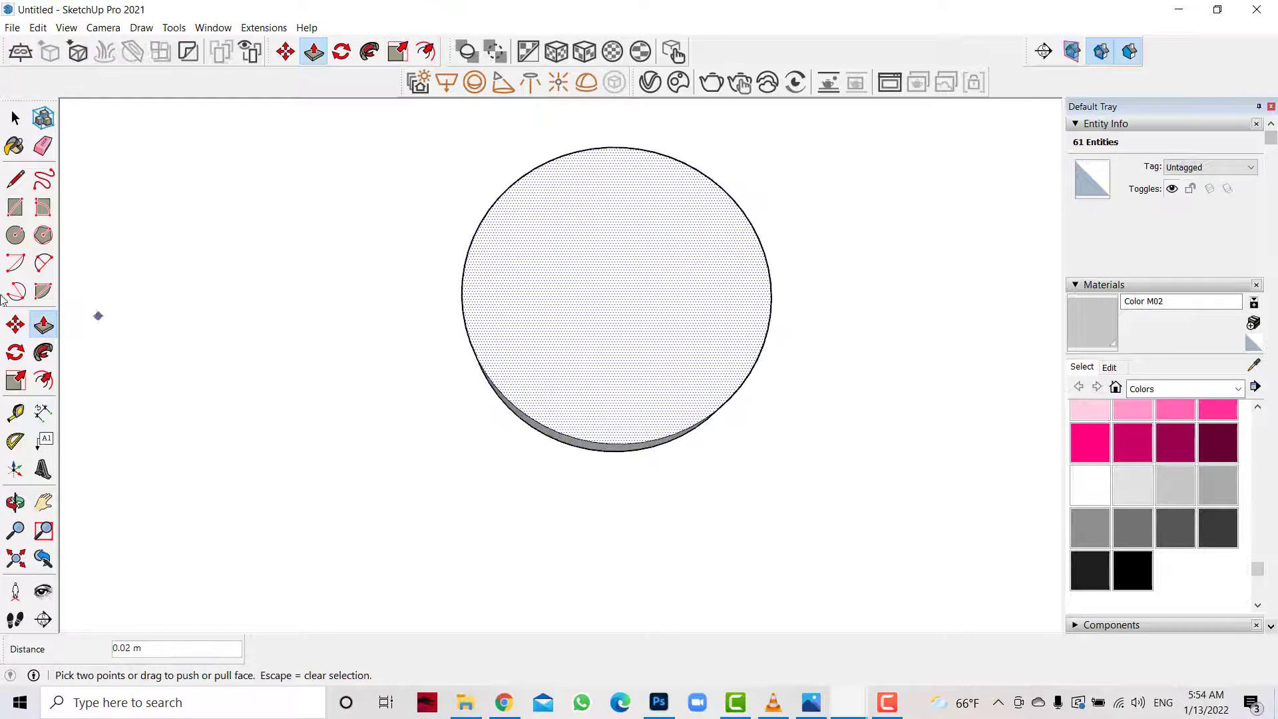
Offset the disc's rim inward to form an inner circle
left_click(43, 380)
left_click(601, 295)
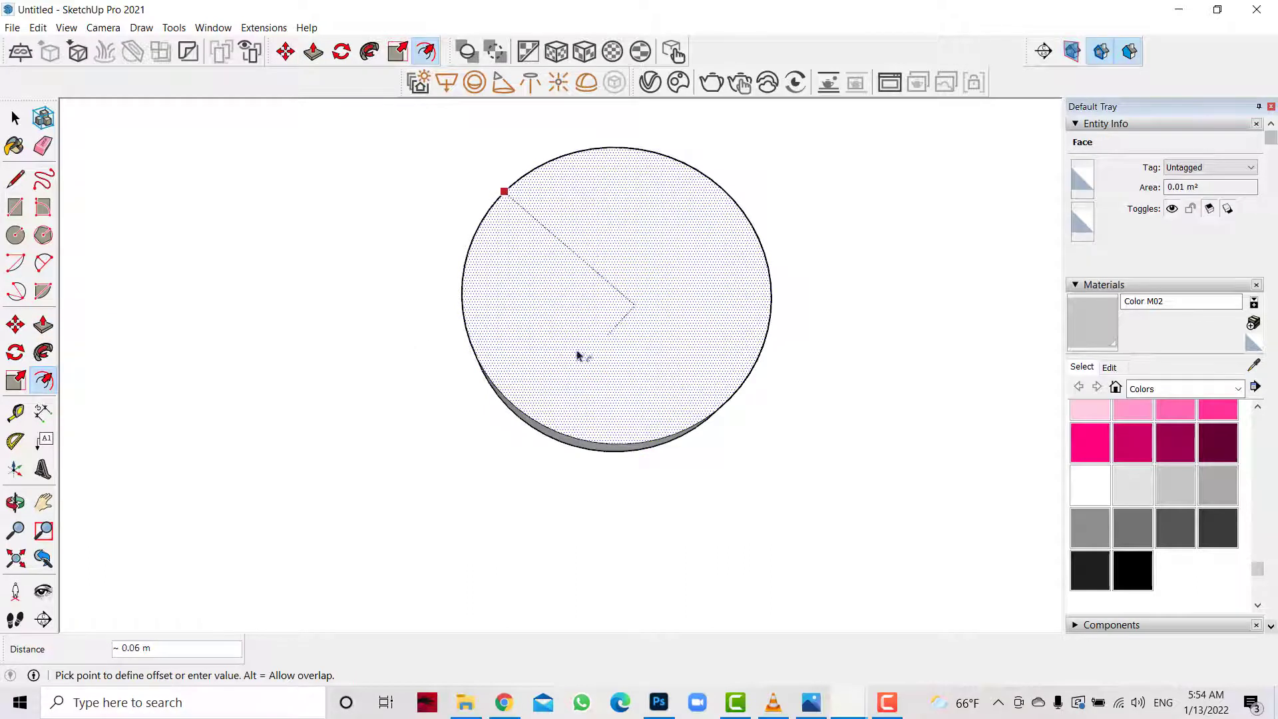
left_click(271, 504)
left_click(42, 323)
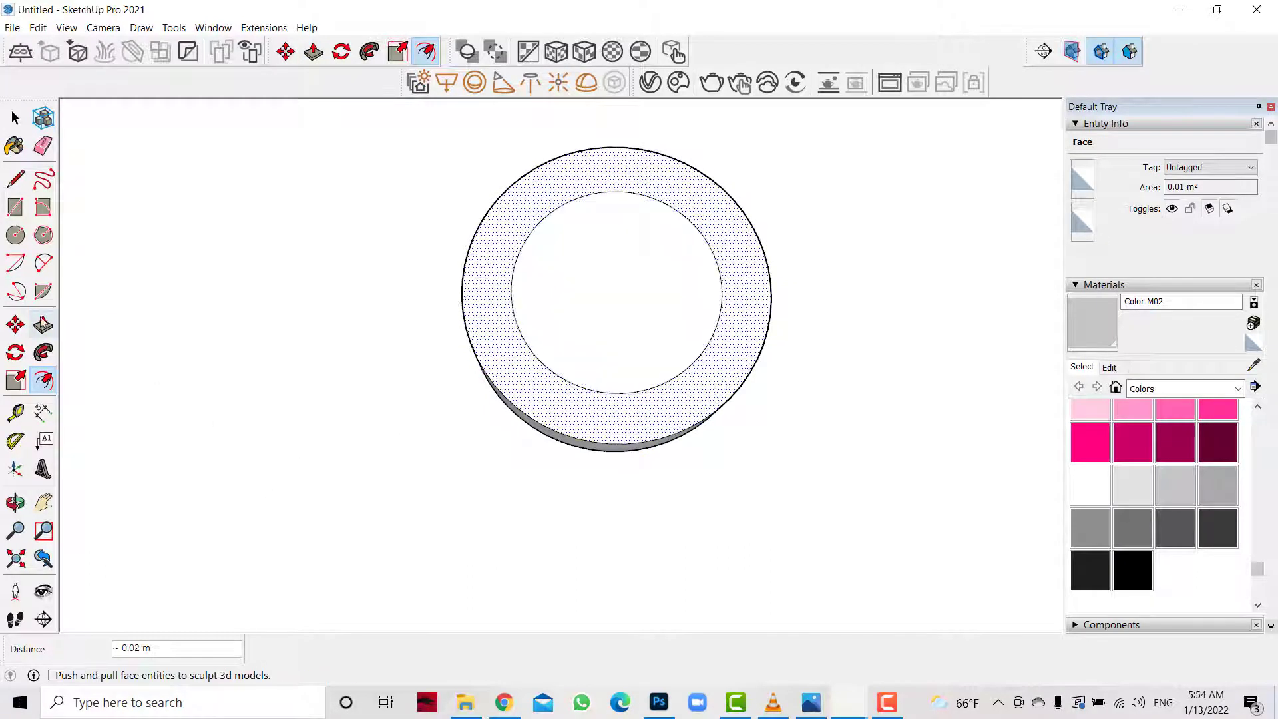
Recess the inner disc slightly and select the whole fitting
key("space")
left_click(590, 253)
left_click(43, 324)
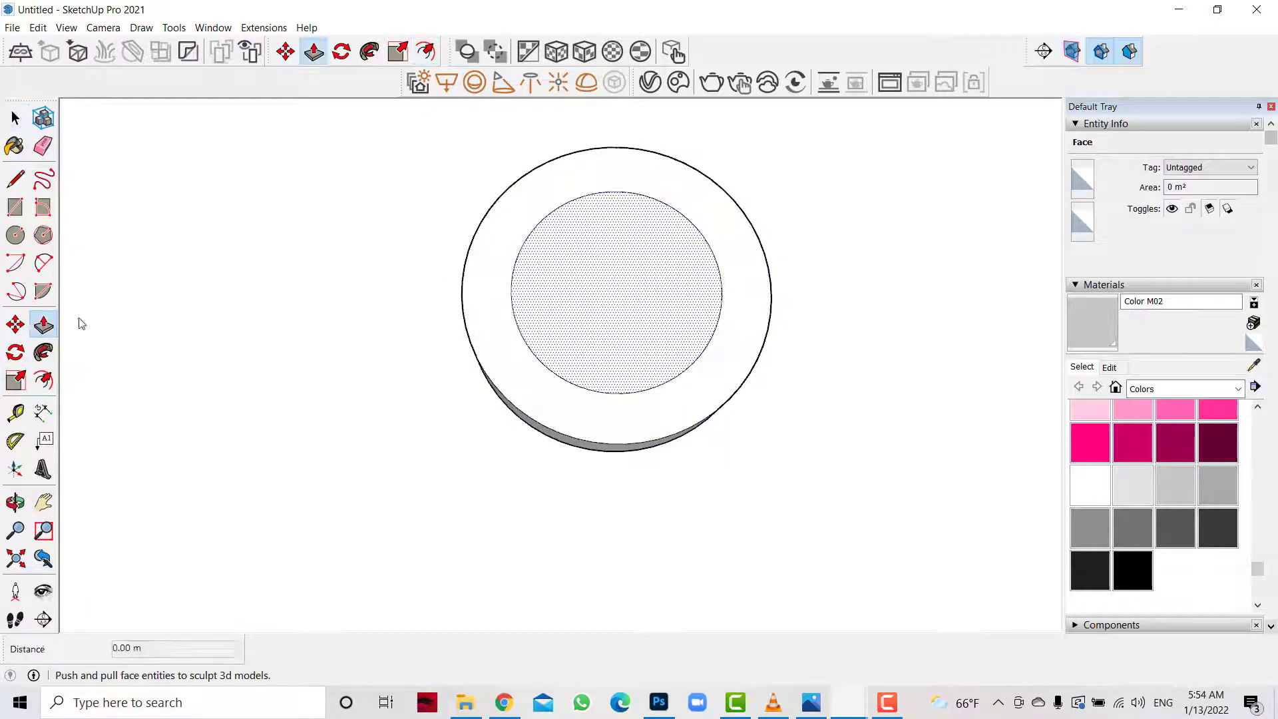
left_click(602, 265)
left_click(599, 283)
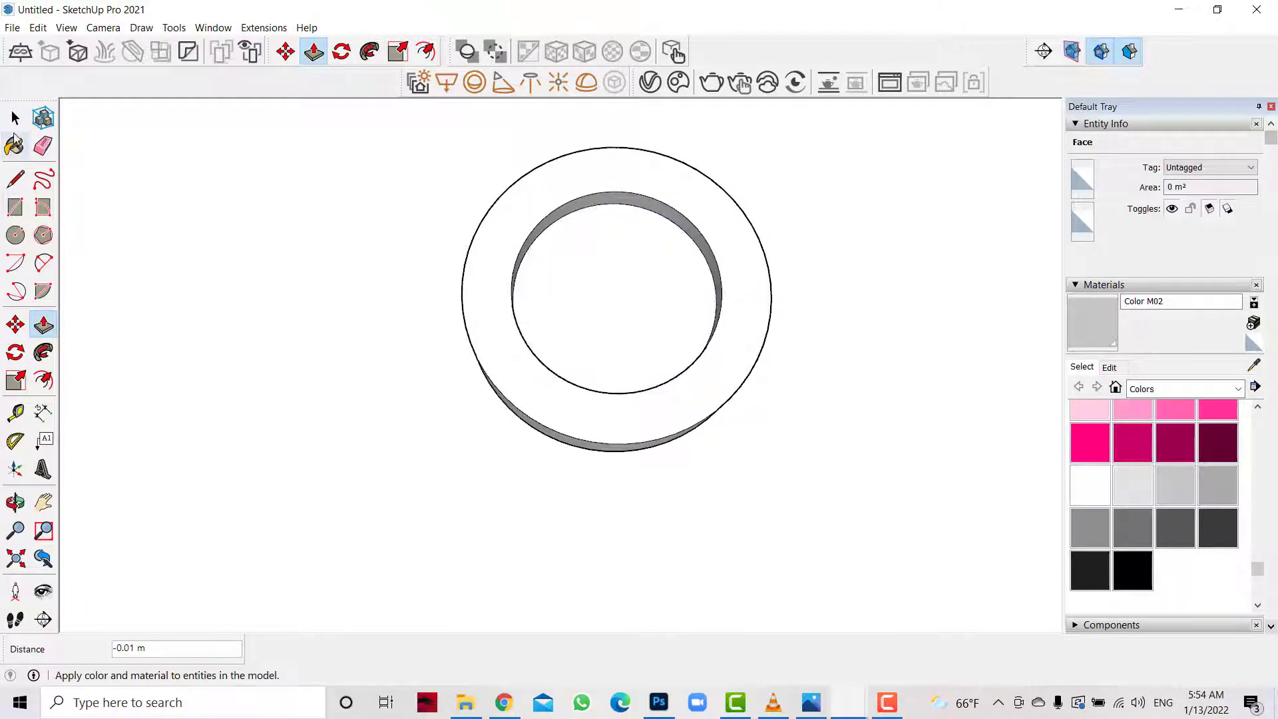
left_click(15, 117)
triple_click(653, 187)
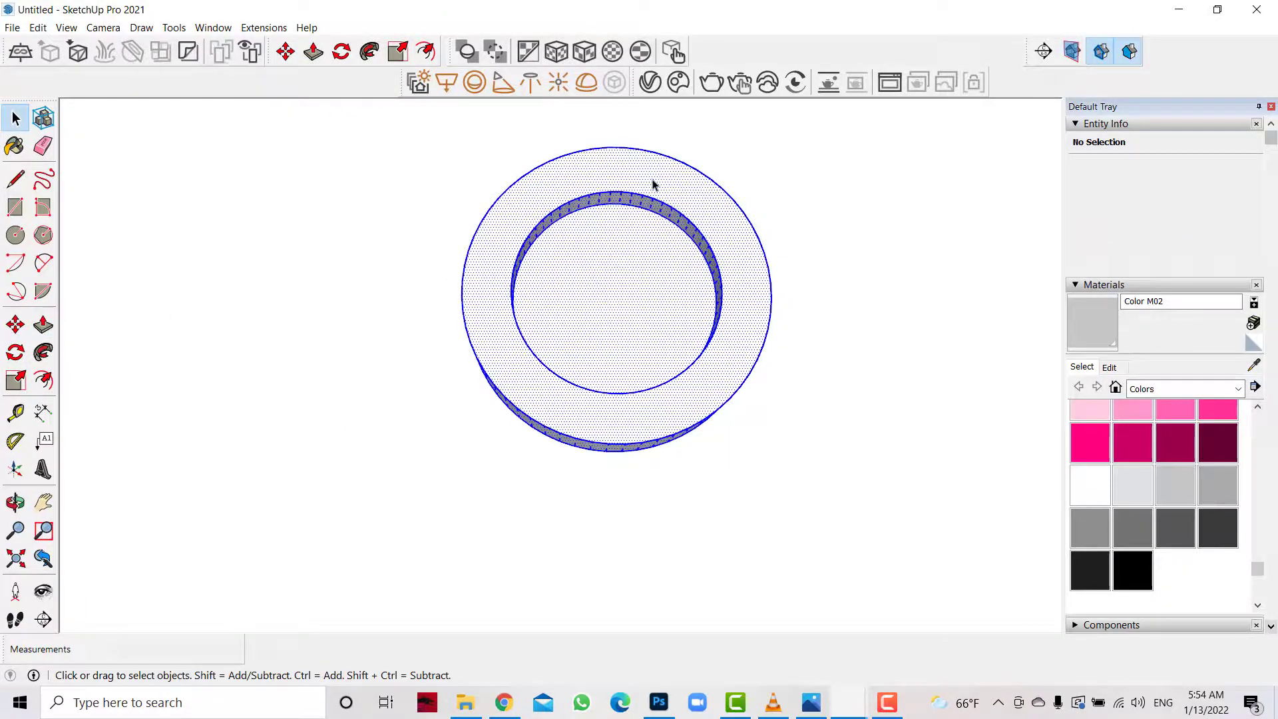
Paint the whole fitting with Color M01
left_click(1130, 482)
left_click(751, 245)
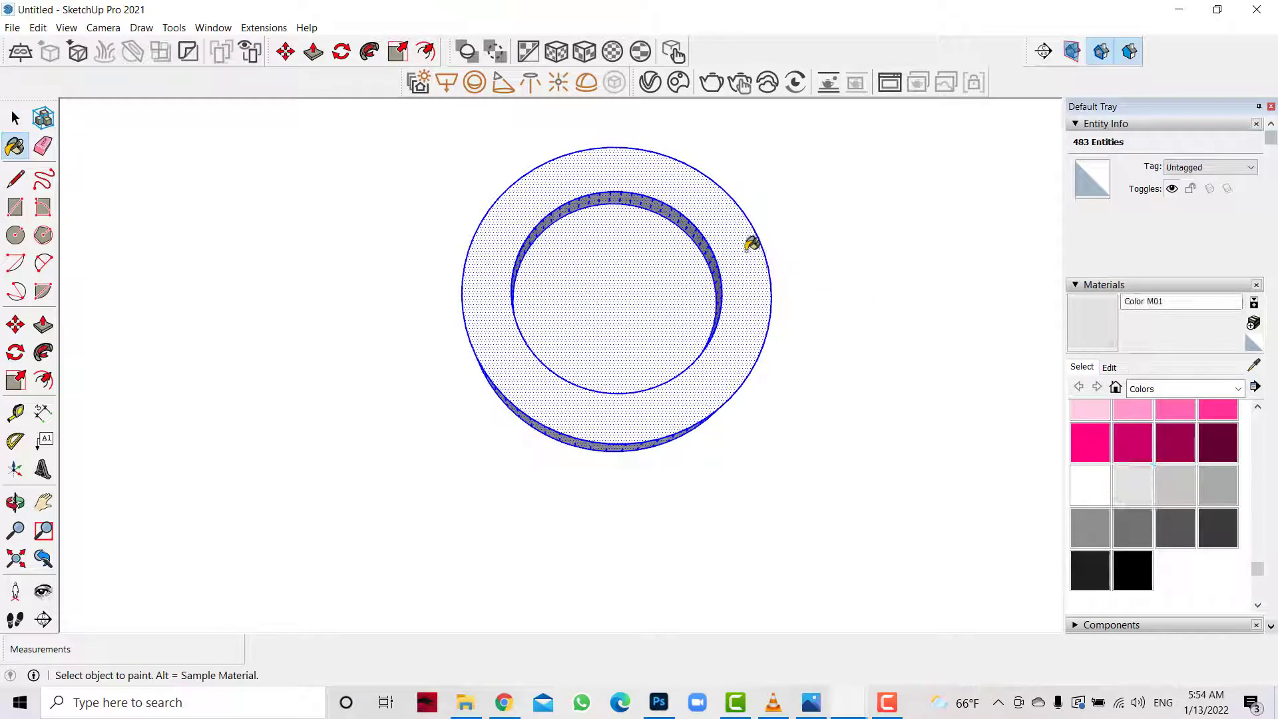
left_click(1091, 485)
Select only the recessed inner disc and paint it pink with Color L04
left_click(747, 242)
left_click(16, 118)
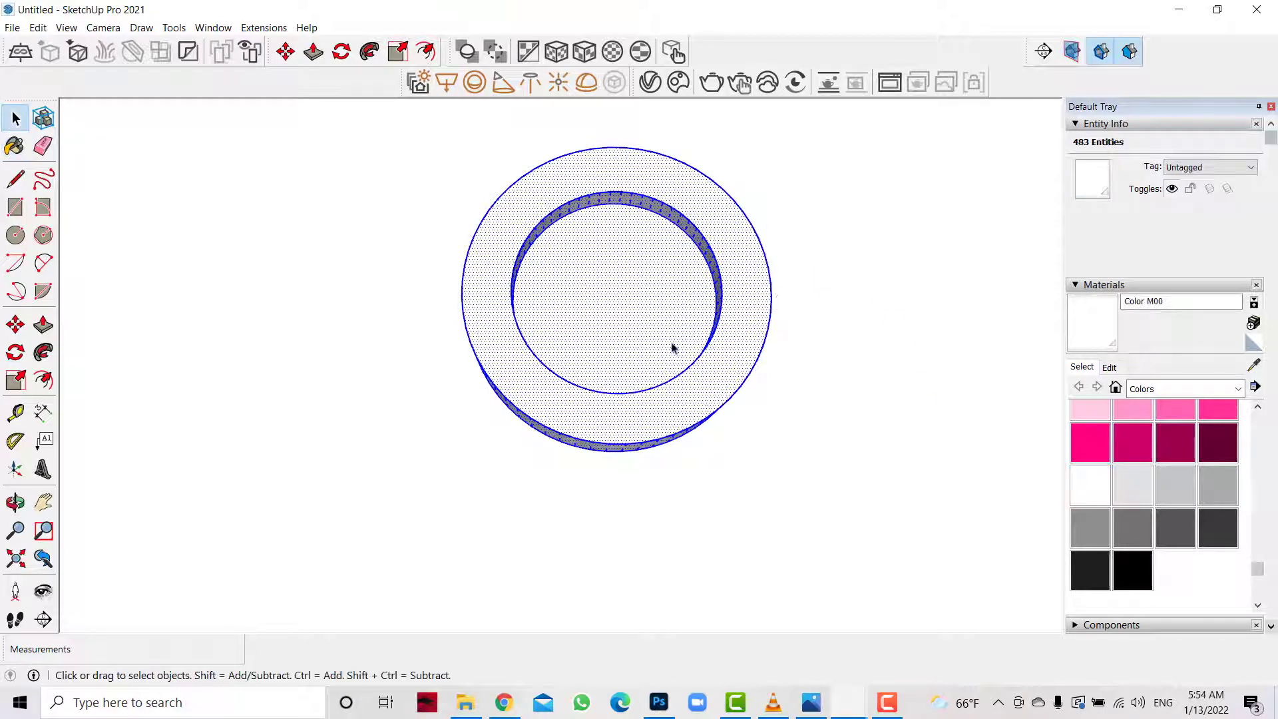
left_click(656, 315)
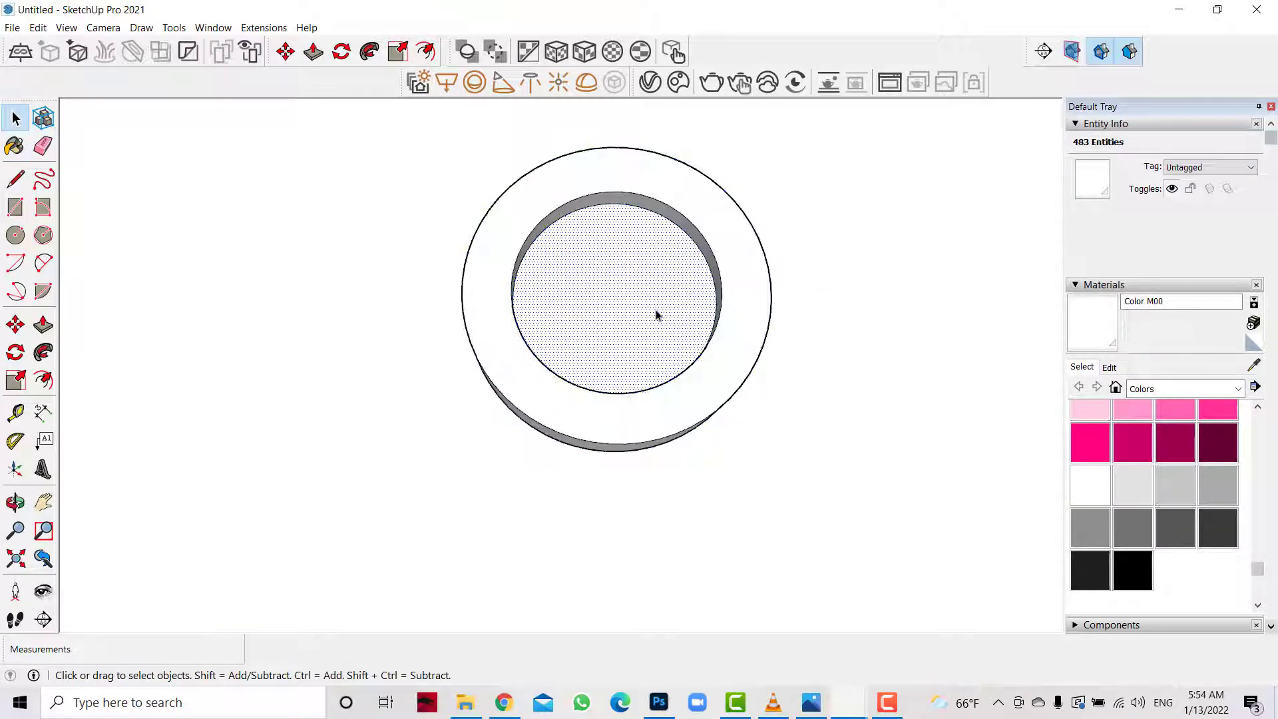
left_click(1206, 416)
left_click(552, 294)
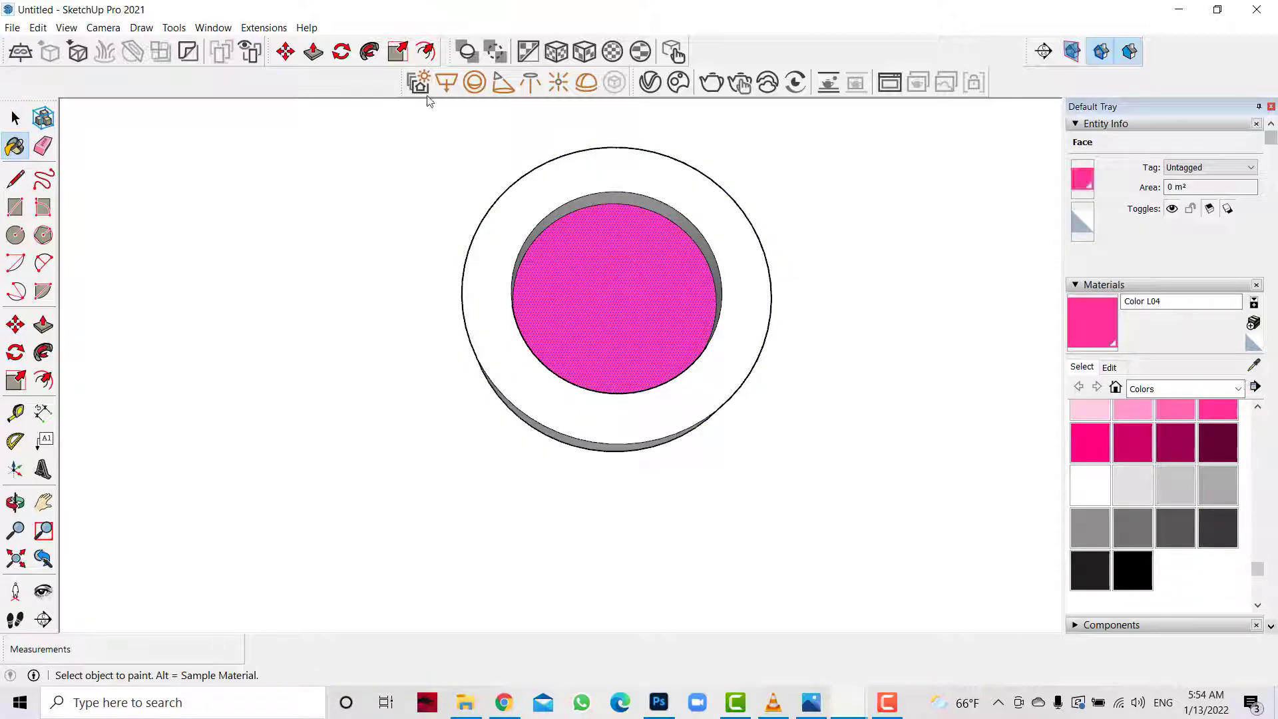
Add an Emissive layer to Color L04 with intensity about 4
left_click(649, 92)
left_click(902, 407)
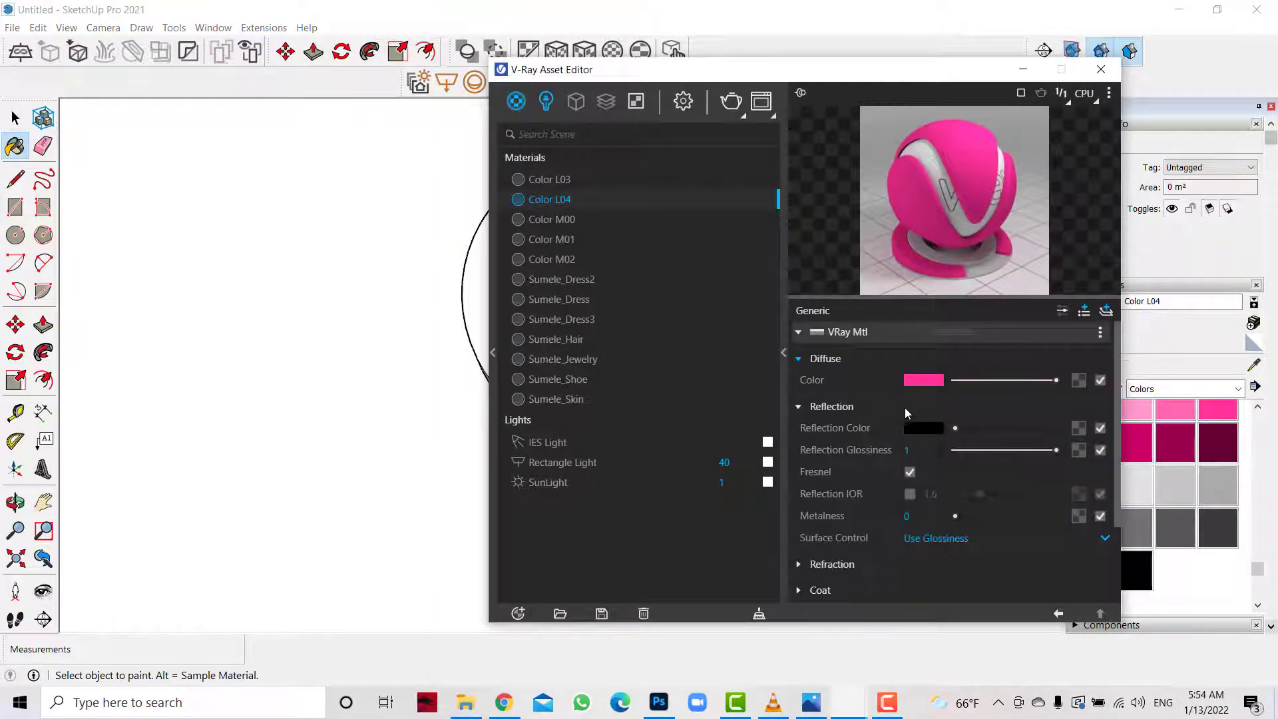
left_click(1107, 312)
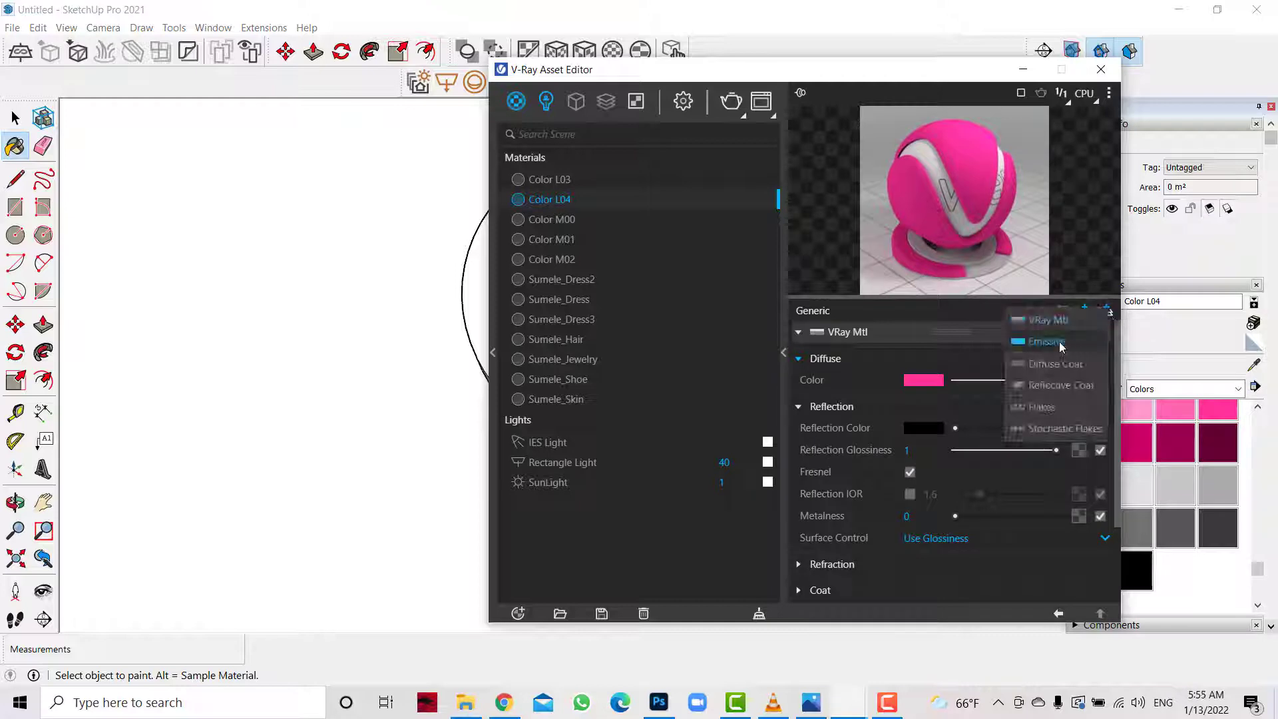
left_click(889, 433)
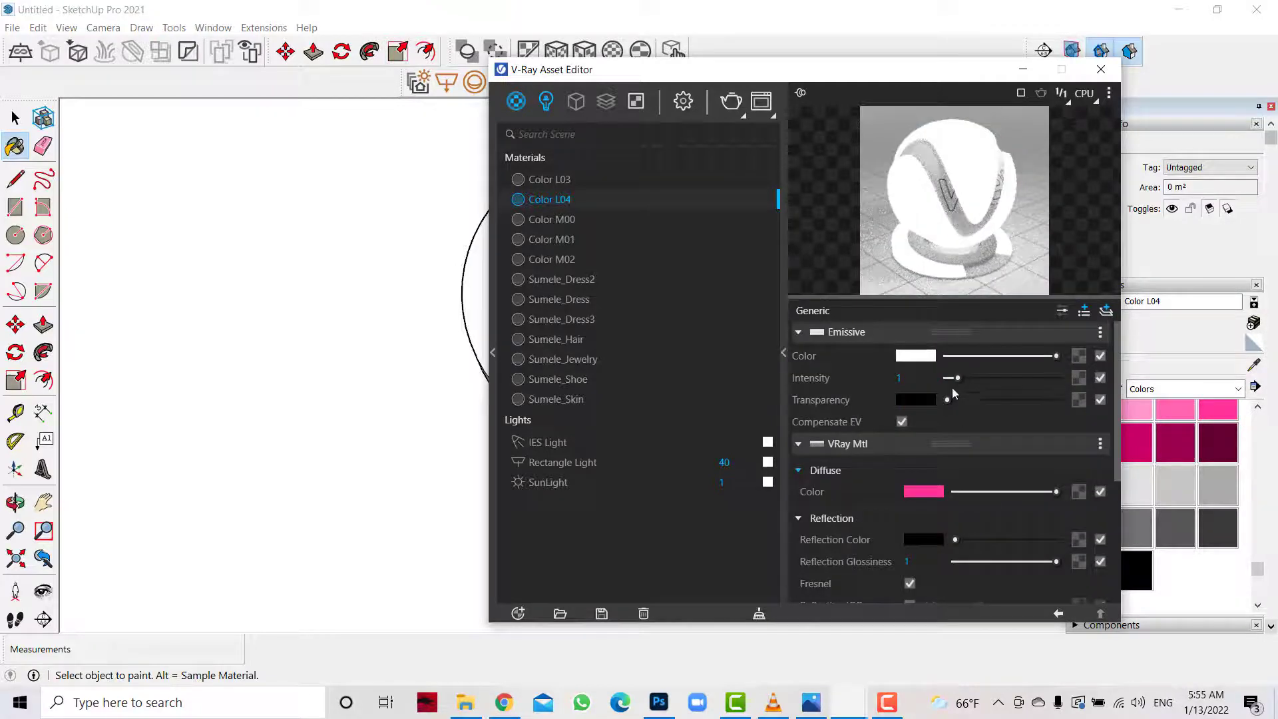
left_click_drag(971, 379, 992, 380)
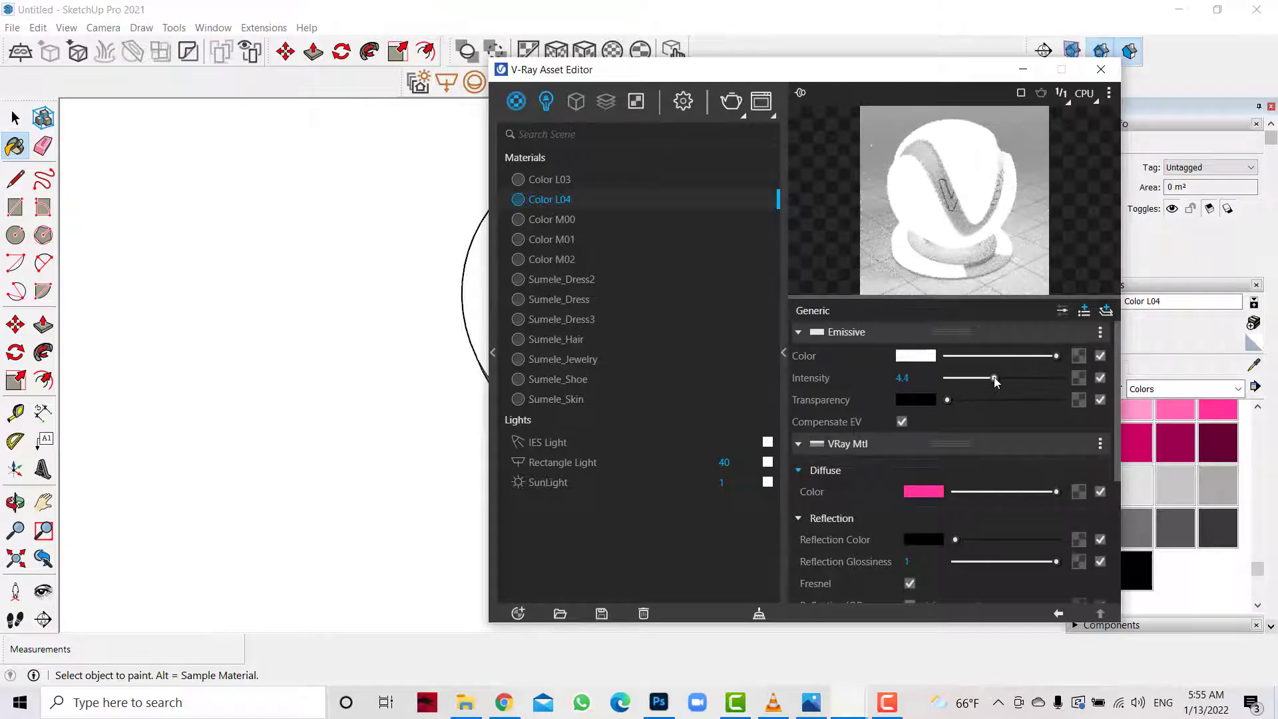
left_click(1023, 69)
key("space")
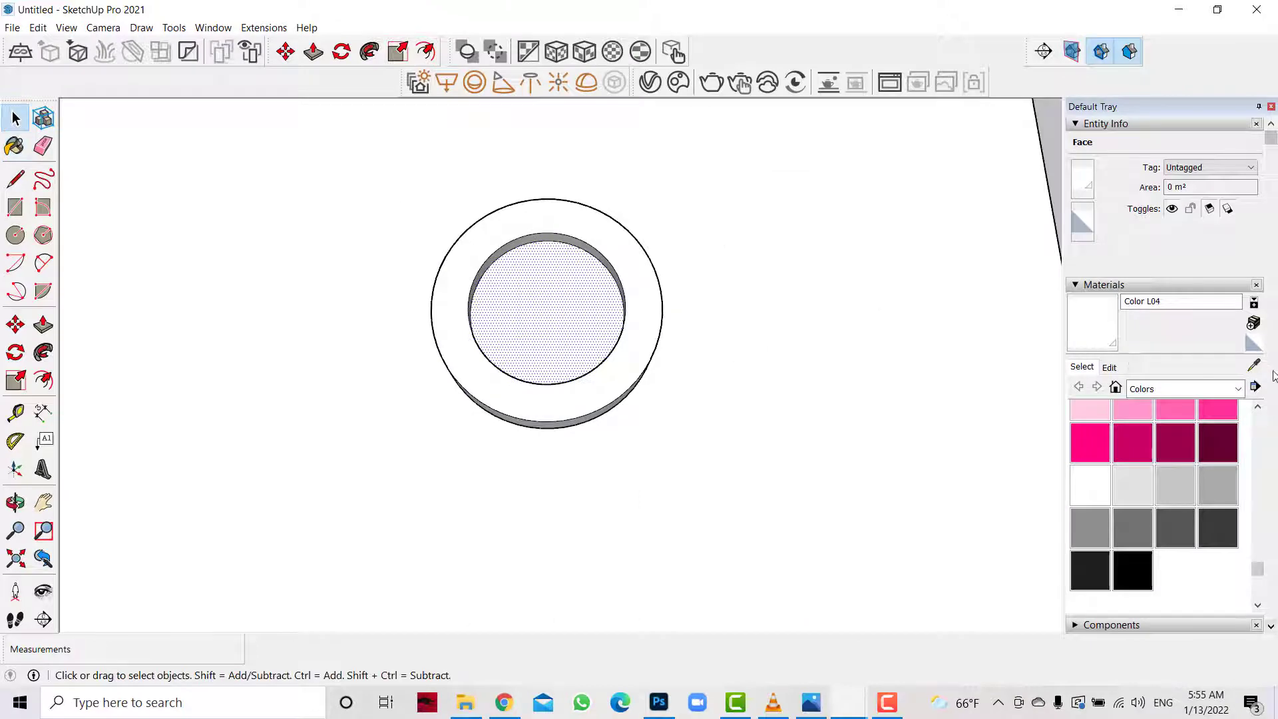
Set Color M00's reflection colour to light grey in the V-Ray editor
key("b")
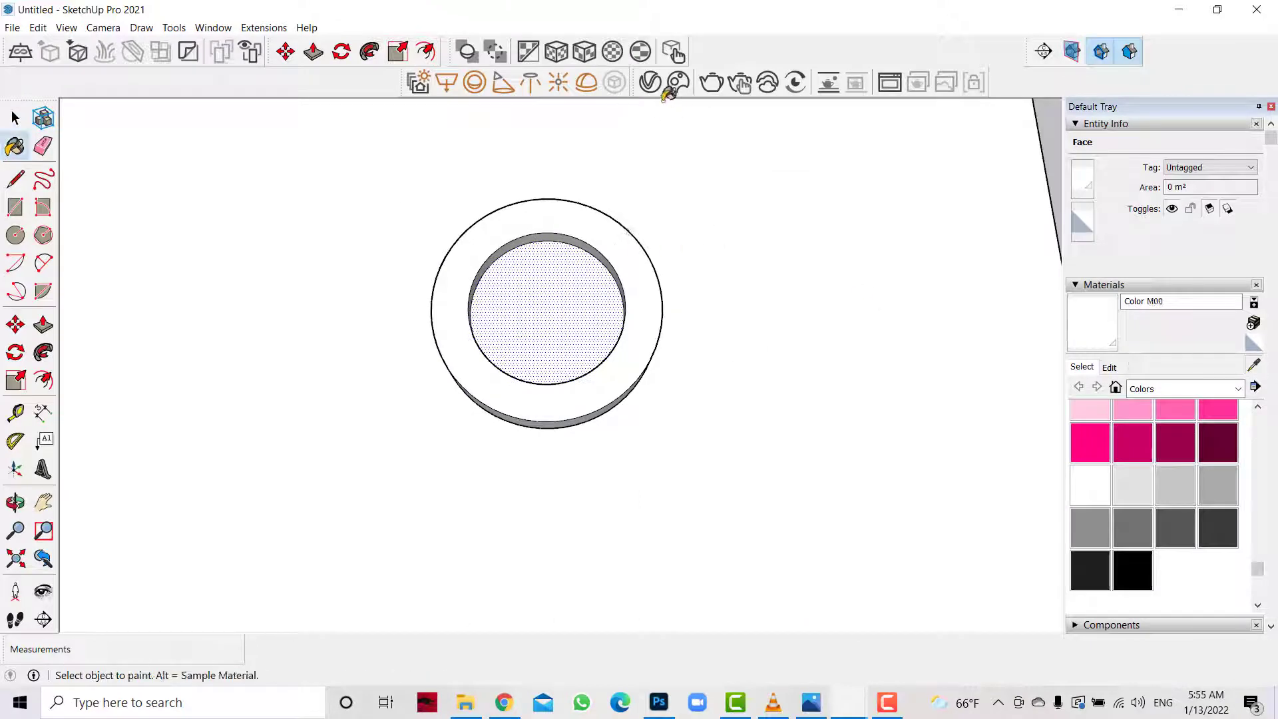
left_click(652, 85)
left_click(876, 412)
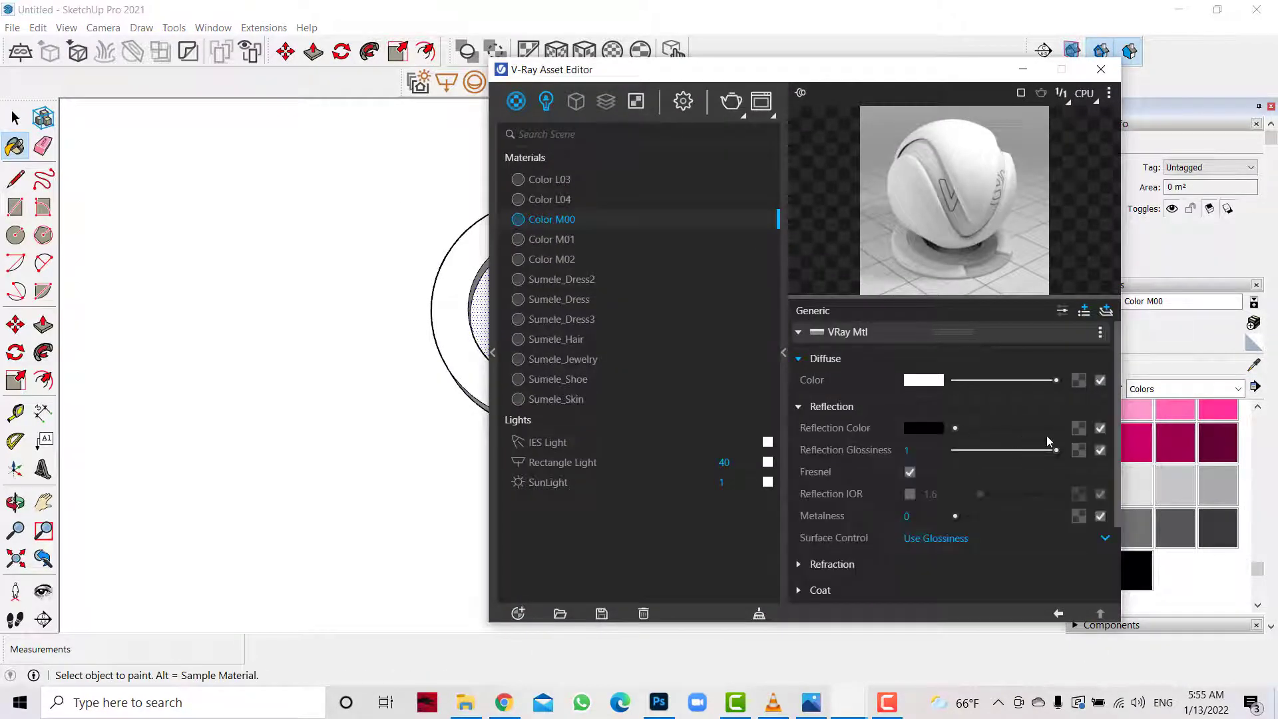
left_click_drag(955, 428, 1028, 430)
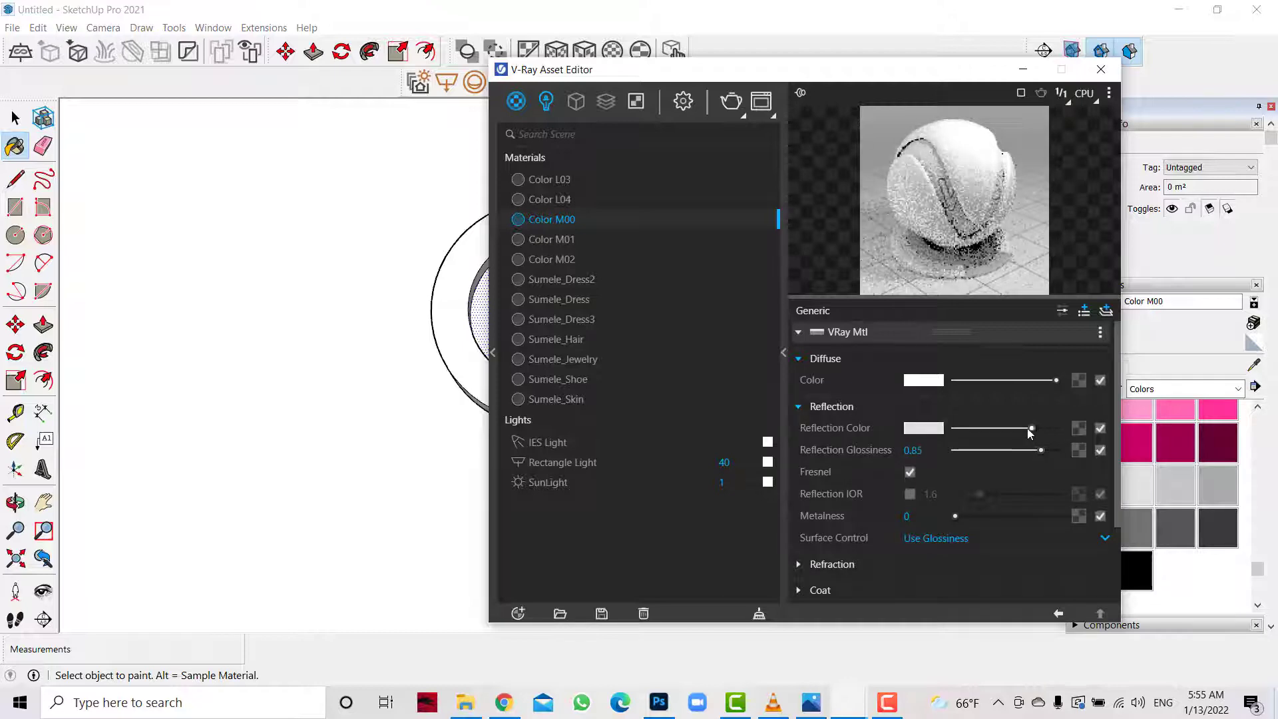
left_click(1023, 69)
scroll(685, 259, "down", 3)
Make the small spotlight circle its own group and zoom out over the slab
scroll(790, 277, "down", 3)
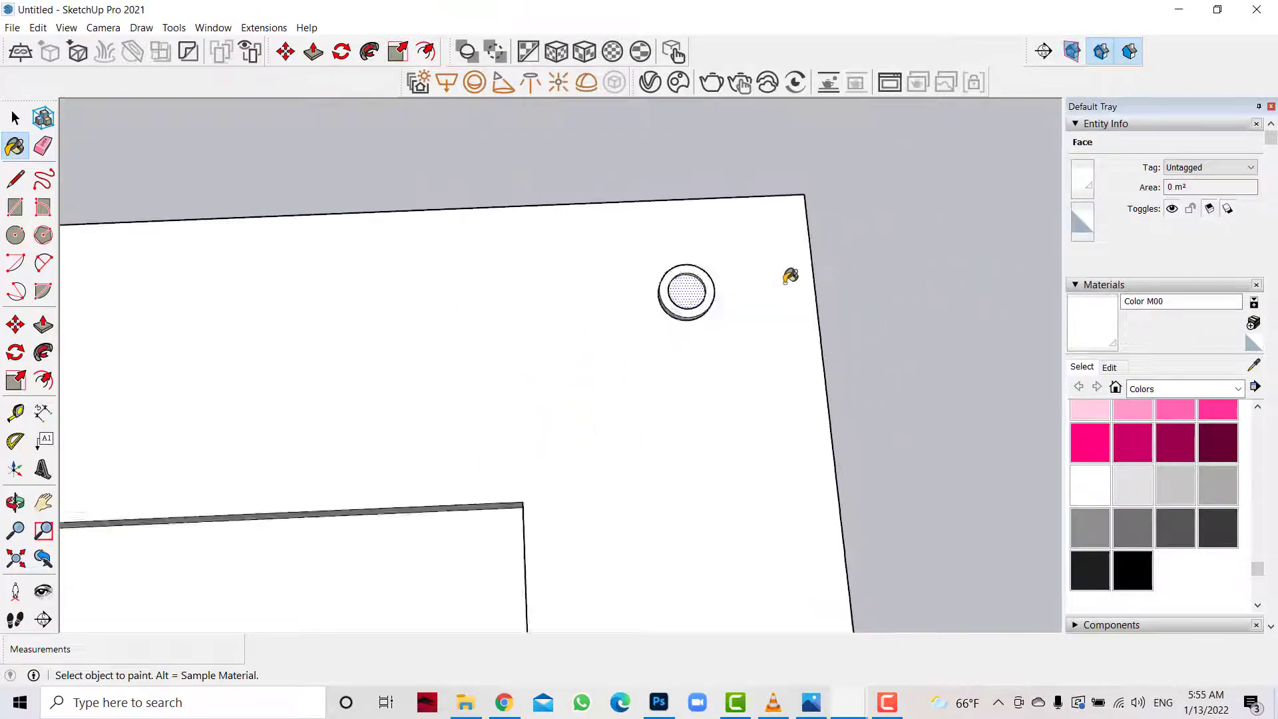
scroll(733, 260, "down", 2)
key("space")
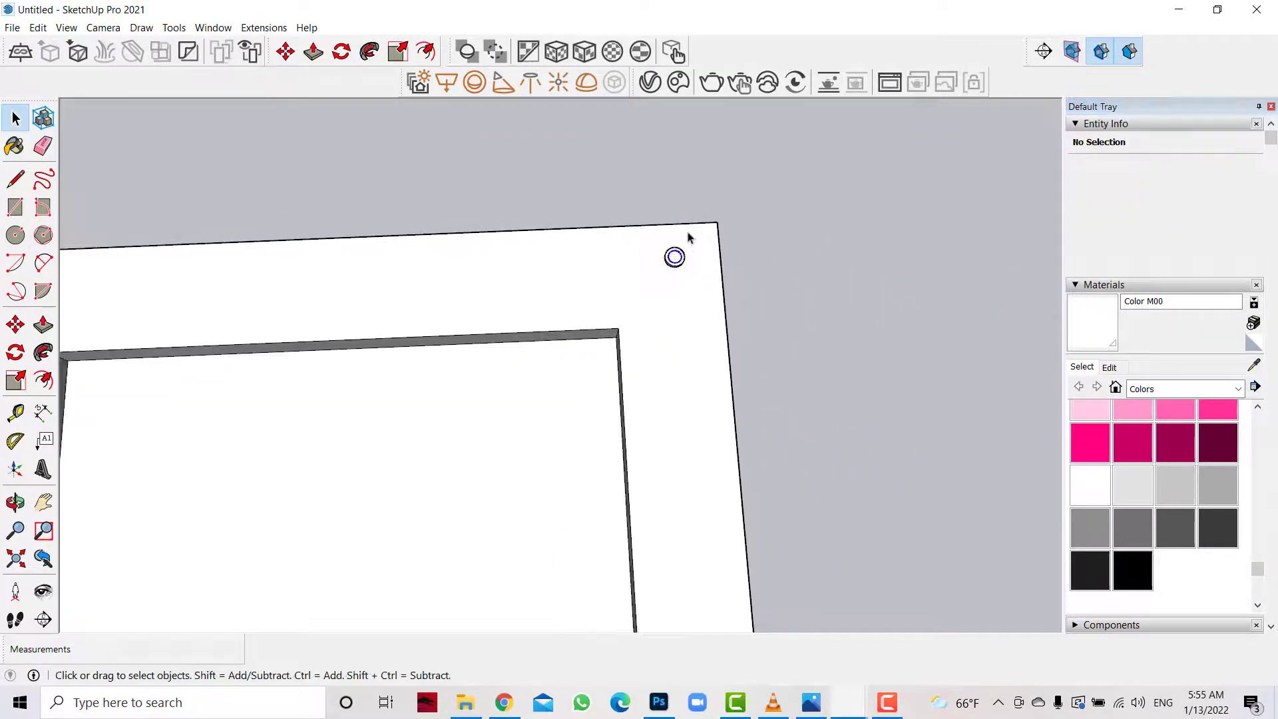
left_click(669, 258)
scroll(685, 266, "up", 3)
right_click(663, 255)
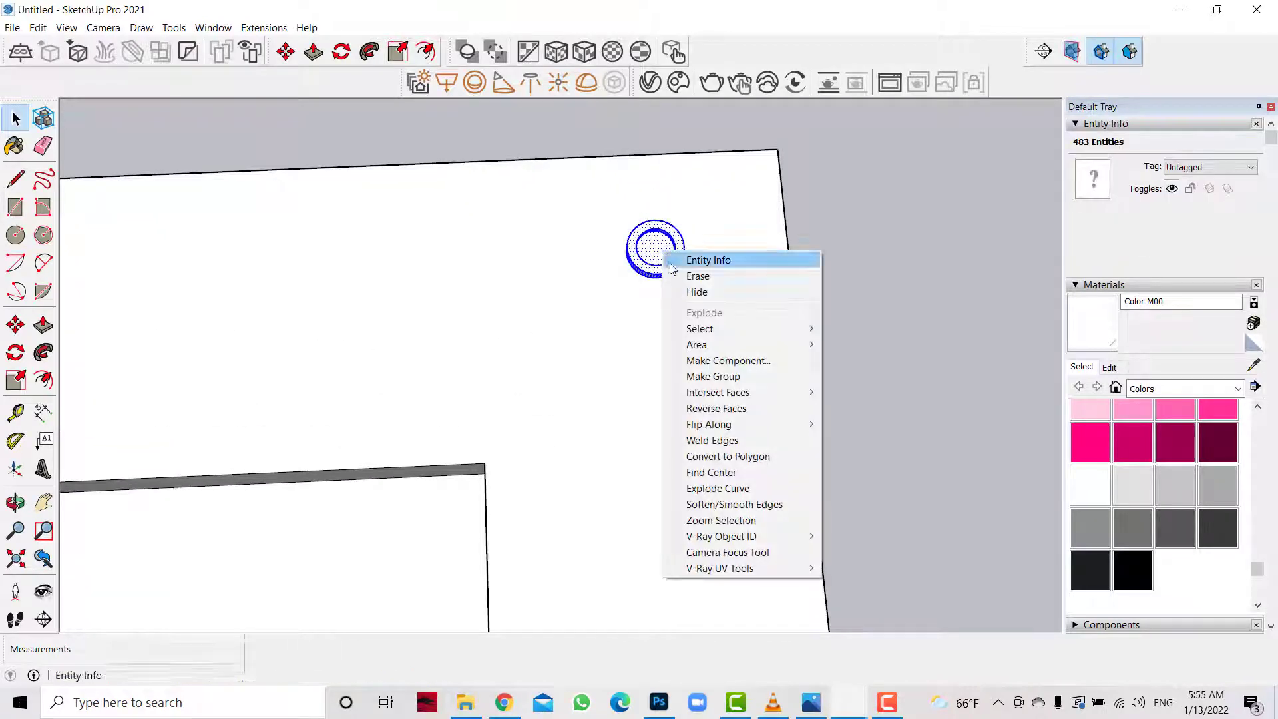
left_click(706, 376)
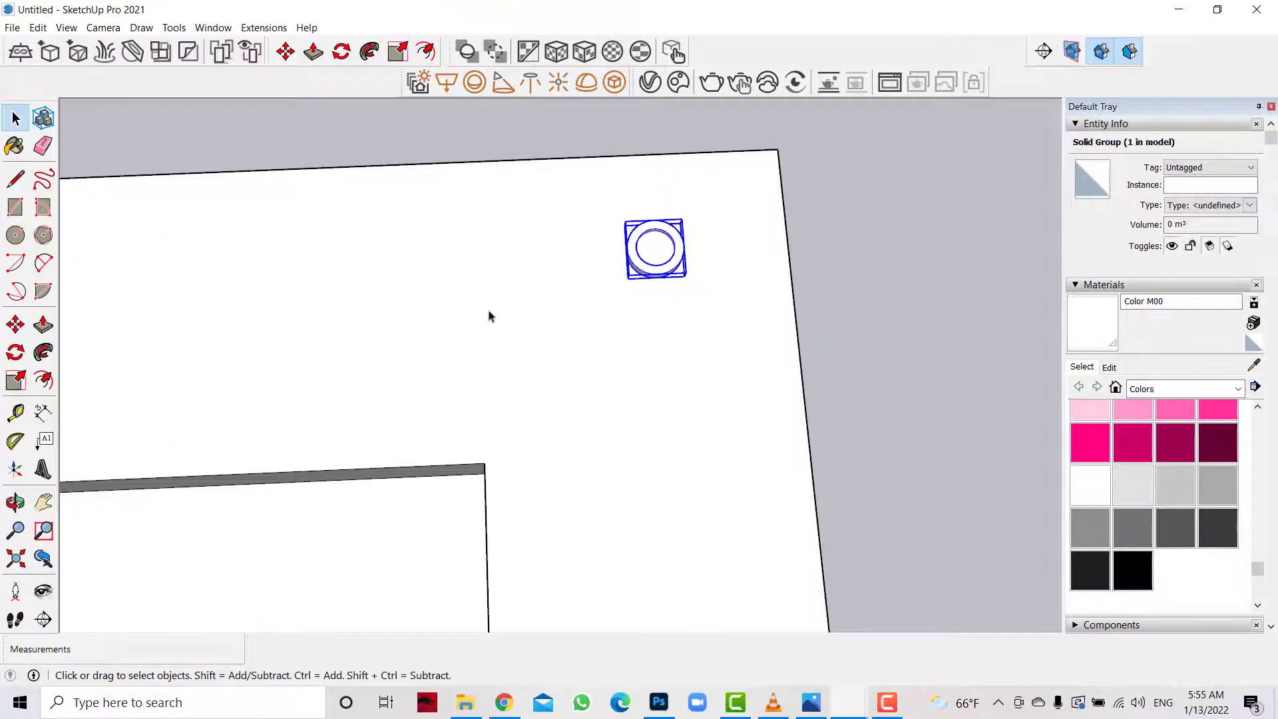
scroll(493, 313, "down", 2)
key("m")
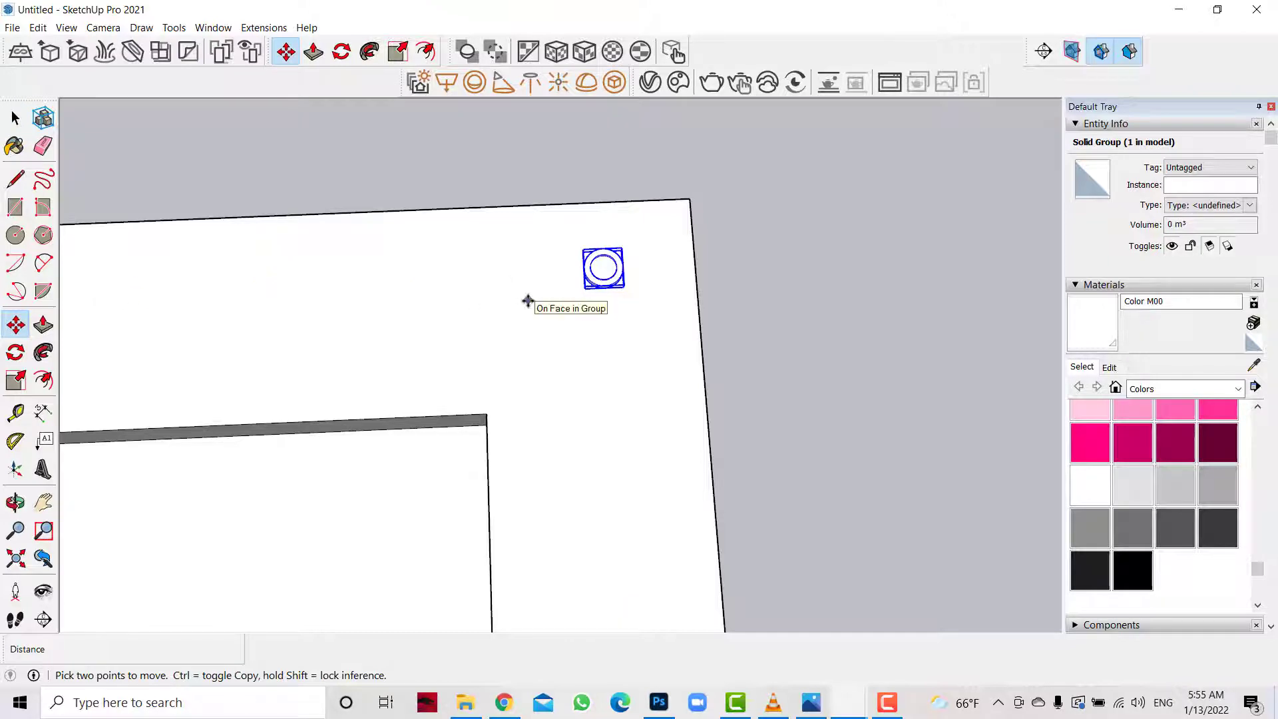
scroll(794, 280, "down", 1)
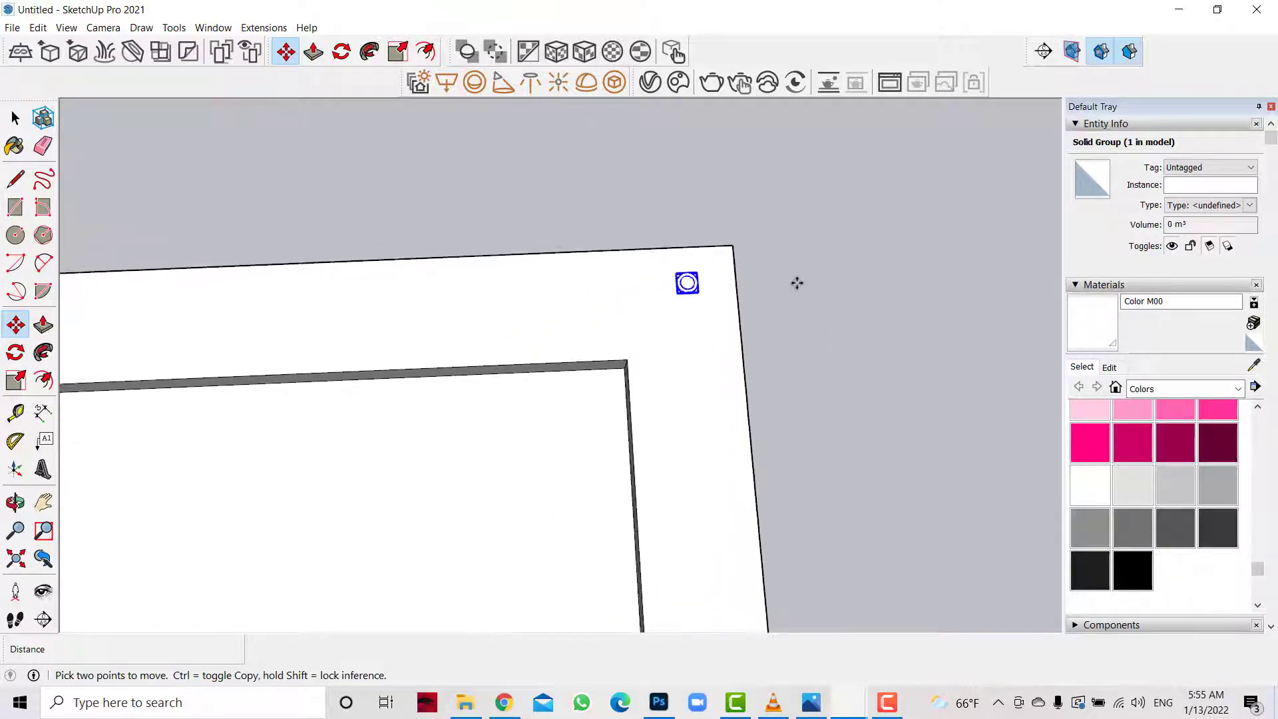
scroll(797, 282, "down", 1)
scroll(526, 266, "down", 2)
key("space")
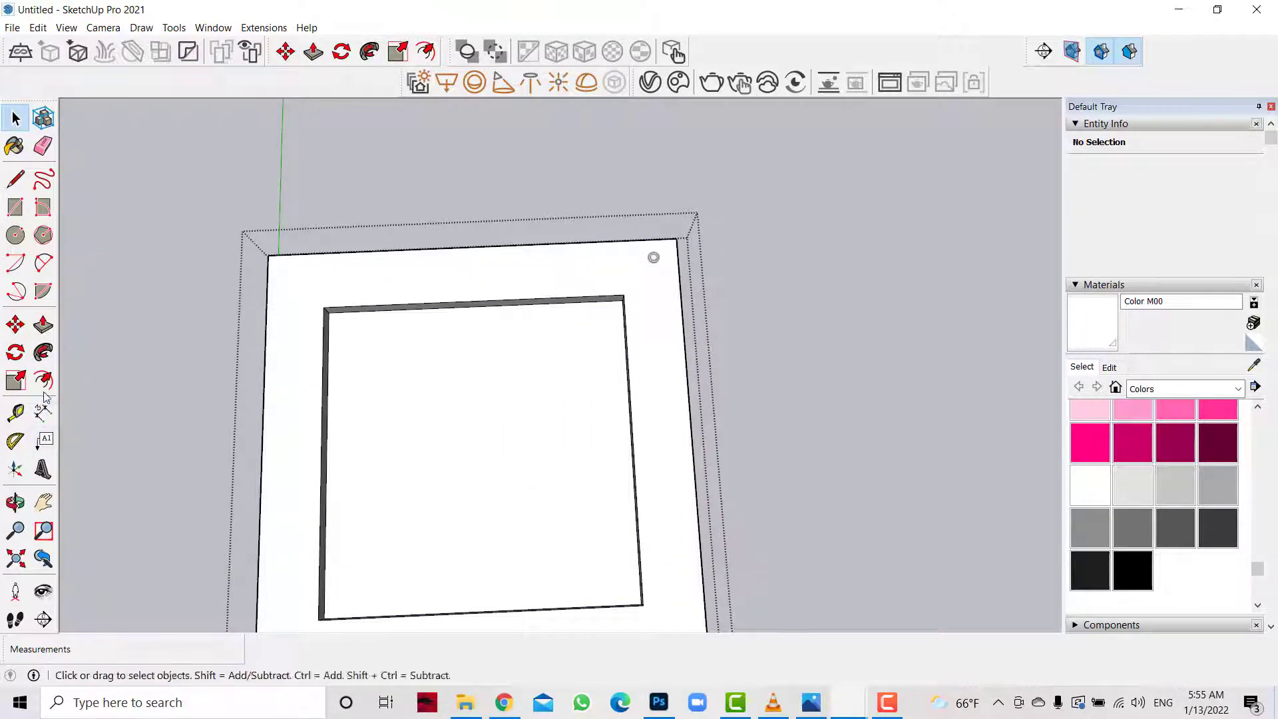
Inset an outline inside the ceiling border face with Offset
key("f")
left_click(265, 350)
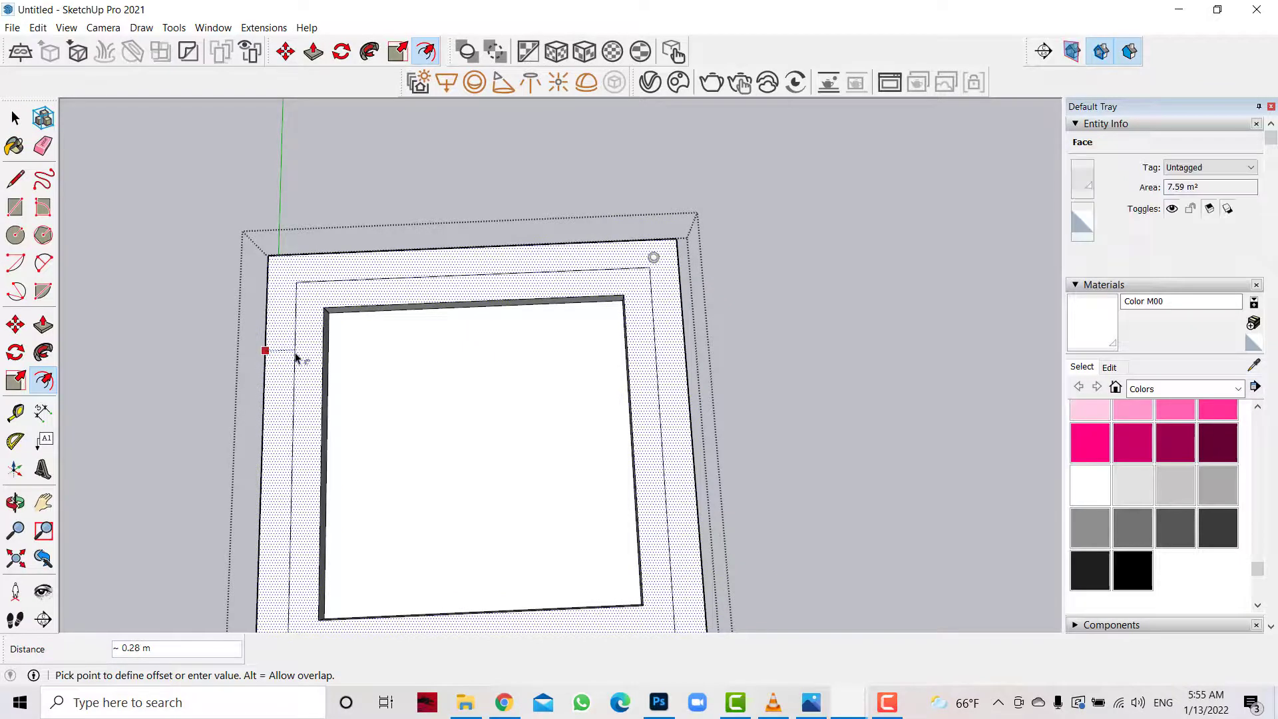
key("Escape")
key("space")
left_click(693, 179)
Move the spotlight group to the corner of the inset outline
scroll(642, 275, "up", 2)
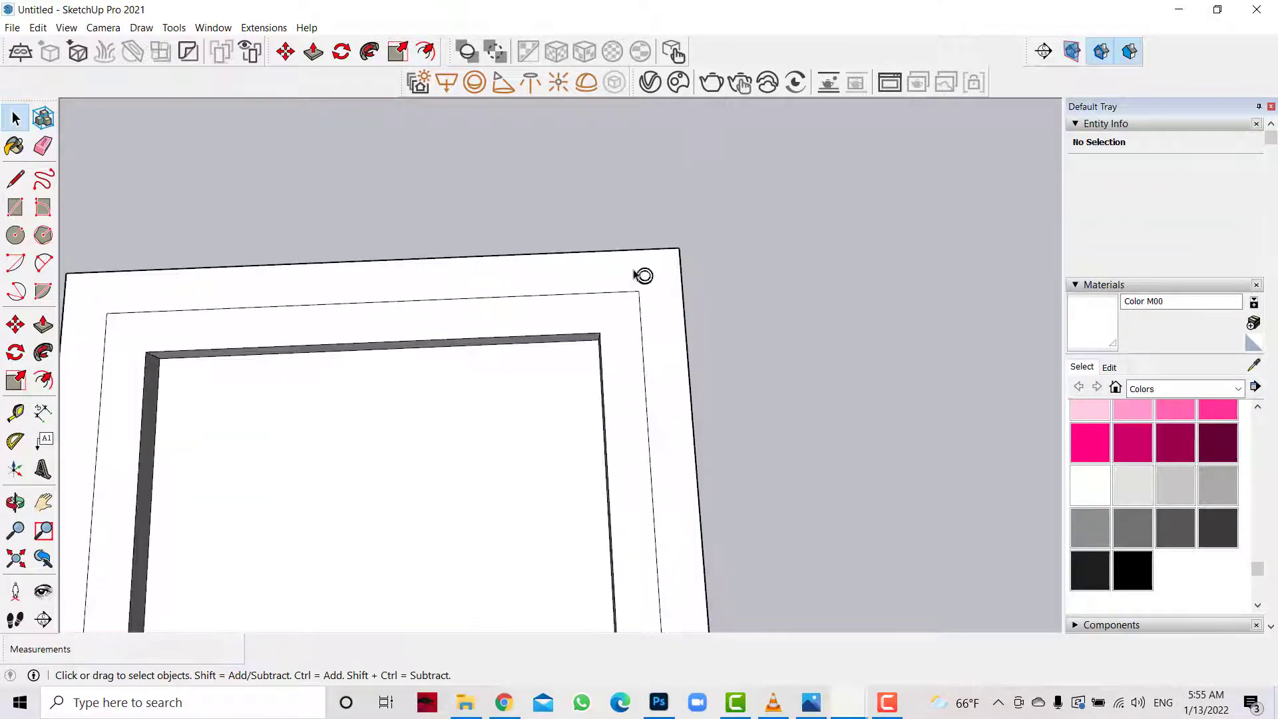
scroll(643, 275, "up", 1)
left_click(643, 275)
scroll(665, 273, "up", 2)
key("m")
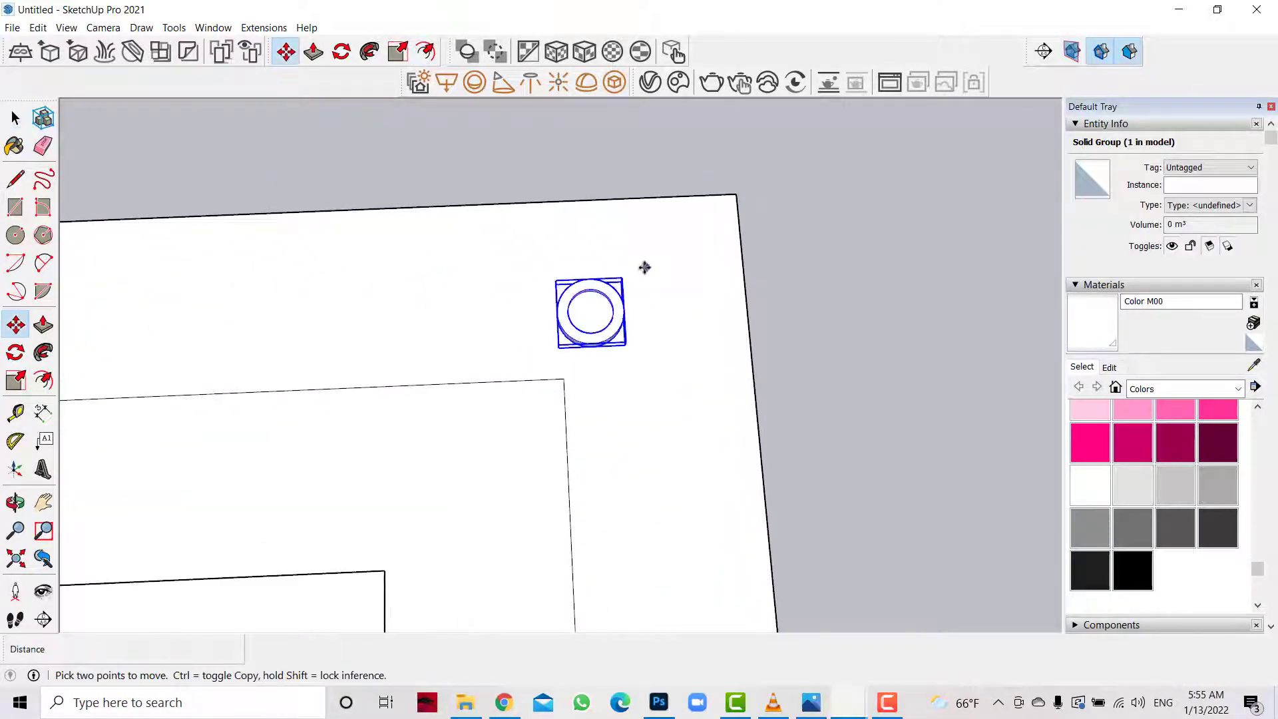
left_click(577, 360)
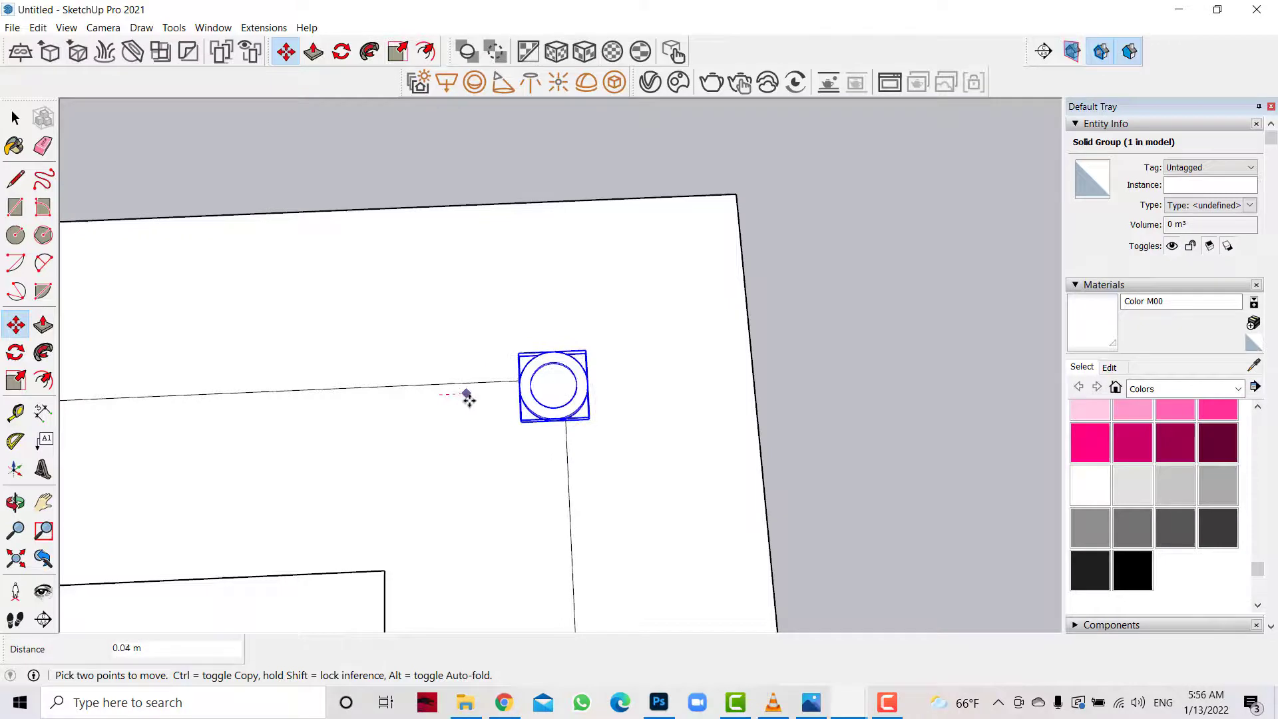
left_click(474, 401)
scroll(932, 288, "down", 2)
scroll(965, 288, "down", 2)
scroll(725, 307, "down", 2)
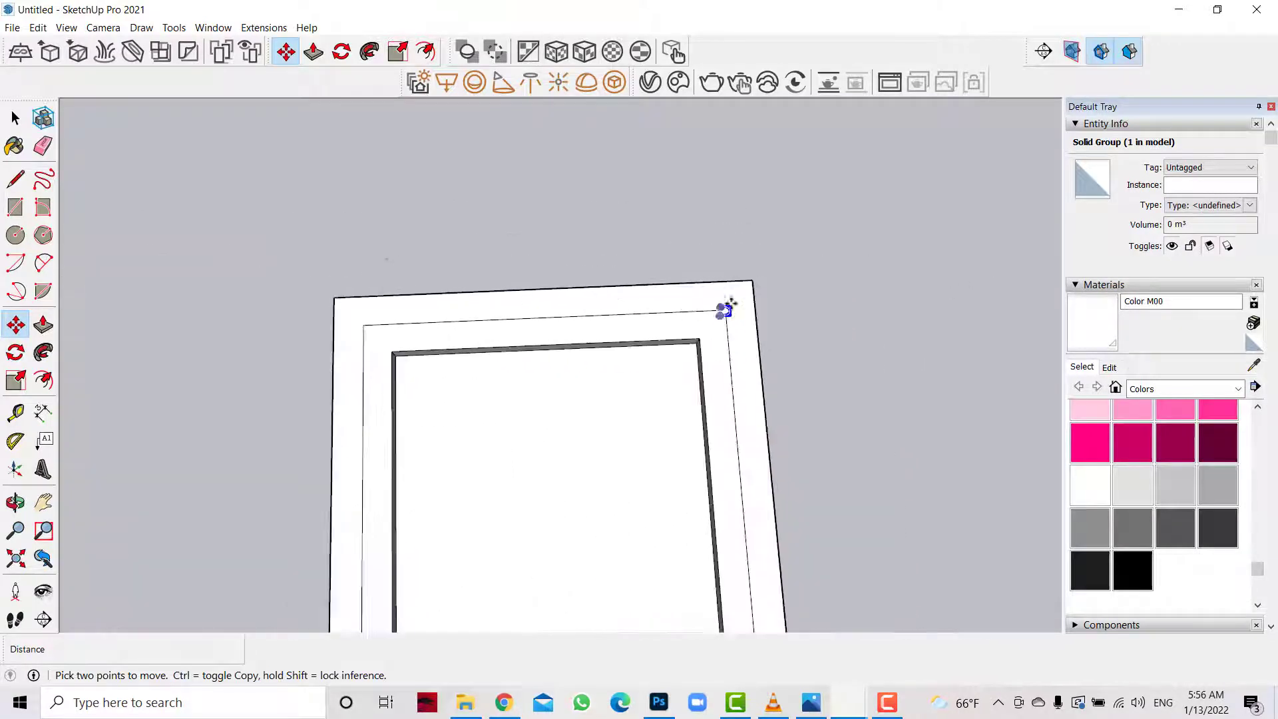
scroll(483, 274, "up", 1)
scroll(483, 274, "up", 1)
Copy the spotlight along the inset edge to make a row of four lights
left_click(1011, 350)
key("ctrl")
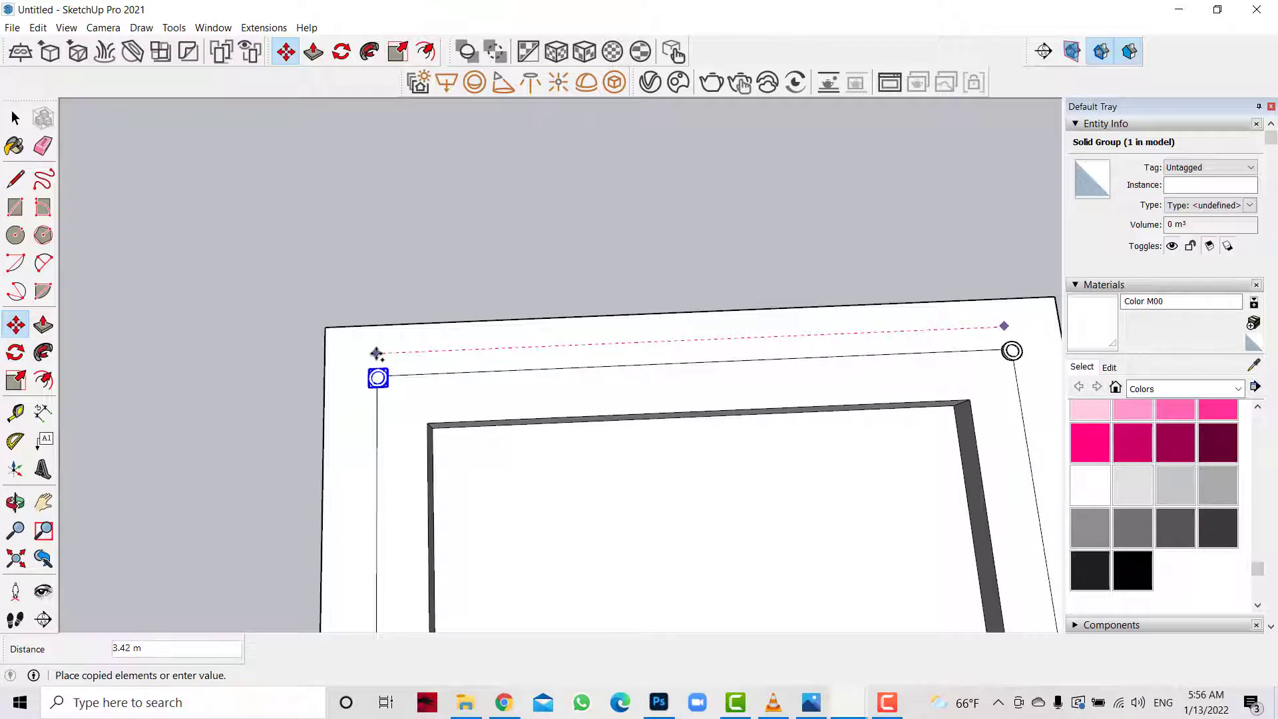
left_click(376, 353)
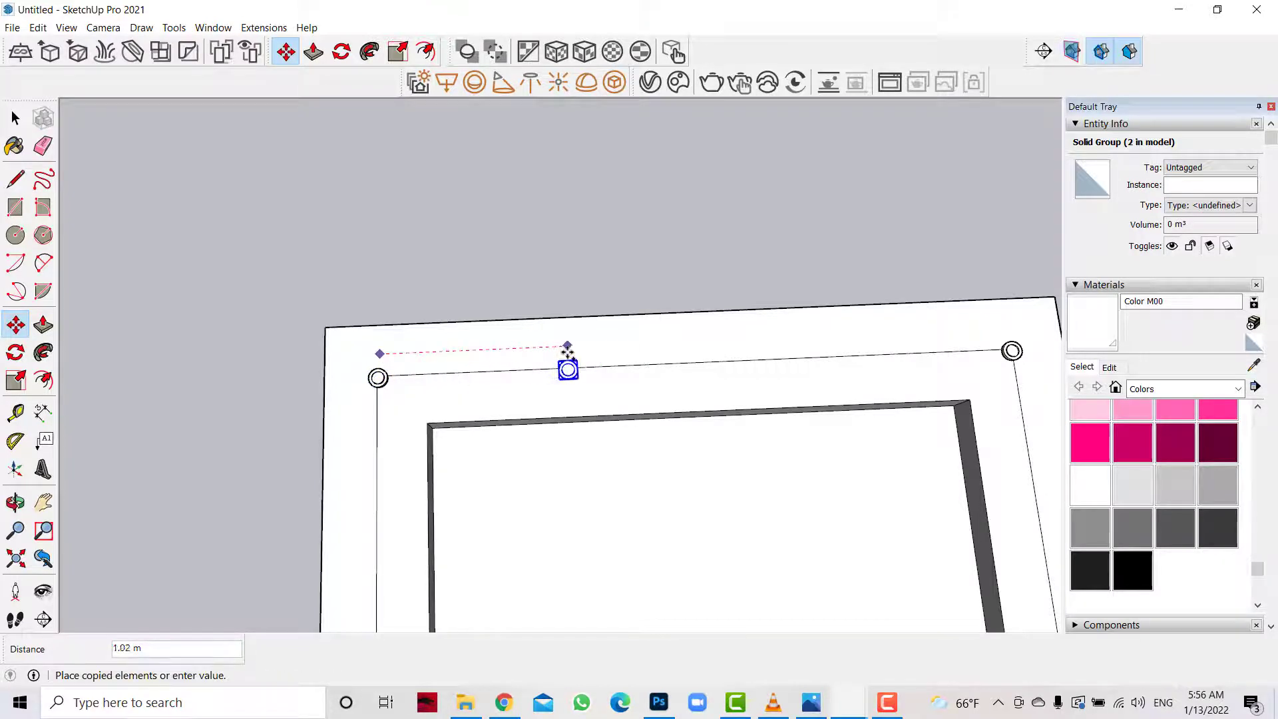
left_click(573, 347)
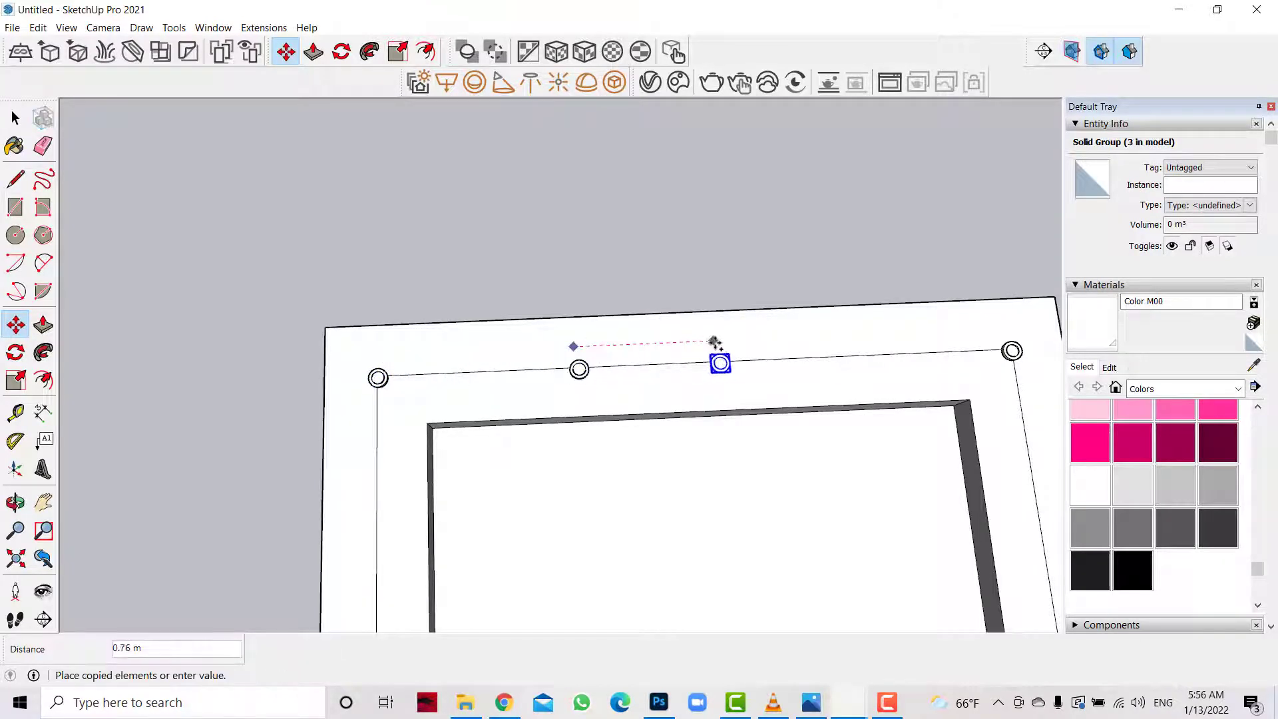
left_click(780, 340)
scroll(331, 197, "down", 3)
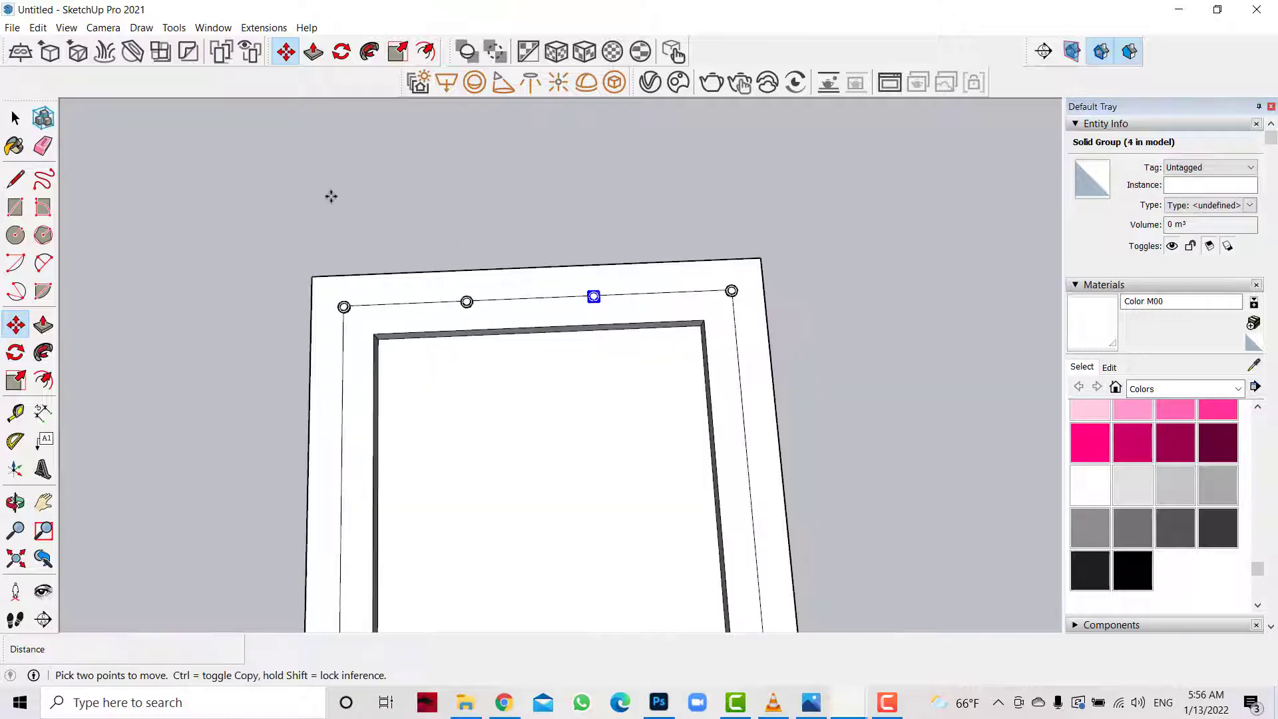
scroll(331, 197, "down", 1)
mouse_move(330, 197)
middle_mouse_down()
mouse_move(337, 433)
mouse_move(633, 351)
middle_mouse_up()
scroll(399, 320, "up", 2)
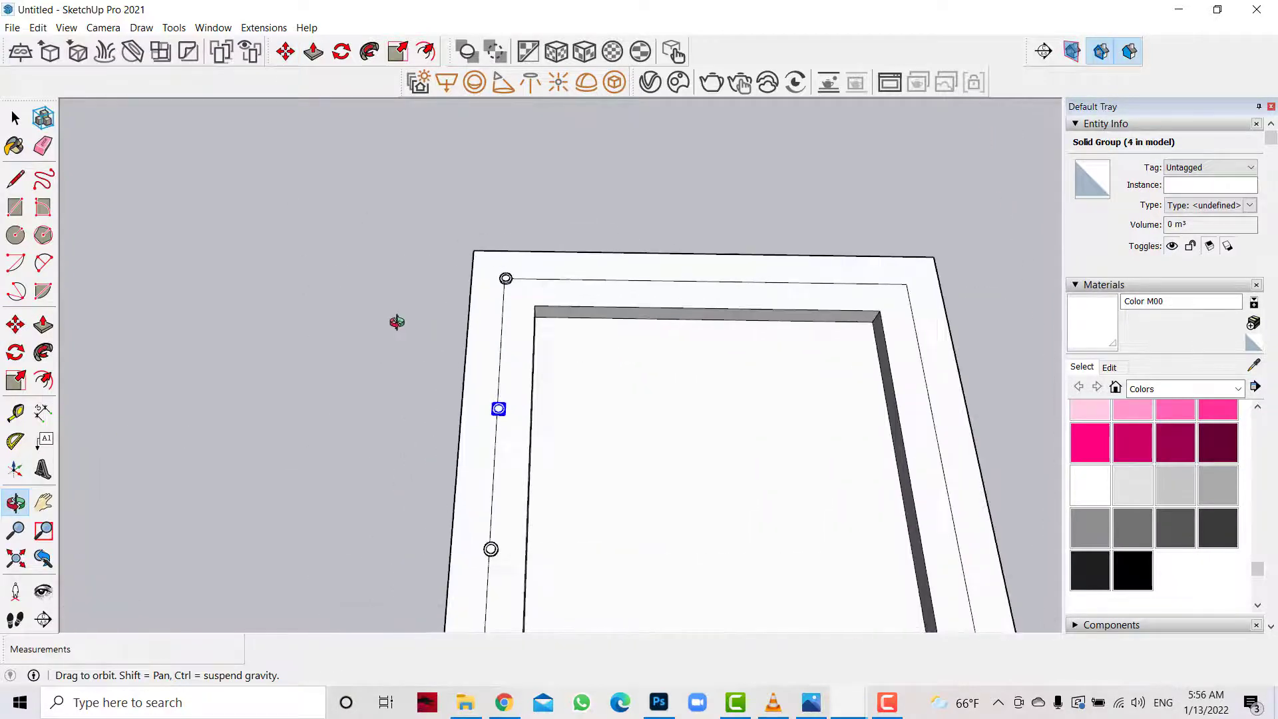
scroll(491, 406, "down", 3)
scroll(770, 622, "up", 1)
scroll(770, 622, "up", 1)
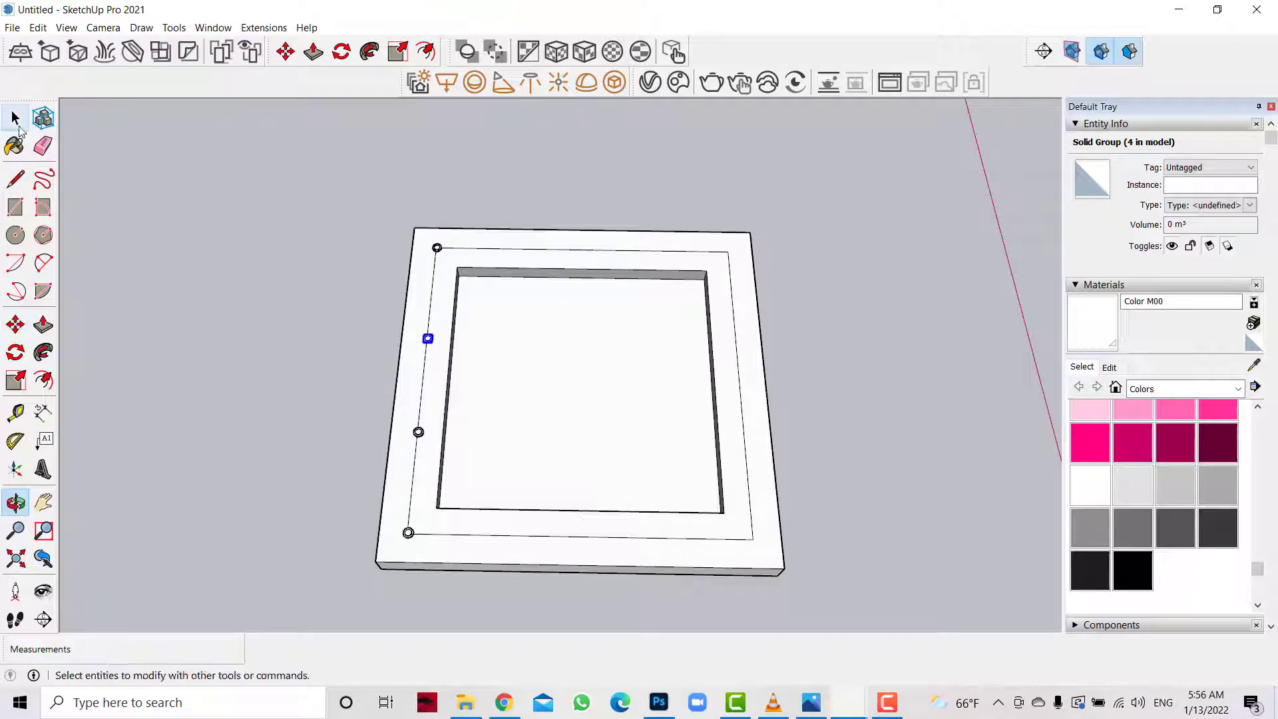
Copy the row of four lights across three more times, giving 16 lights
left_click(15, 118)
left_click(432, 253)
left_click(437, 248)
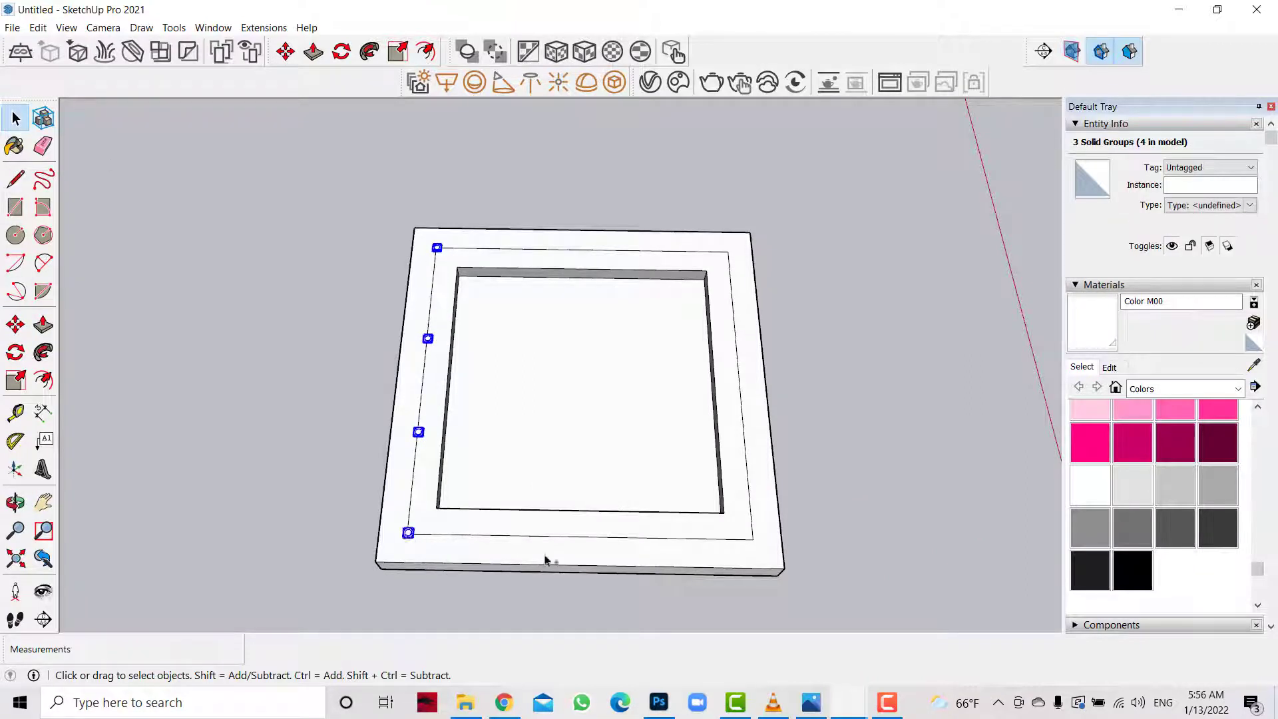
scroll(544, 561, "up", 2)
left_click(15, 325)
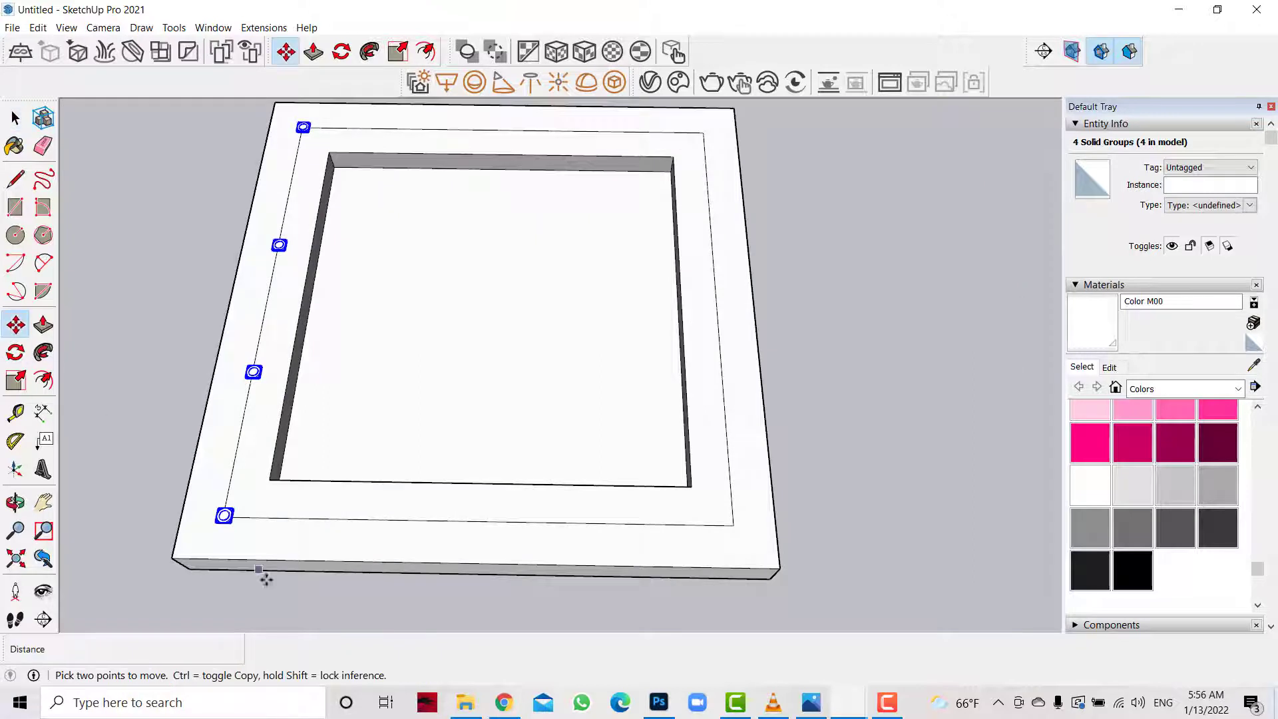
left_click(213, 529)
key("ctrl")
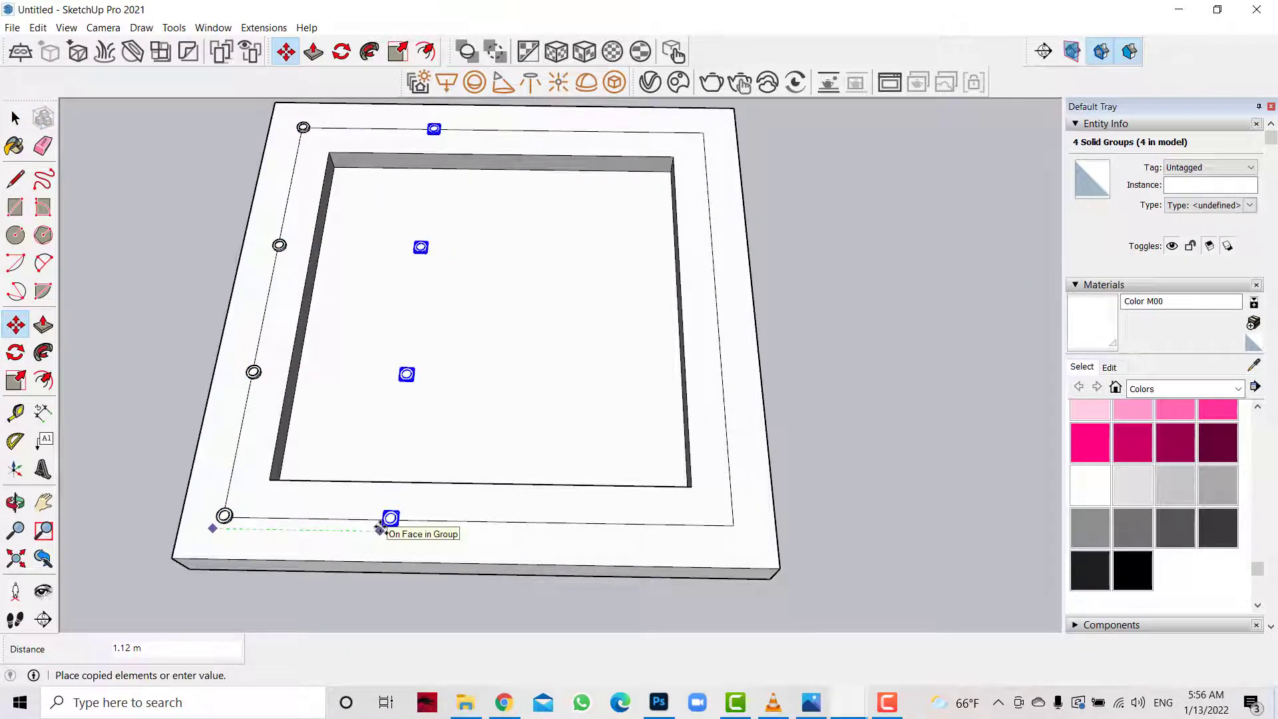
left_click(376, 530)
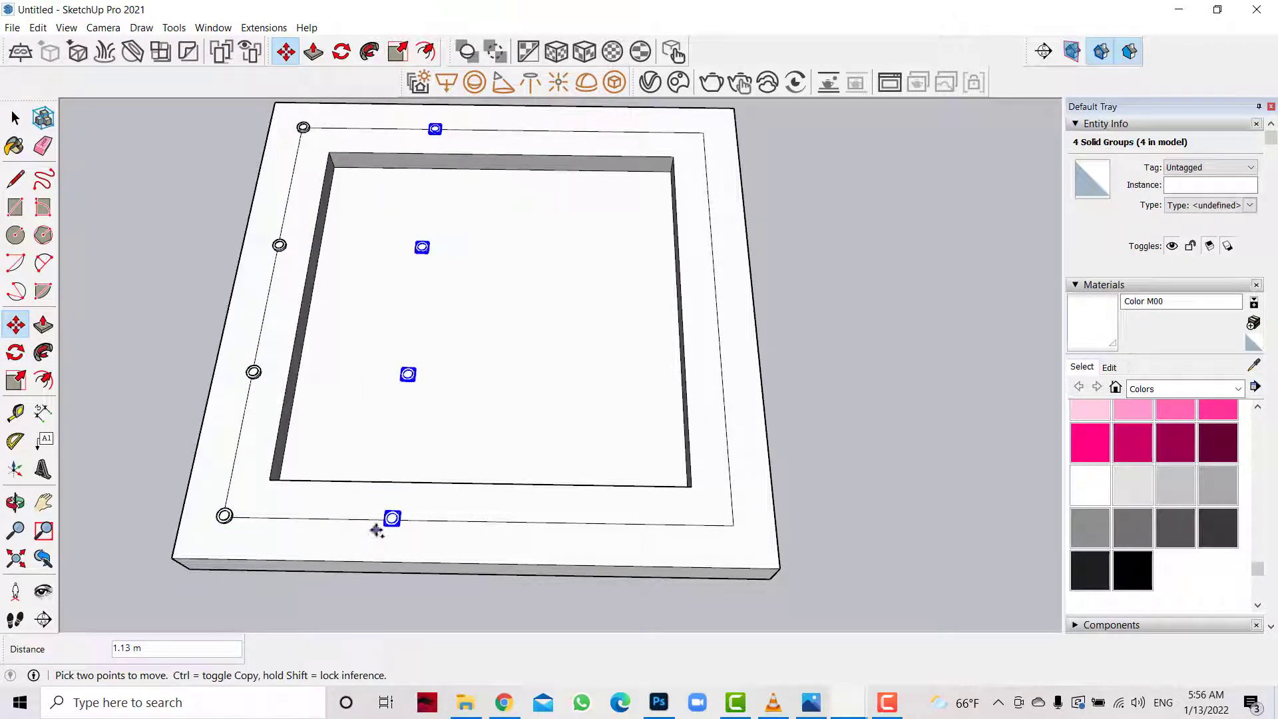
left_click(558, 538)
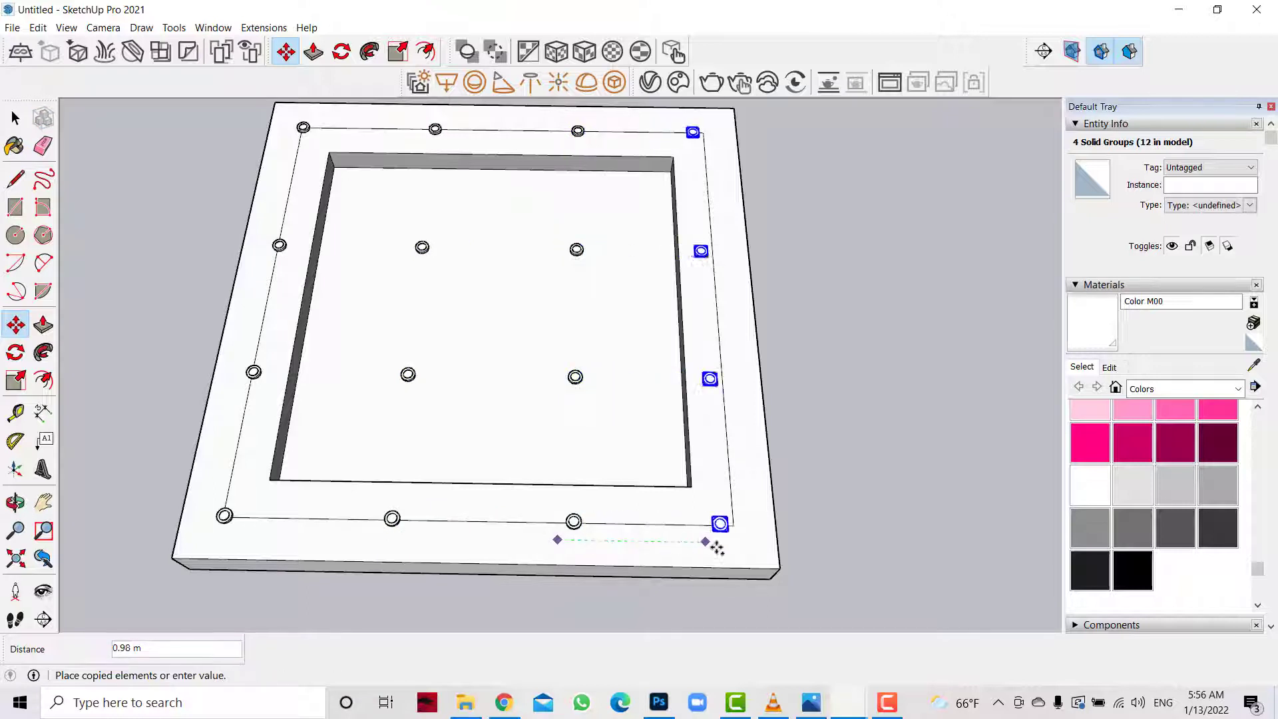
left_click(16, 118)
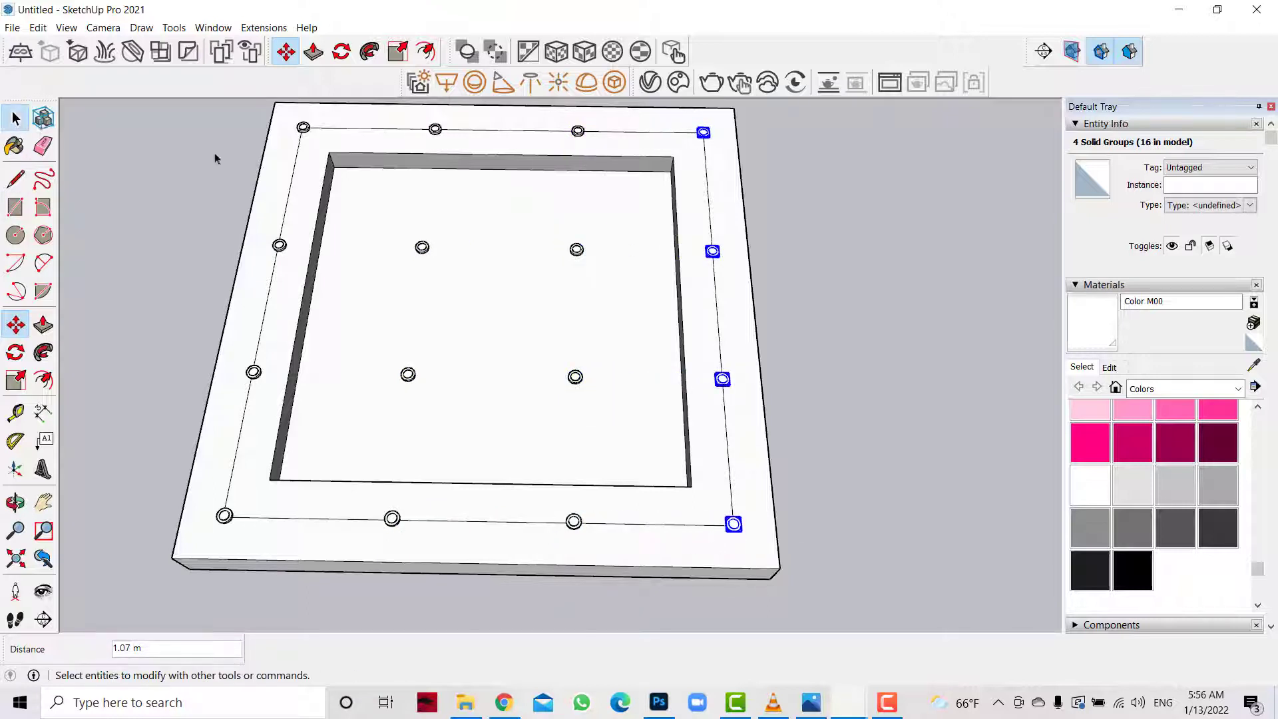
key("Escape")
Delete the three inner rings from the ceiling slab
left_click(577, 249)
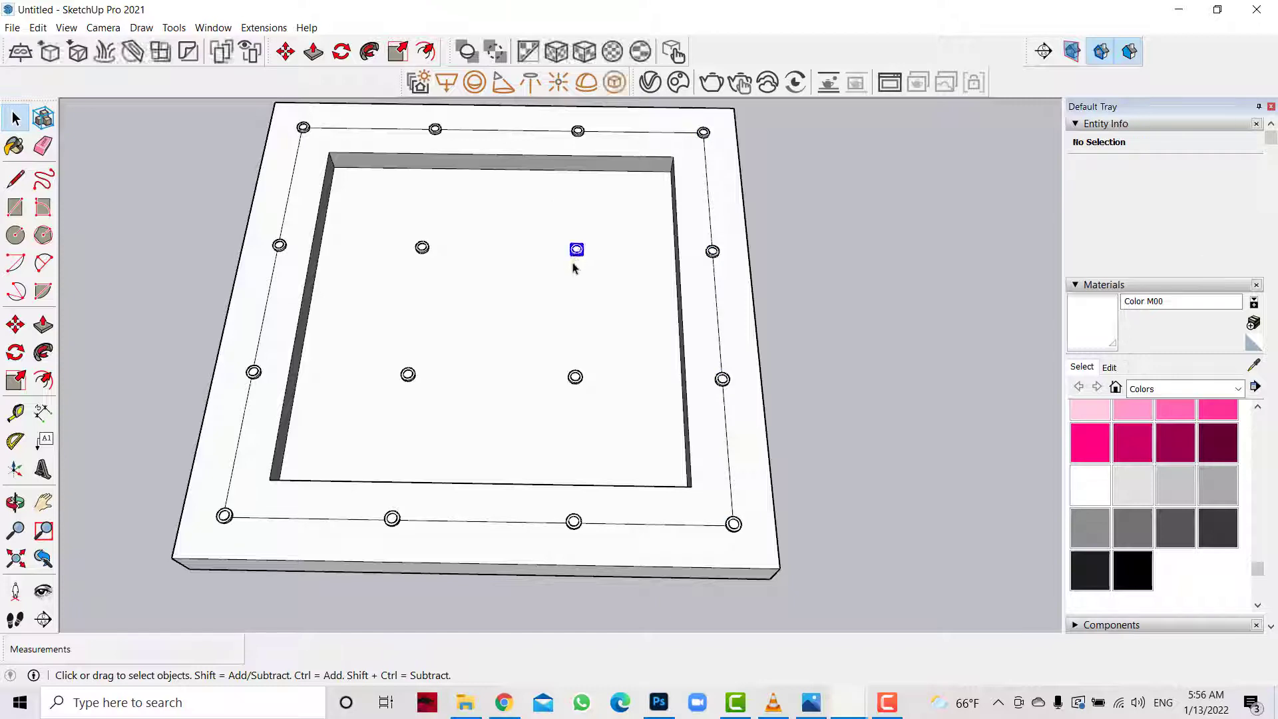
key("Delete")
left_click(422, 247)
key("Delete")
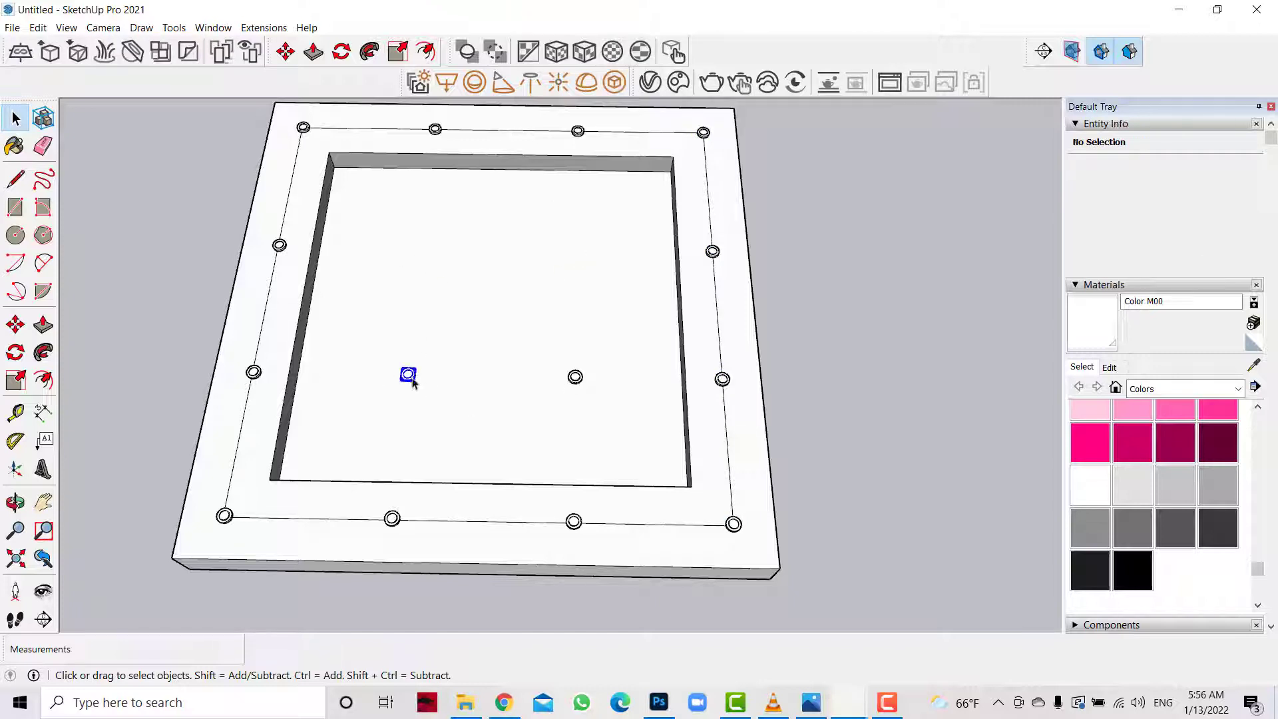
left_click(577, 380)
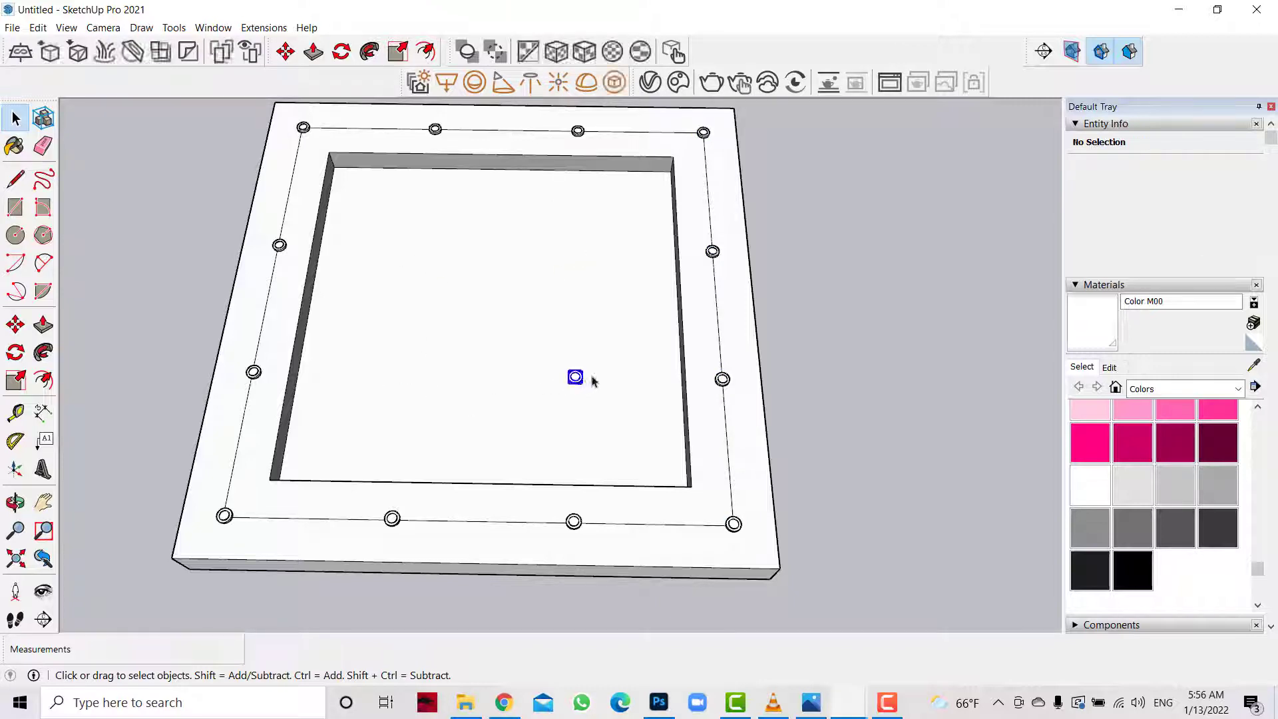
key("Delete")
Remove the line joining the outer rings inside the slab group and open the IES light file chooser
double_click(732, 446)
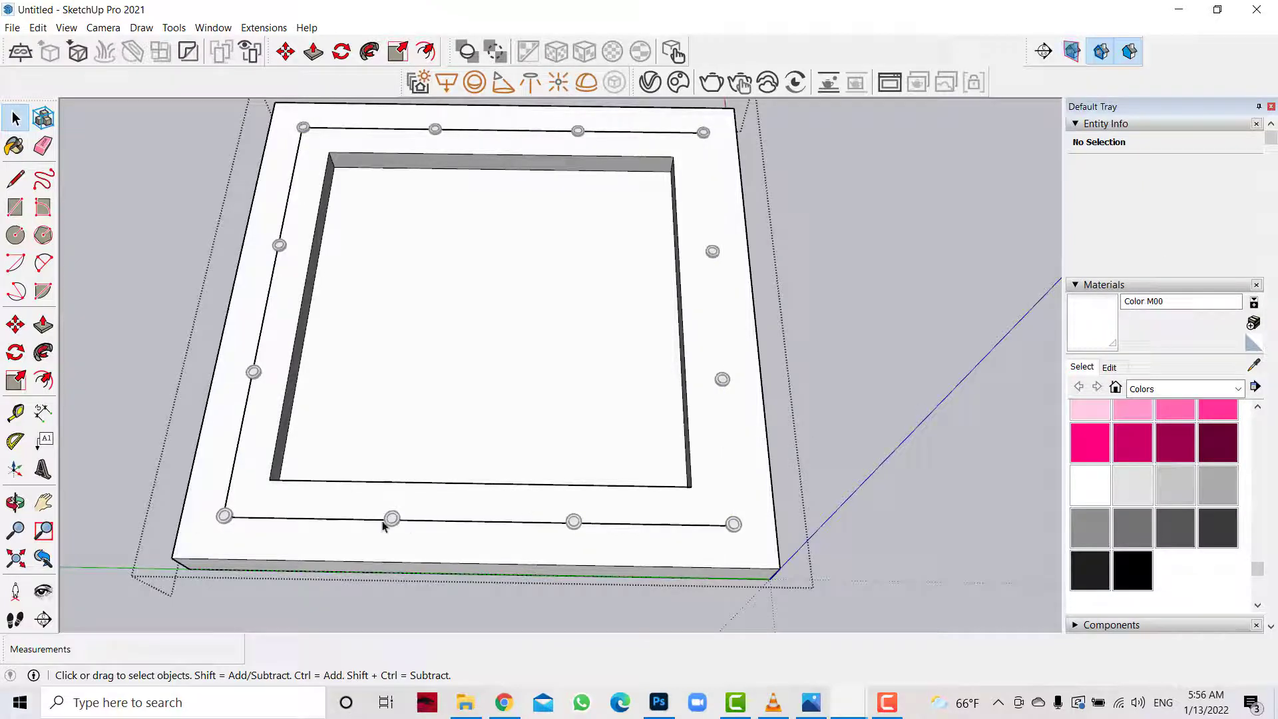
left_click(242, 428)
key("Delete")
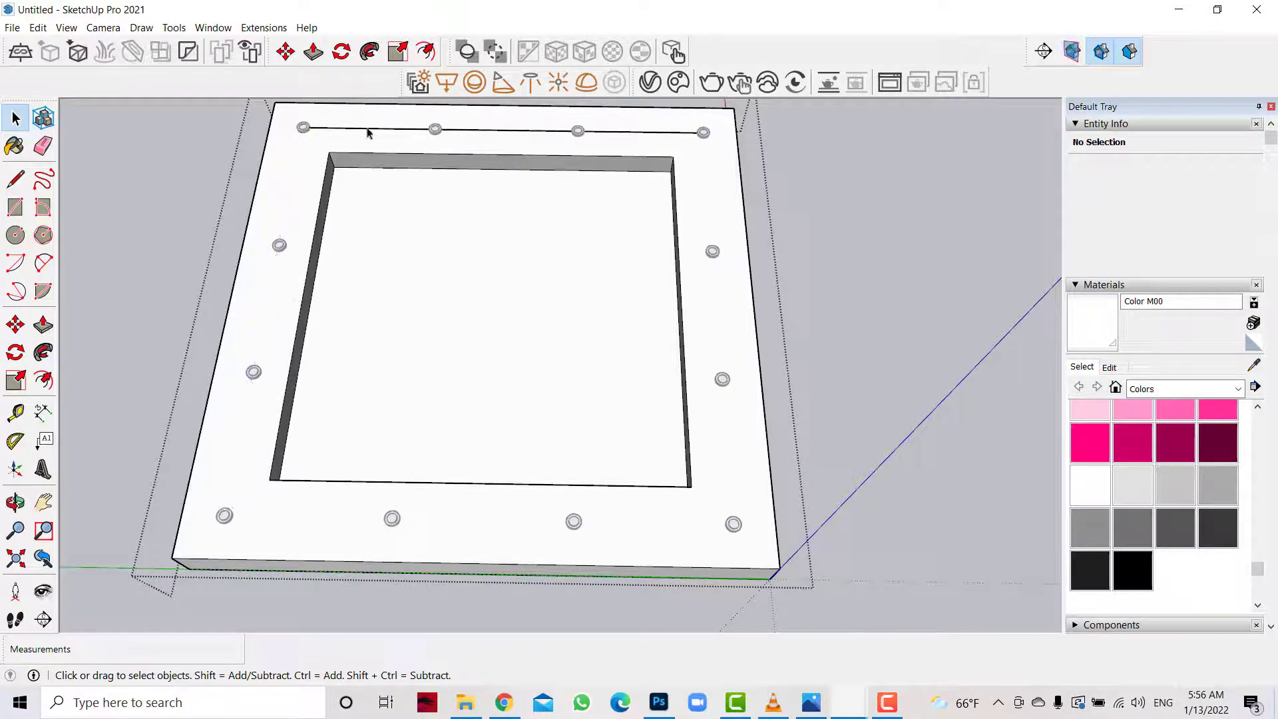
middle_click_drag(162, 254, 78, 142)
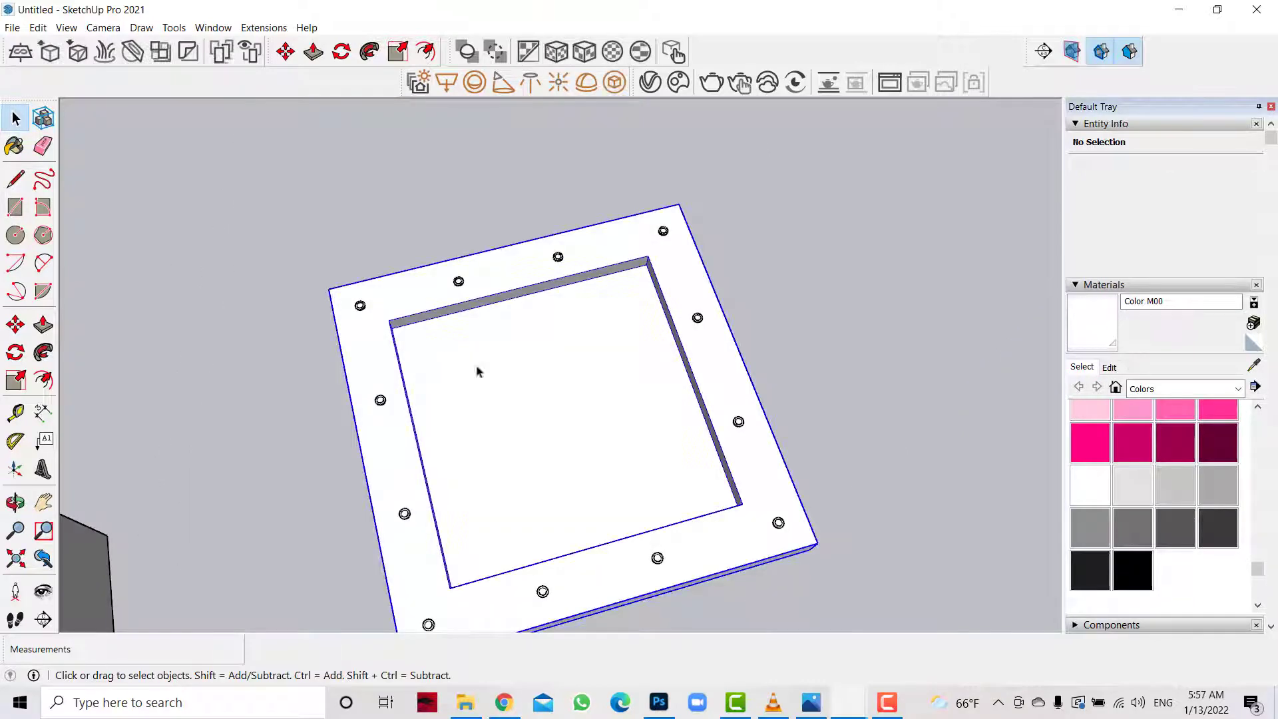
left_click(473, 208)
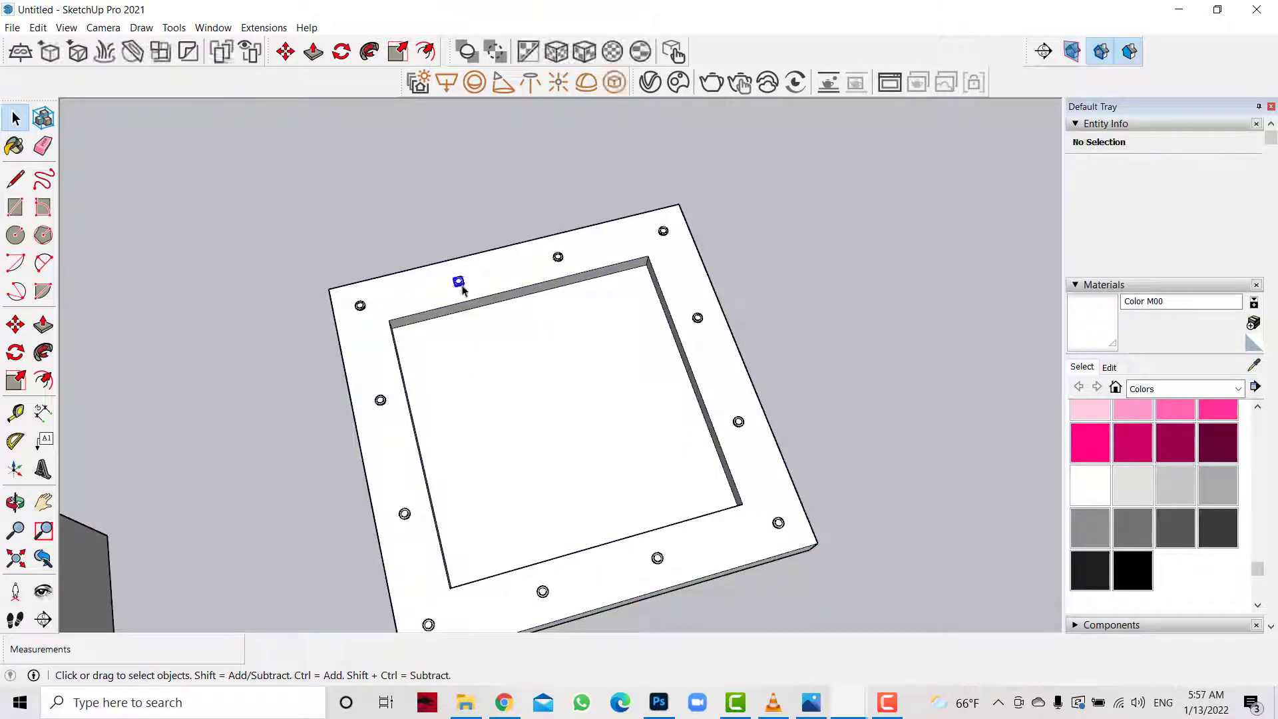
left_click(526, 85)
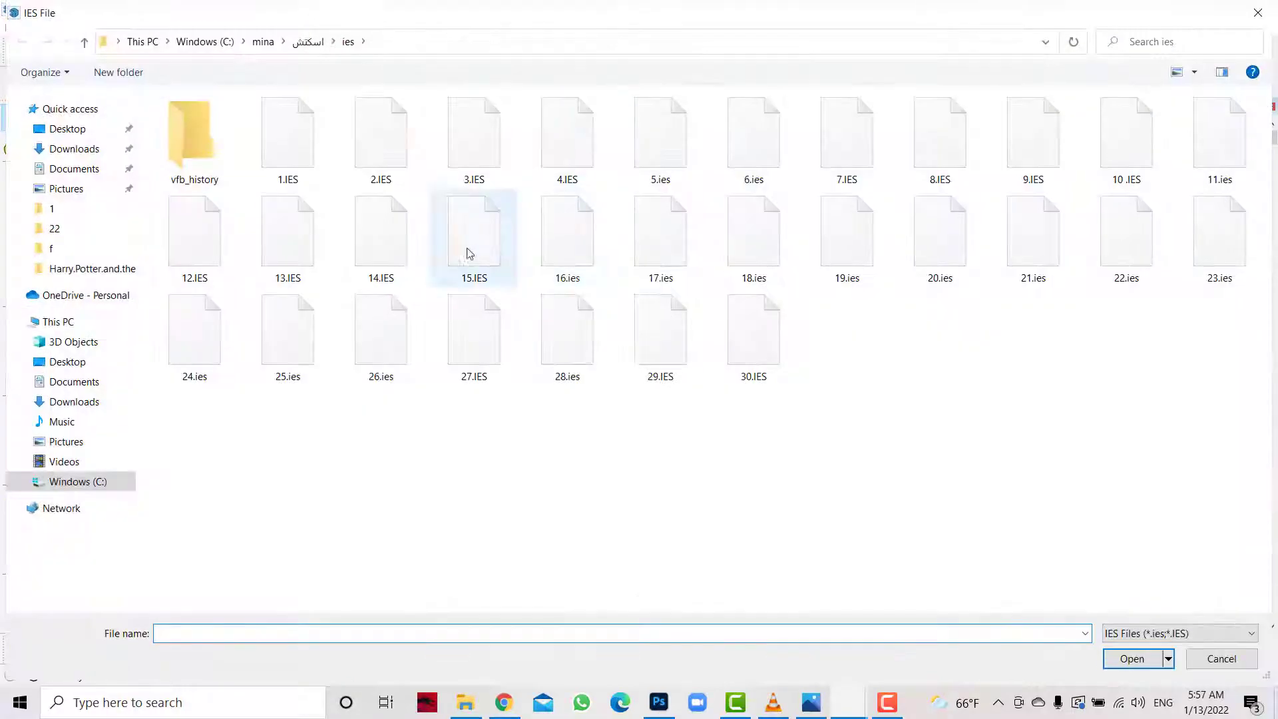
Load the 16.ies profile as a light and flip it along its blue axis
double_click(573, 248)
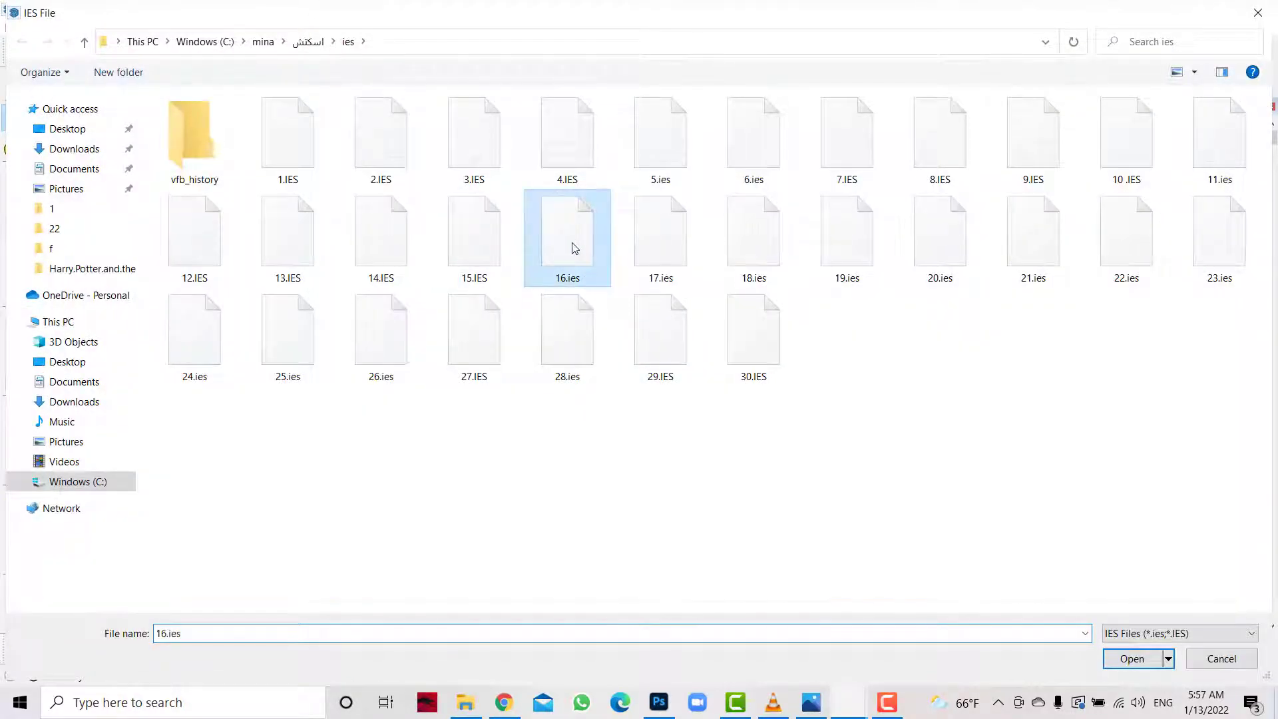
scroll(739, 237, "up", 3)
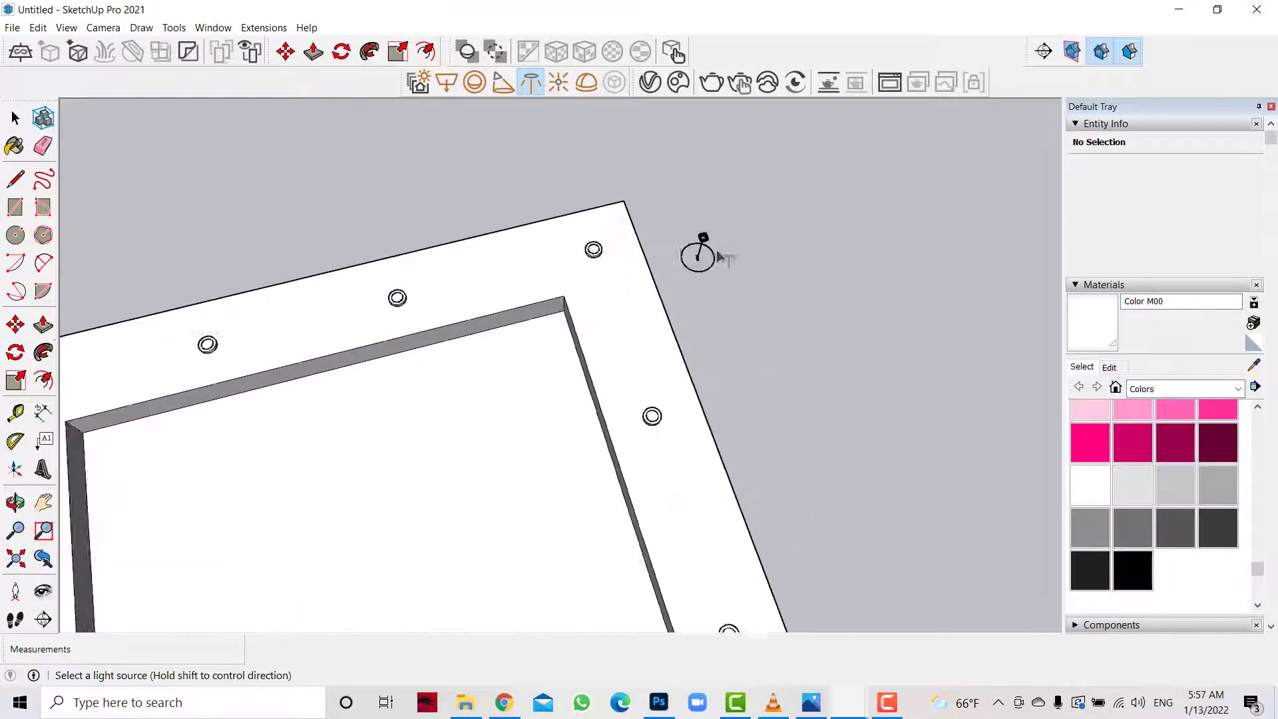
scroll(738, 240, "up", 2)
scroll(732, 239, "up", 2)
key("space")
left_click(669, 210)
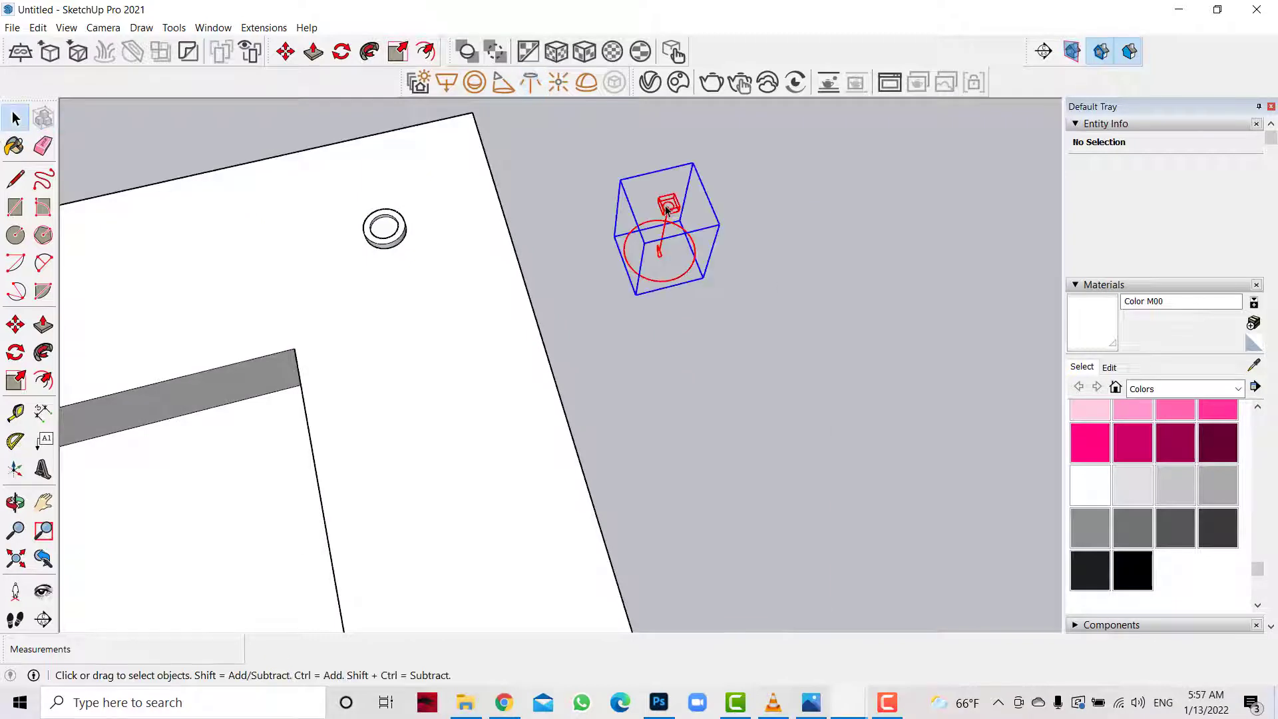
right_click(667, 208)
left_click(900, 546)
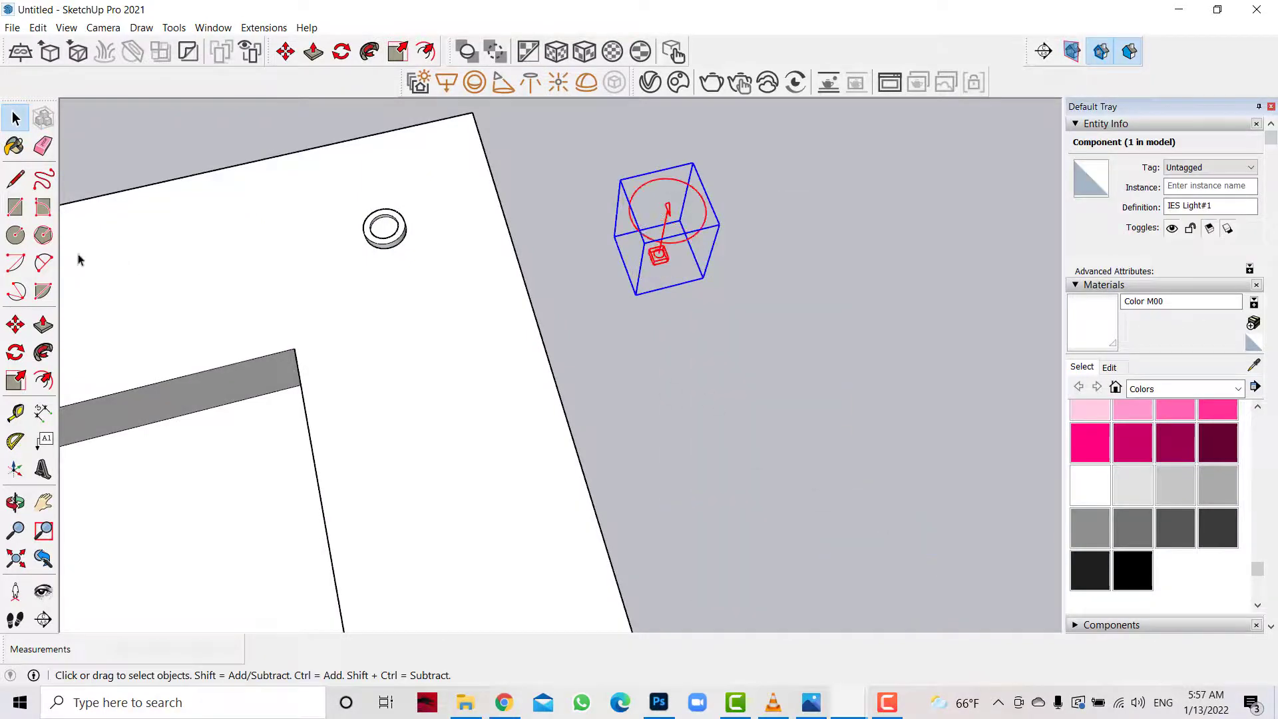
Move the IES light onto the corner ring and copy it along the first edge
left_click(15, 324)
left_click(668, 263)
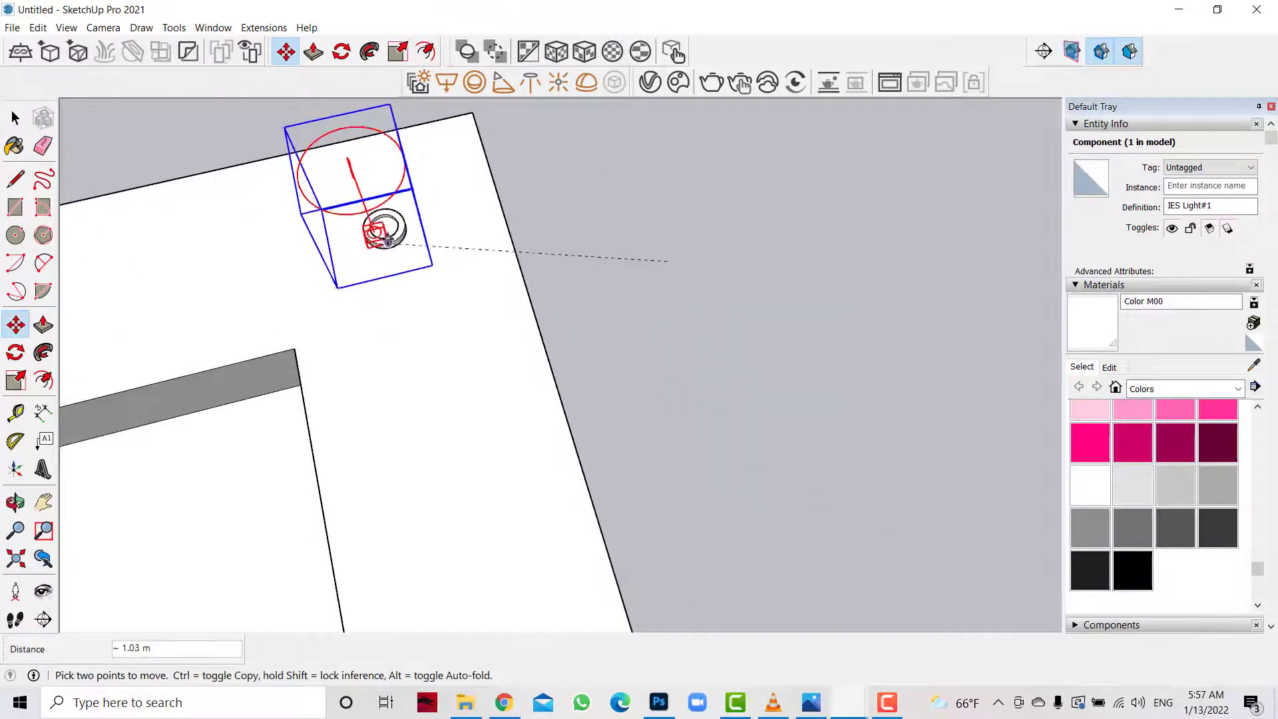
left_click(384, 228)
scroll(739, 269, "down", 2)
scroll(982, 262, "down", 3)
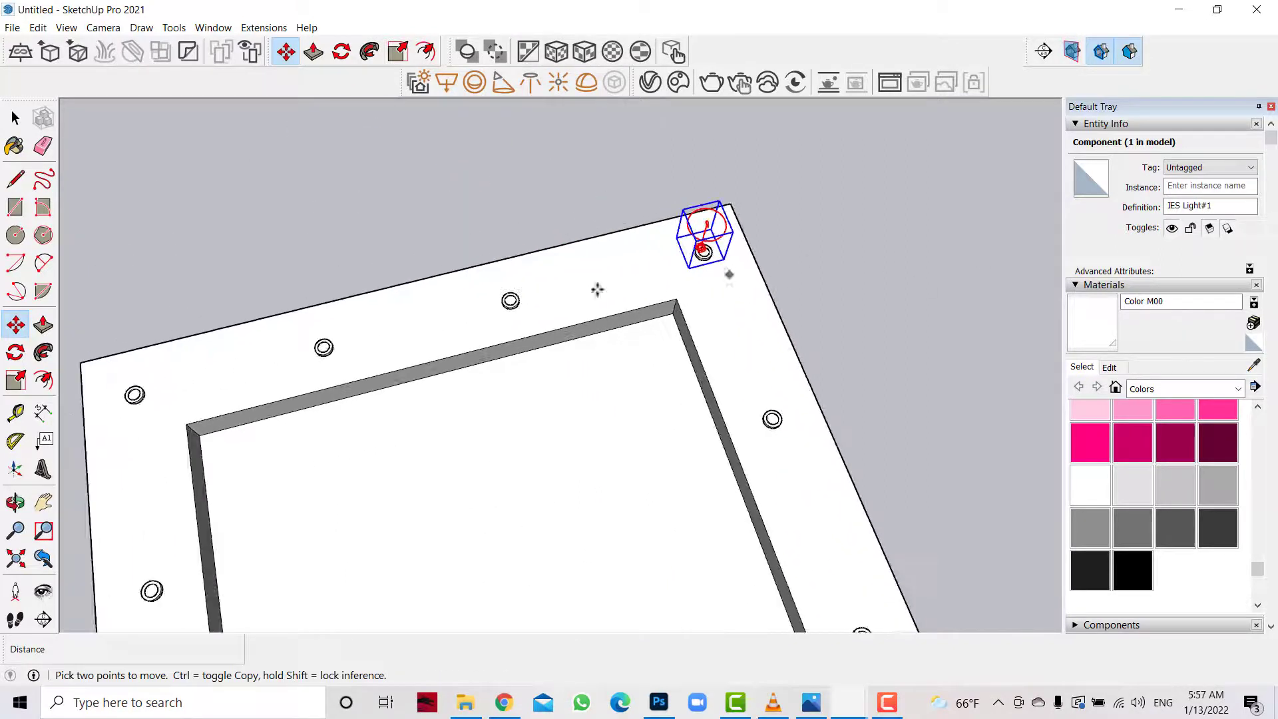
left_click(724, 262)
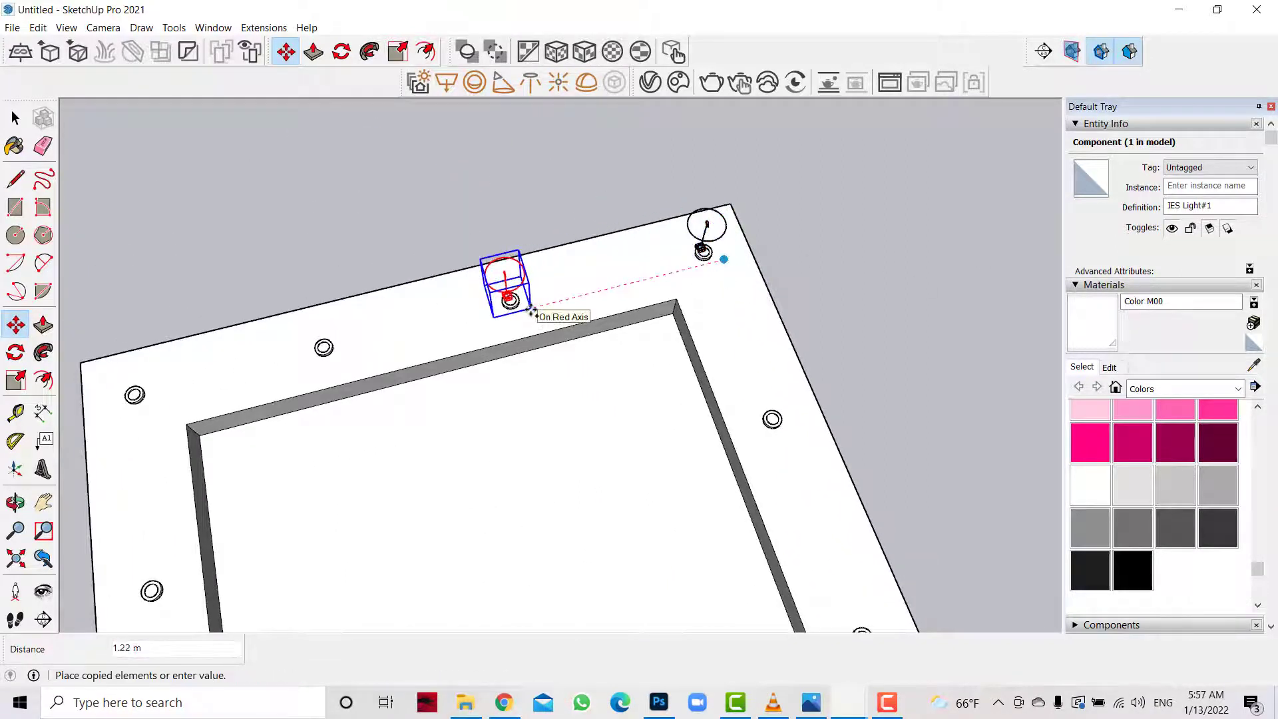
left_click(530, 307)
left_click(530, 308)
left_click(349, 351)
left_click(346, 353)
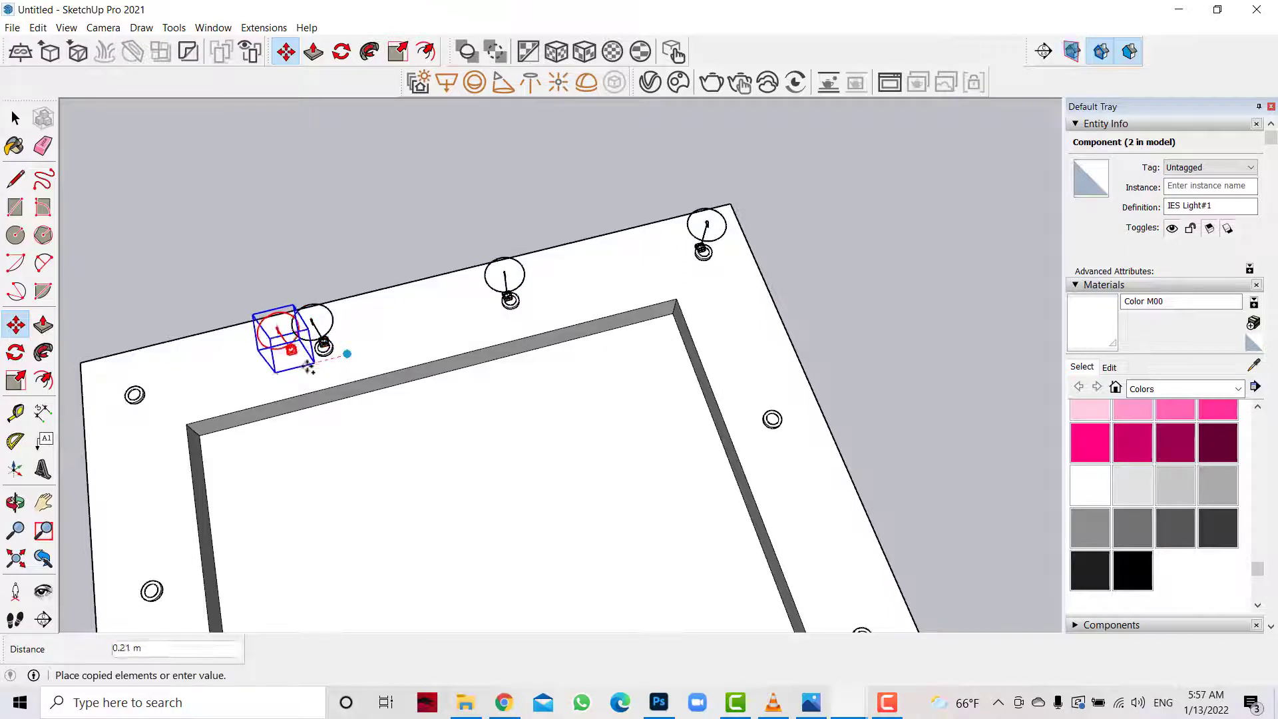
left_click(153, 398)
scroll(719, 219, "down", 2)
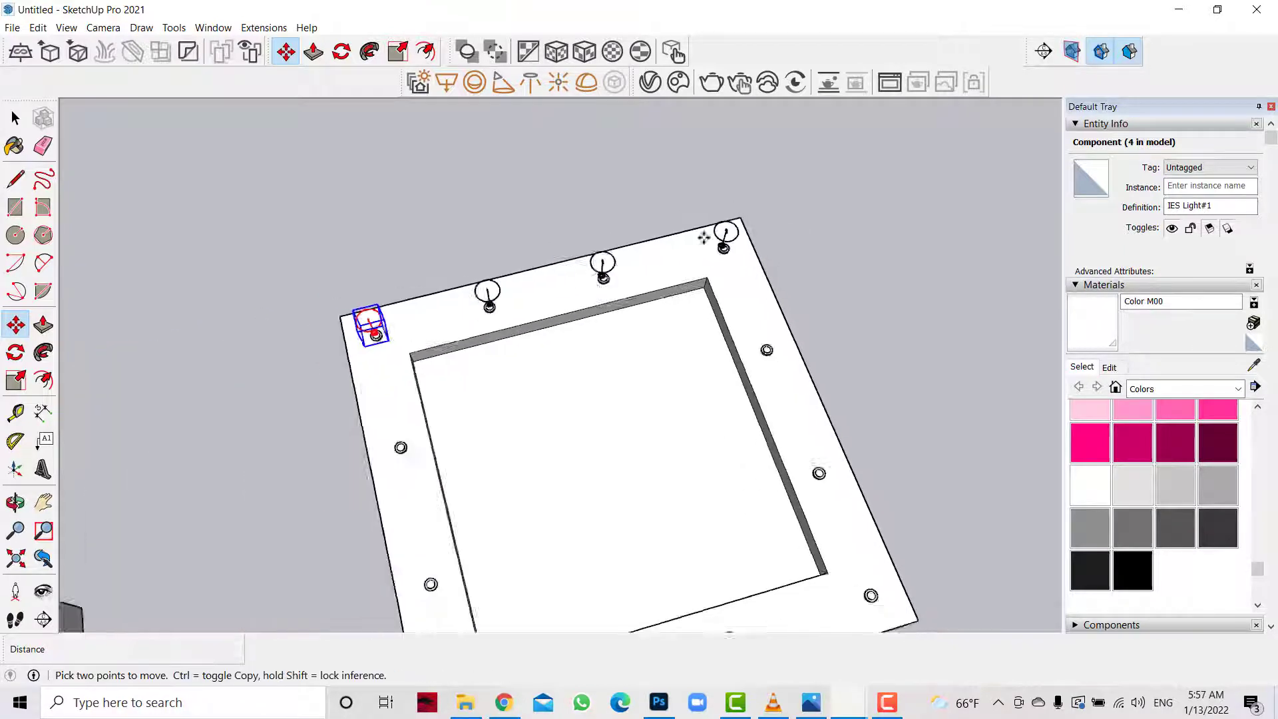
scroll(772, 260, "down", 2)
Copy the IES light onto the side and bottom rings
left_click(496, 303)
left_click(522, 379)
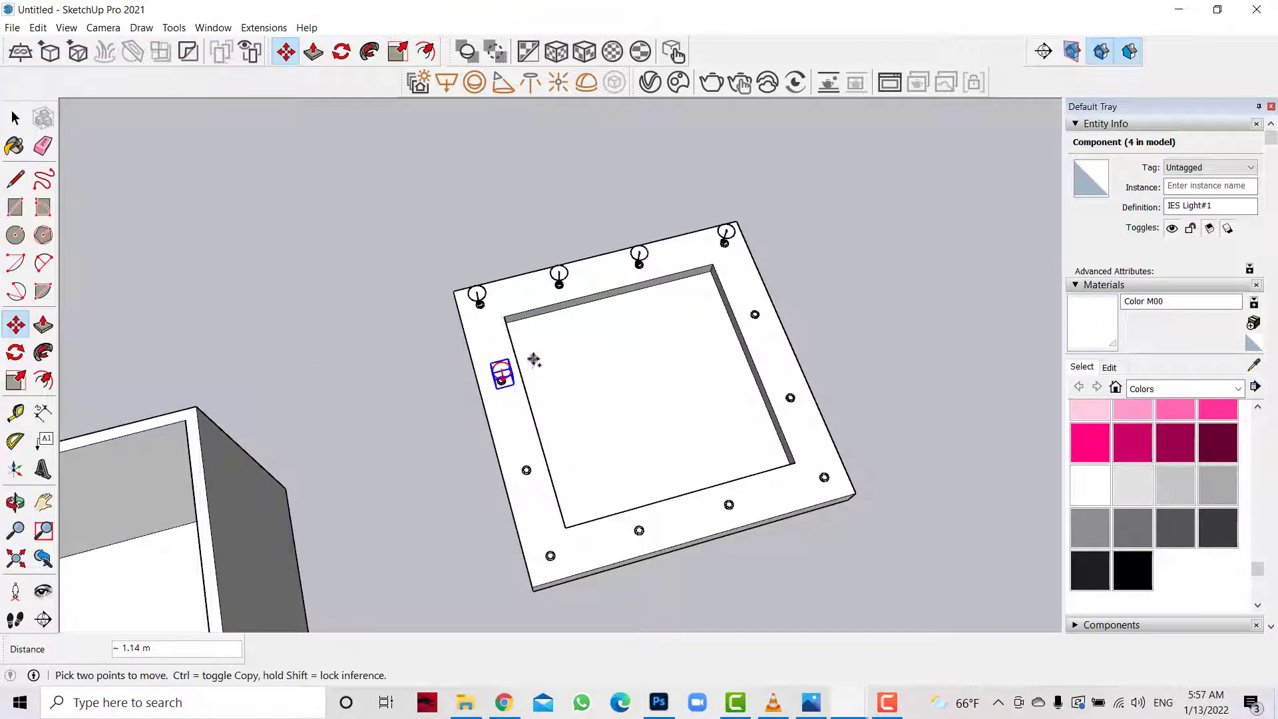
left_click(534, 359)
left_click(566, 448)
left_click(570, 414)
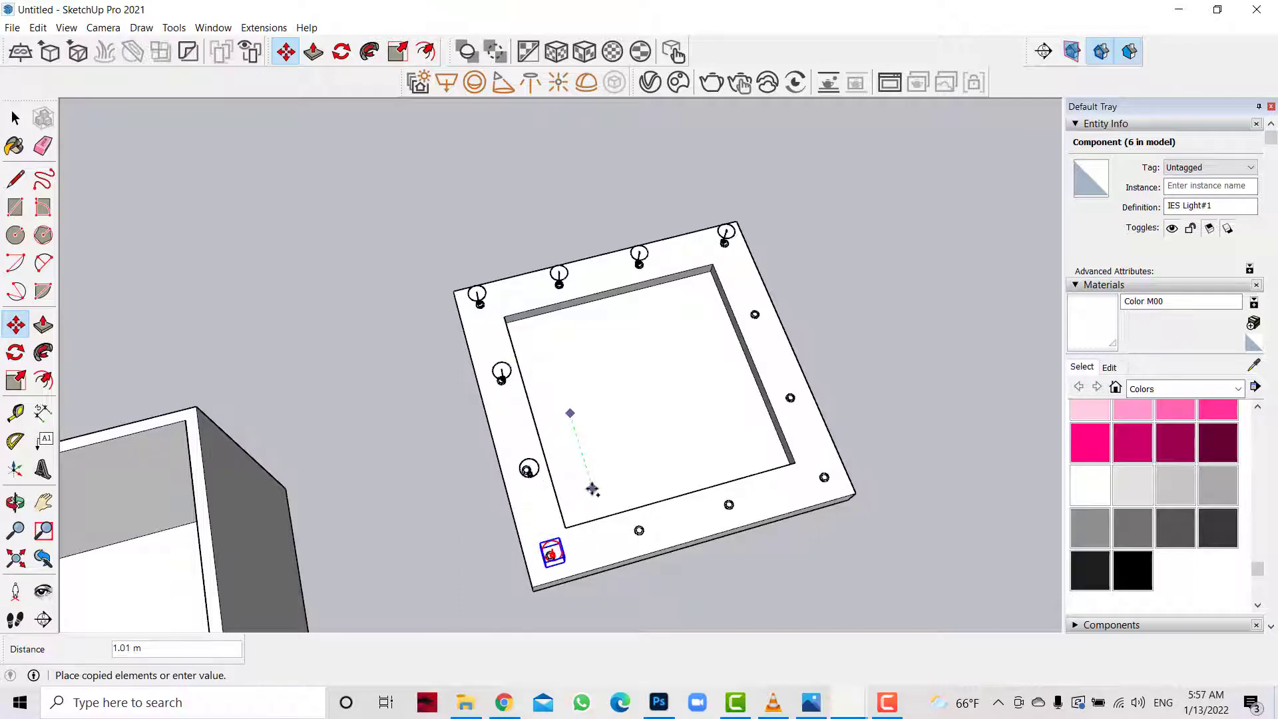
left_click(578, 500)
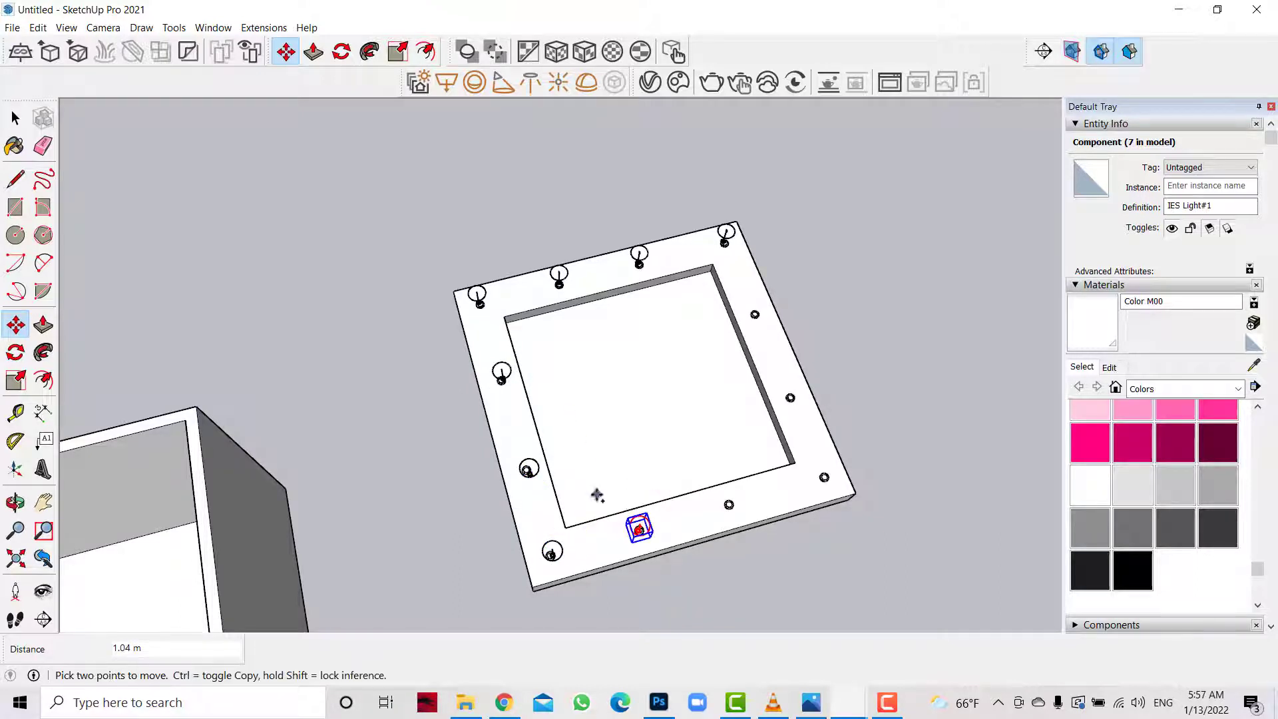
left_click(597, 495)
left_click(684, 472)
left_click(617, 484)
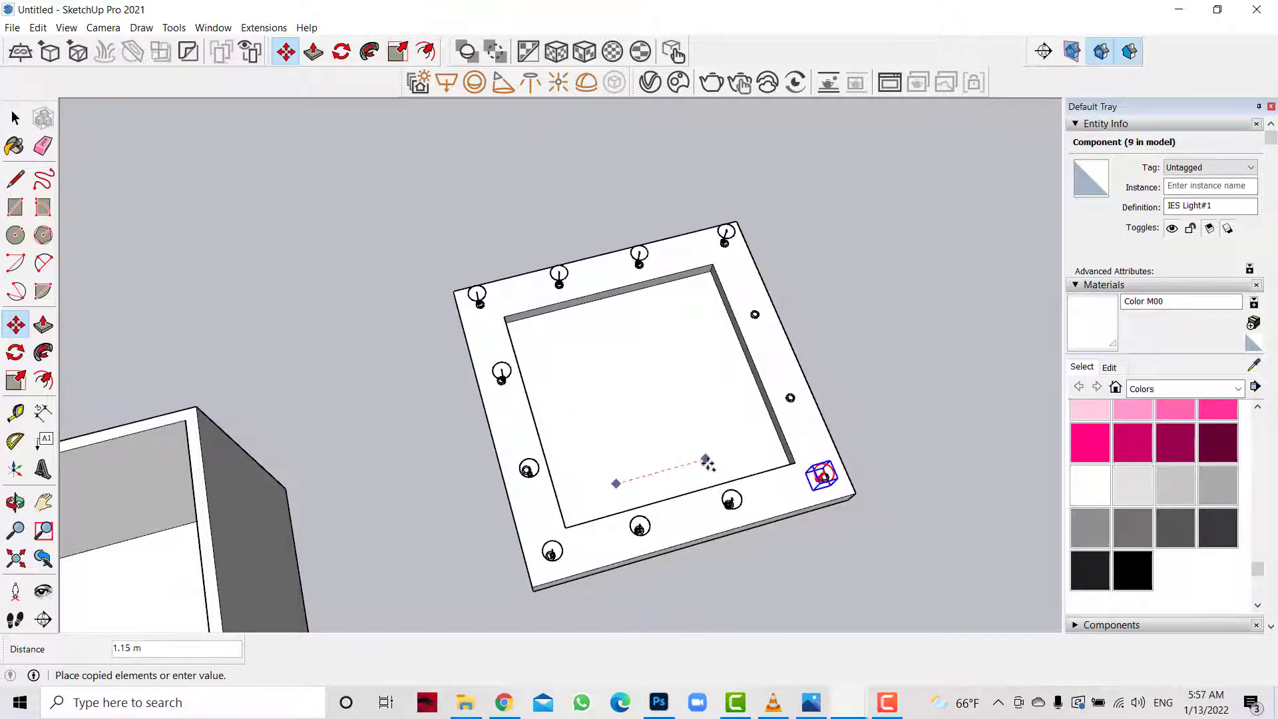
left_click(705, 455)
Copy the IES light up the right side so all twelve rings have lights
scroll(865, 479, "up", 3)
left_click(686, 461)
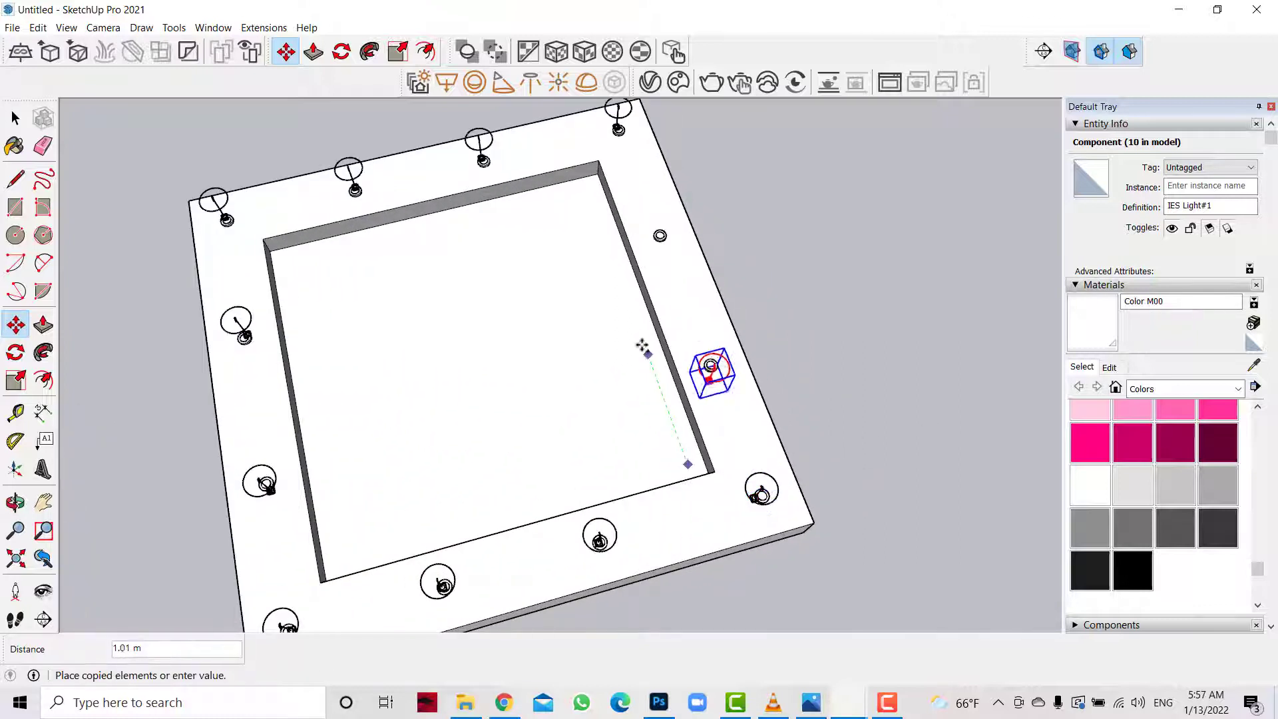
left_click(640, 339)
left_click(659, 432)
left_click(660, 432)
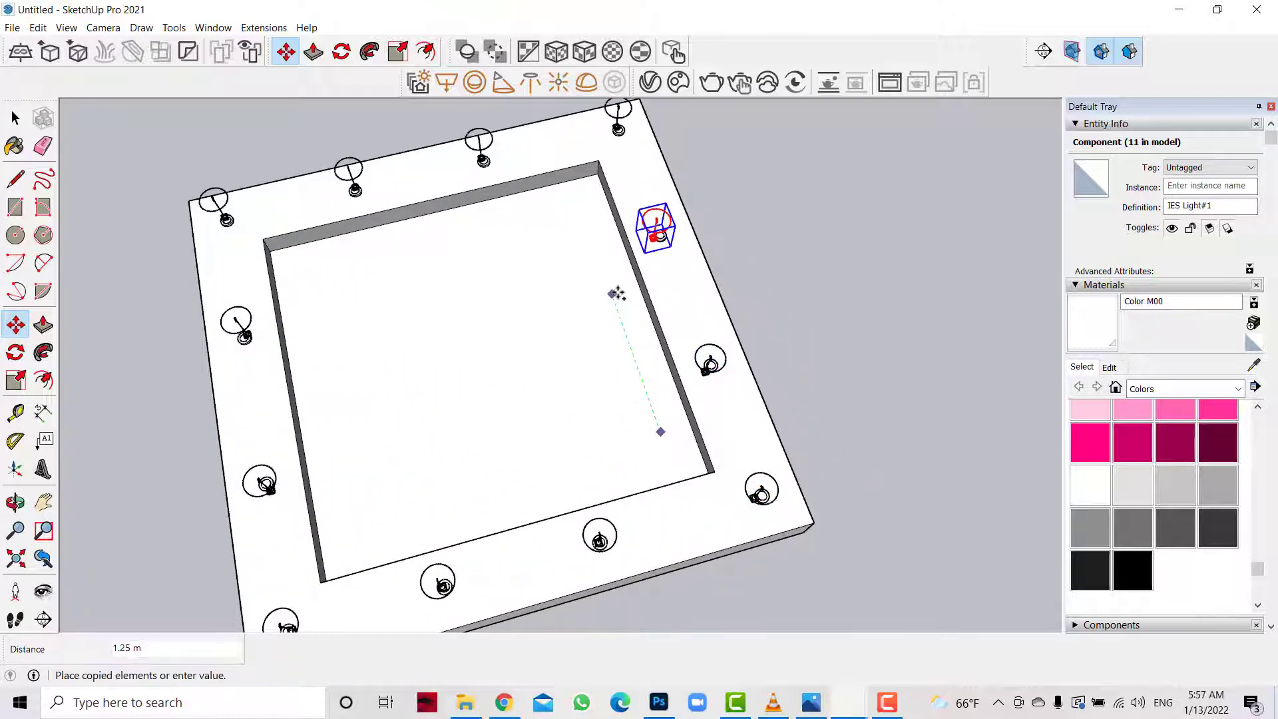
key("space")
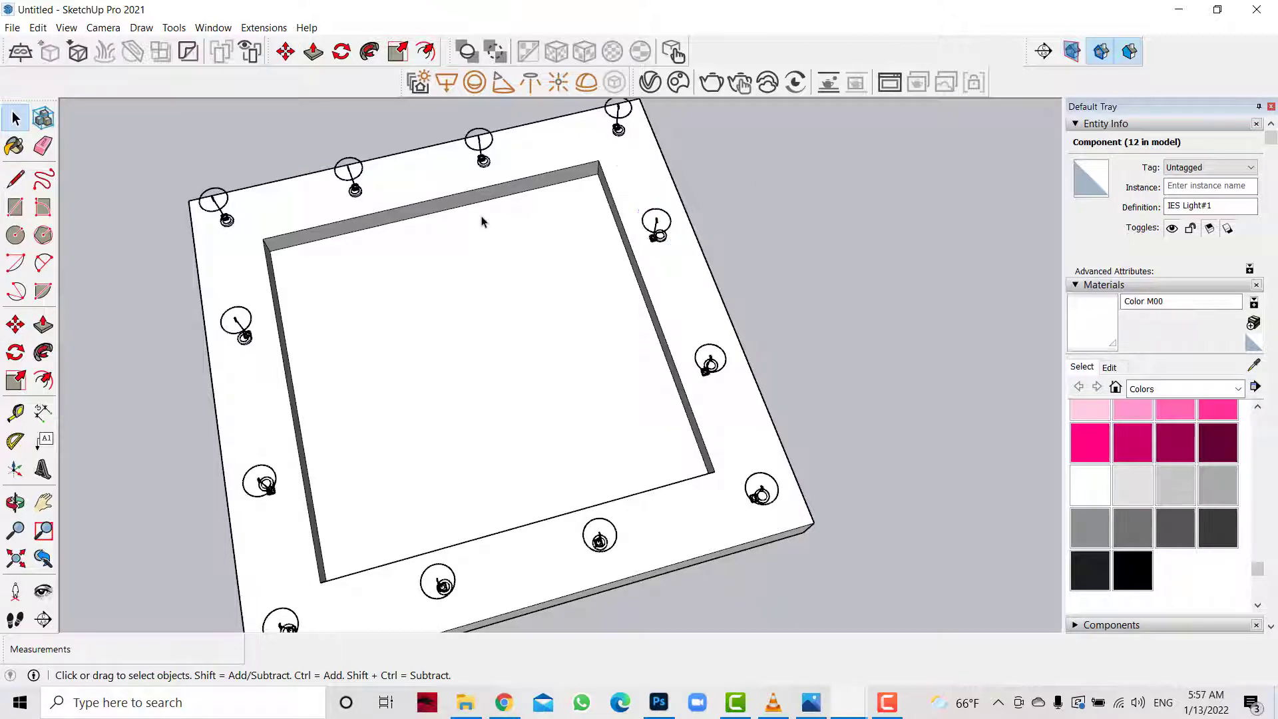
left_click(697, 161)
scroll(697, 161, "down", 3)
Group the slab with its twelve IES lights and flip the group along its red axis
right_click(422, 313)
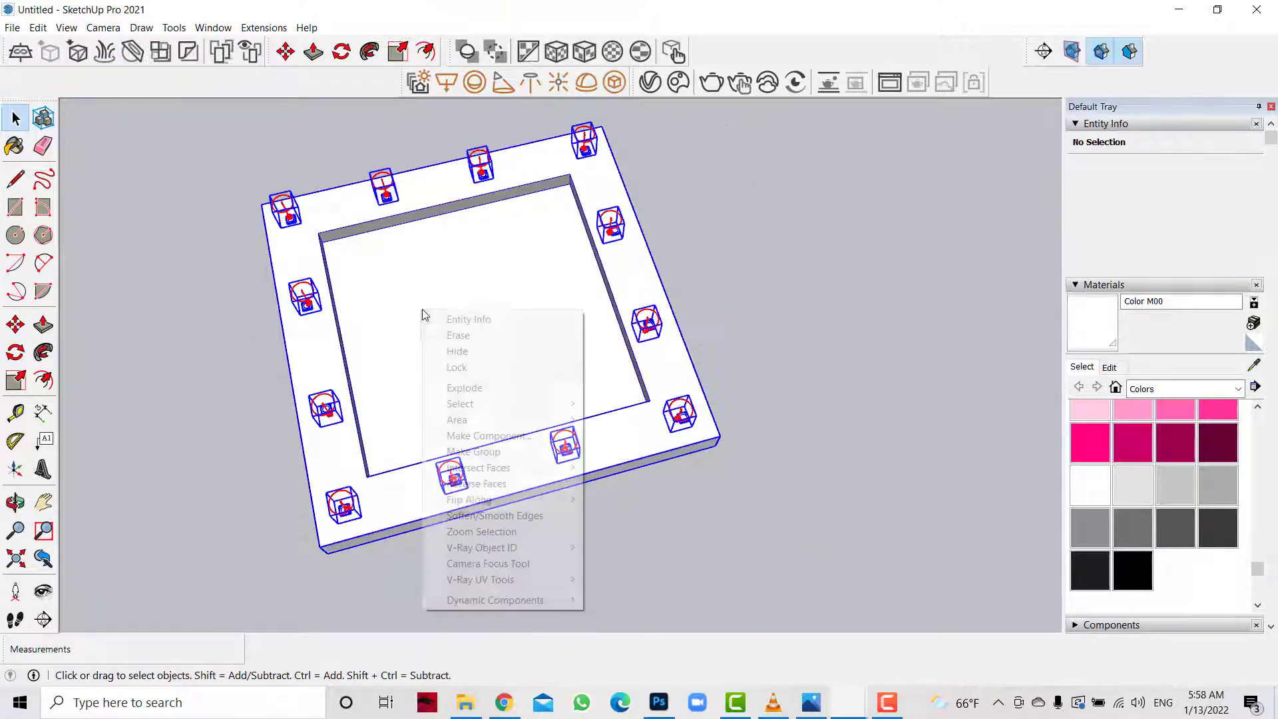
left_click(499, 448)
right_click(538, 301)
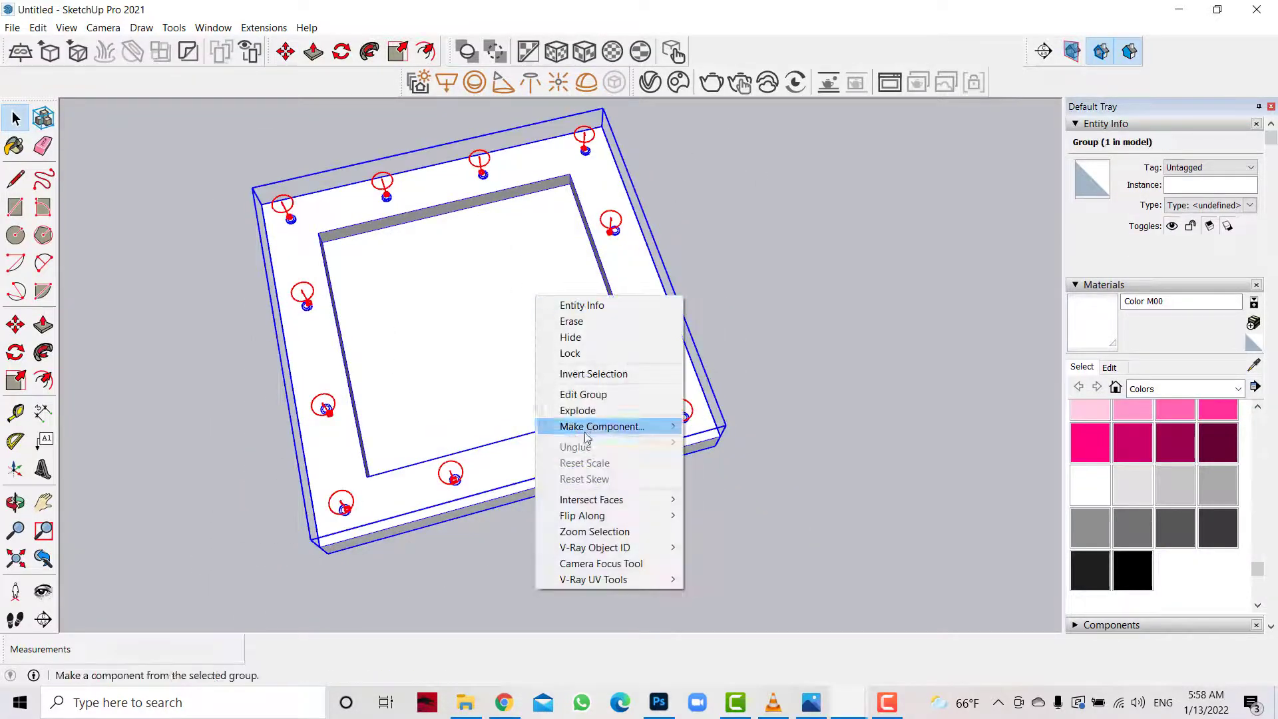
left_click(741, 513)
scroll(894, 311, "down", 3)
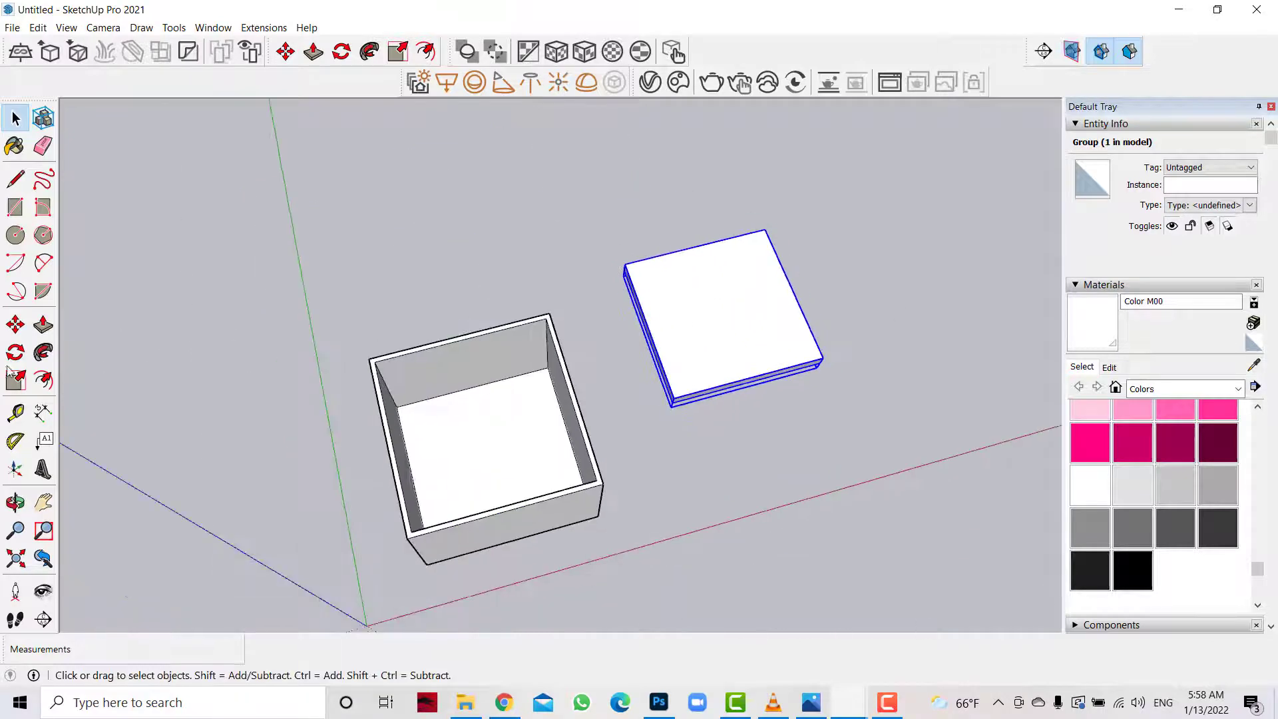
Move the lid group by its corner onto the top edge of the box
left_click(15, 324)
scroll(757, 387, "up", 2)
left_click(736, 377)
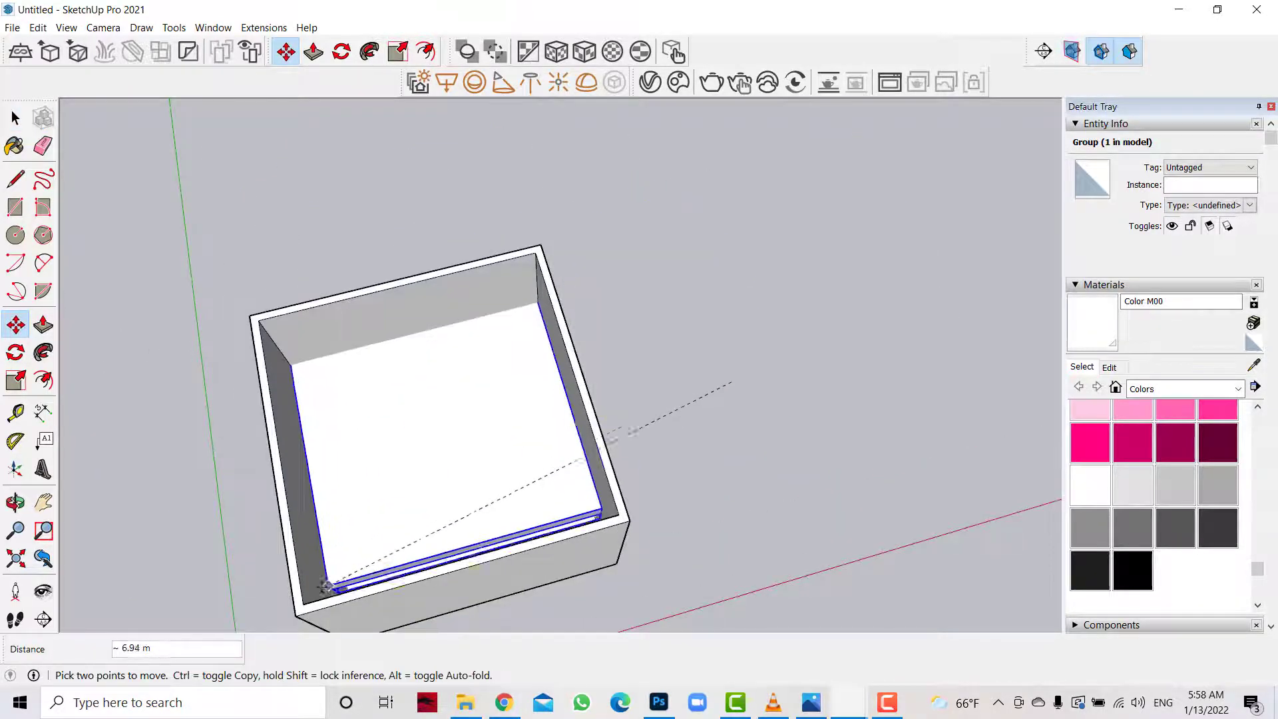
left_click(301, 602)
left_click(16, 118)
scroll(612, 333, "down", 2)
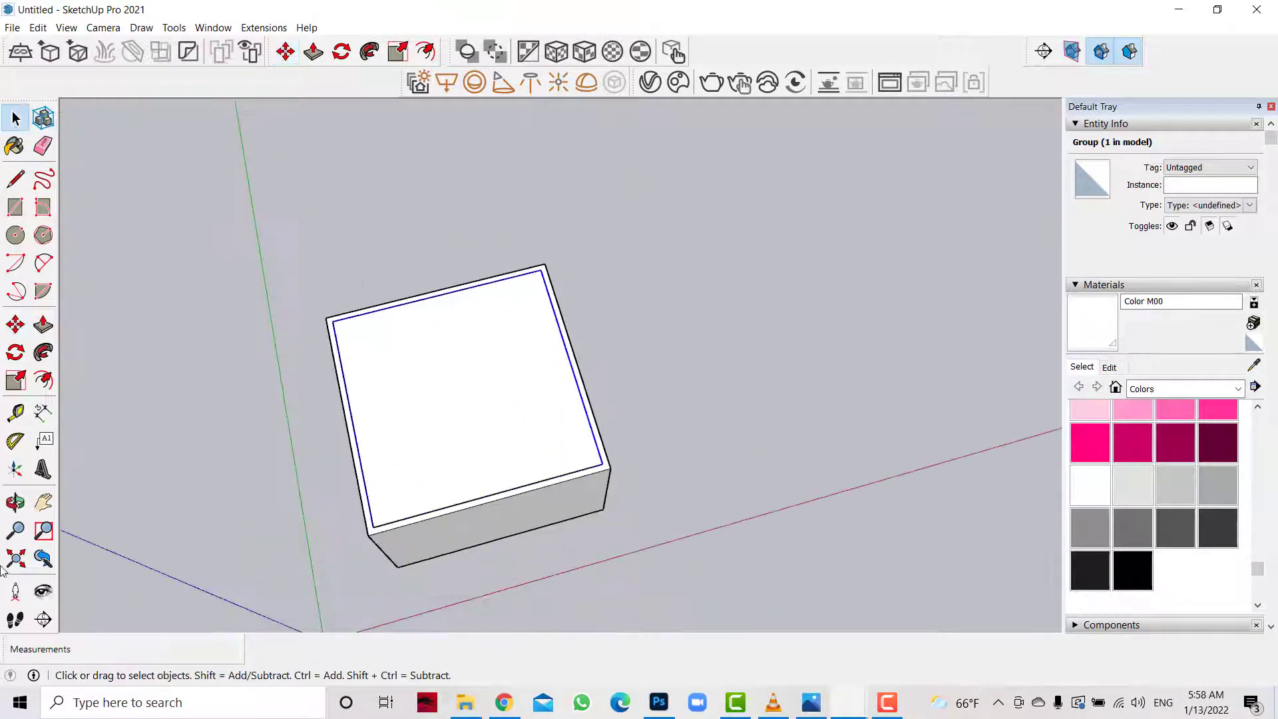
Draw a V-Ray rectangle light across the box top
left_click(15, 503)
left_click_drag(372, 399, 434, 356)
scroll(433, 356, "up", 3)
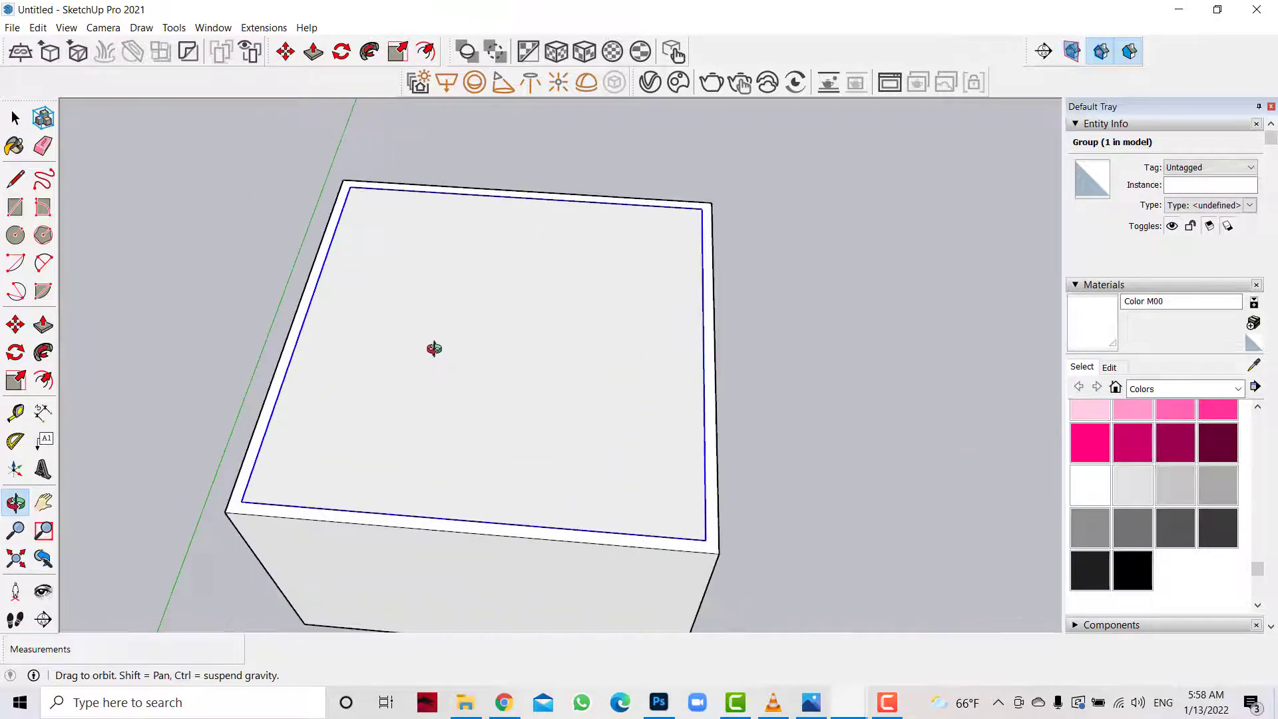
left_click(438, 274)
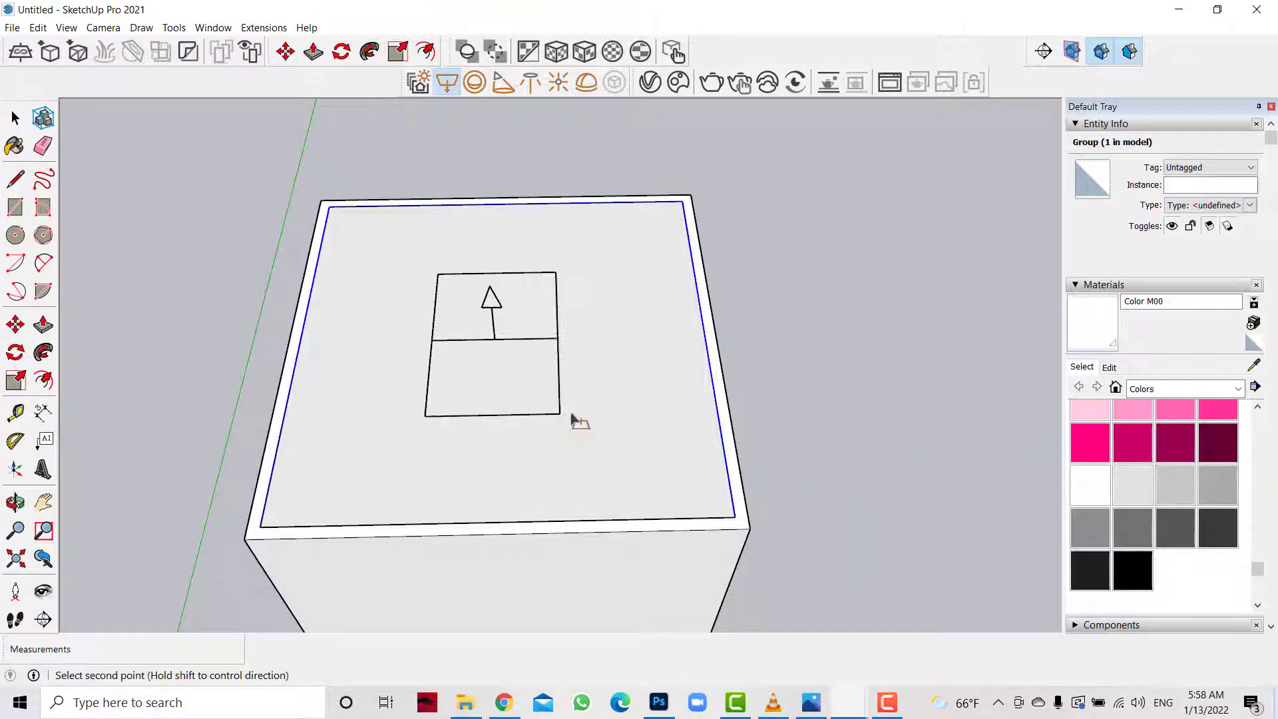
left_click(582, 418)
Flip the rectangle light along its blue axis to face down and lower it 2 m
left_click(577, 345)
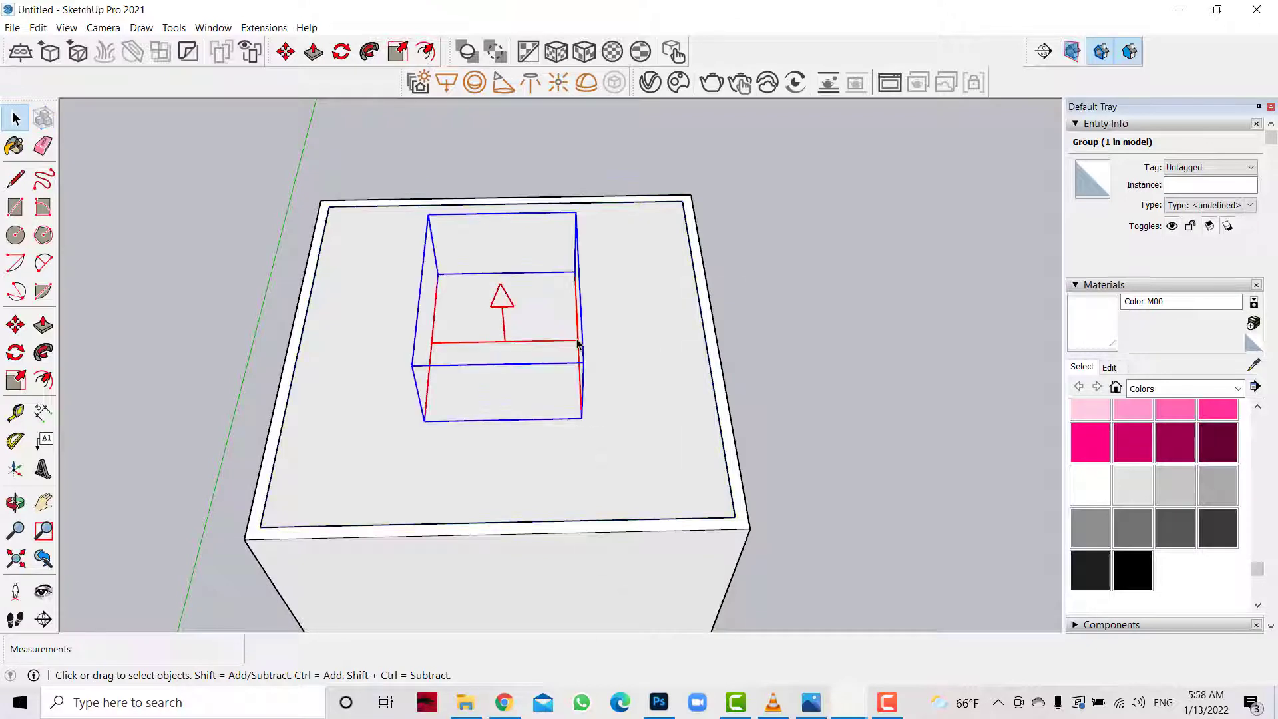
right_click(578, 345)
left_click(797, 623)
key("m")
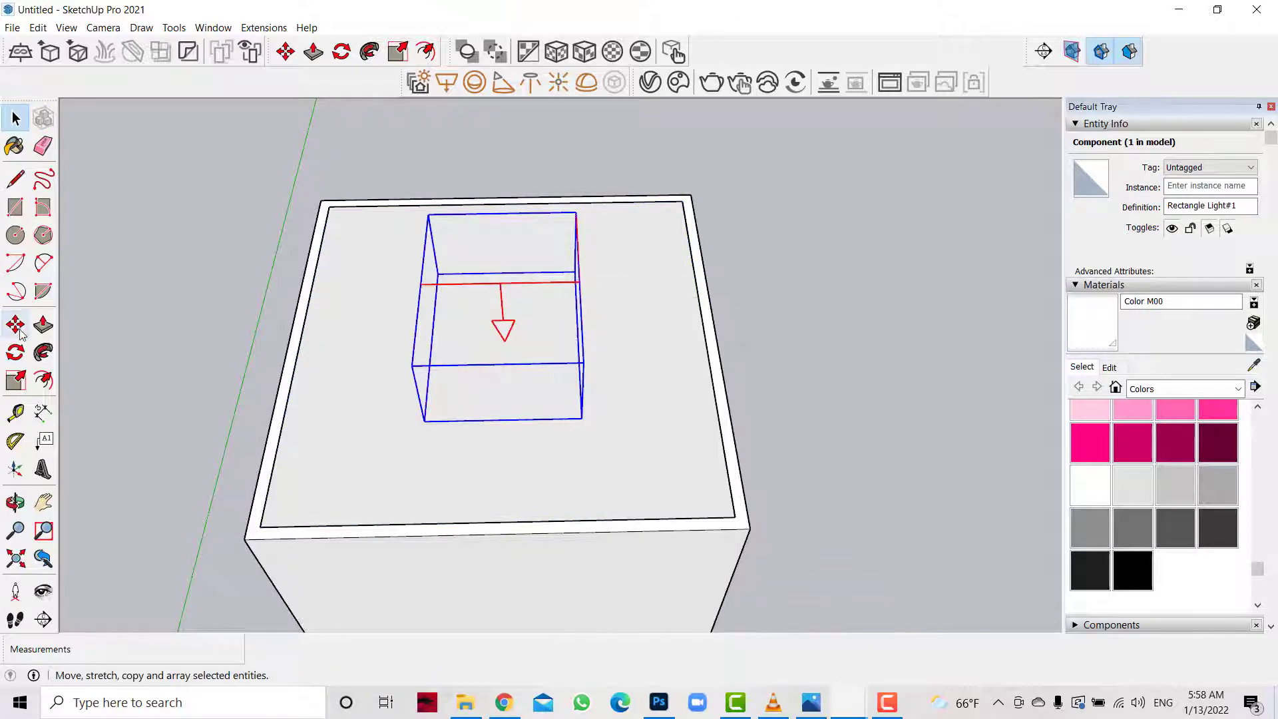
left_click(583, 364)
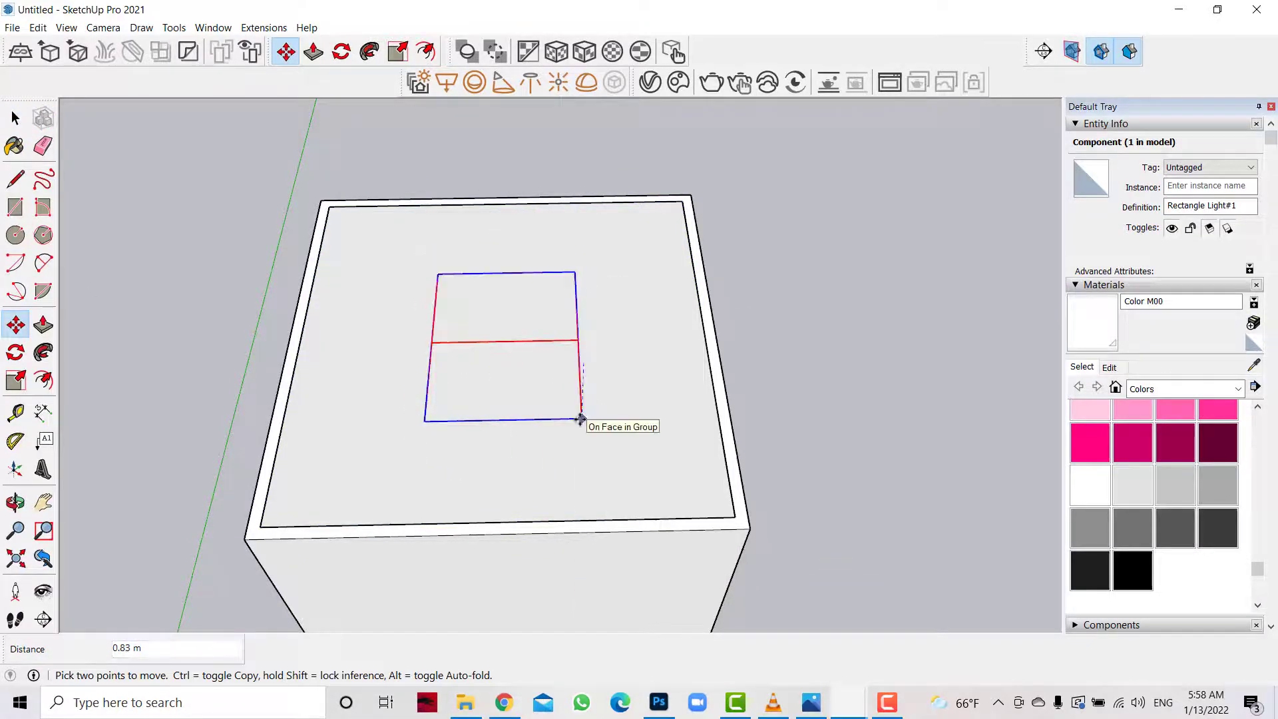
key("Return")
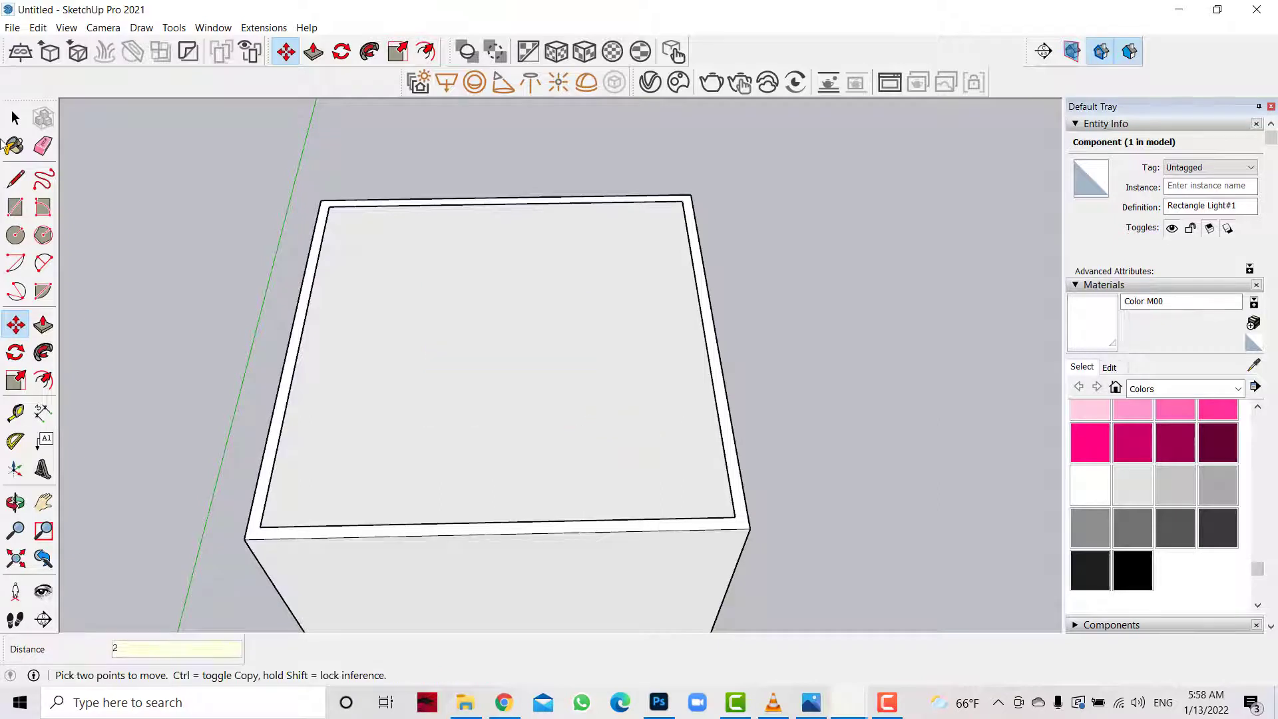
key("space")
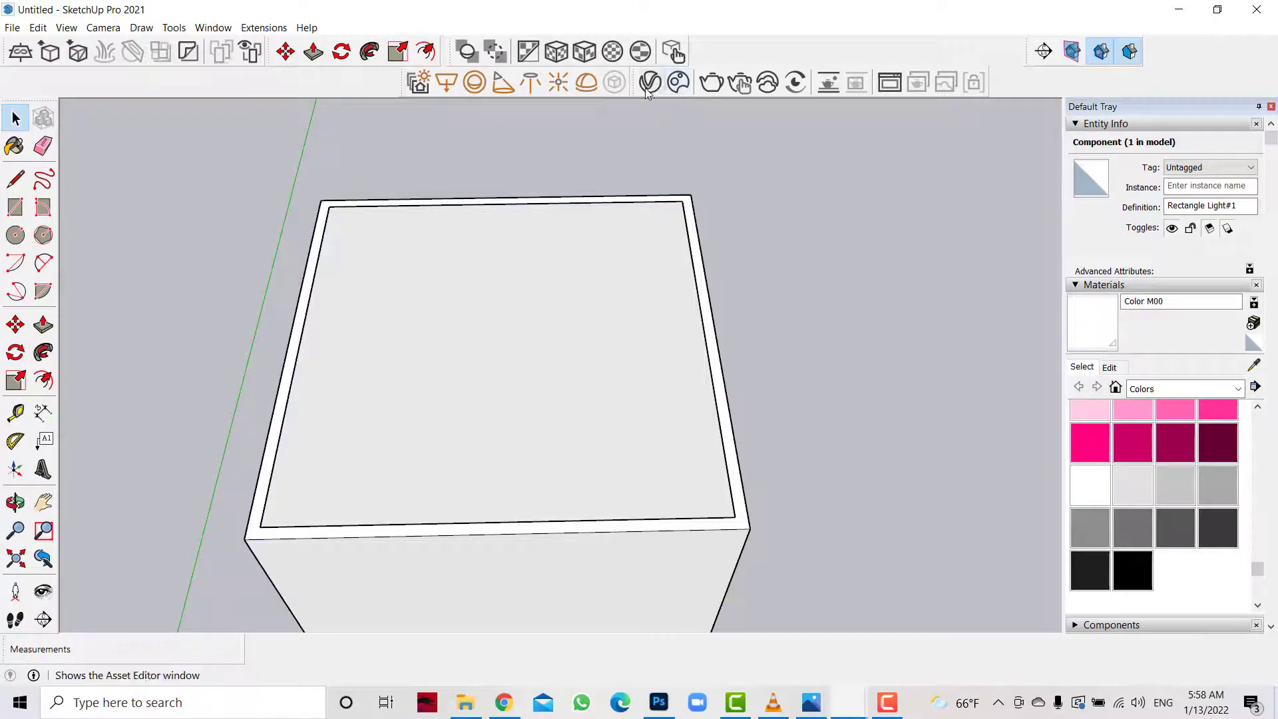
In the V-Ray Asset Editor, tick Invisible and Double Sided for Rectangle Light#1
left_click(649, 85)
left_click(653, 240)
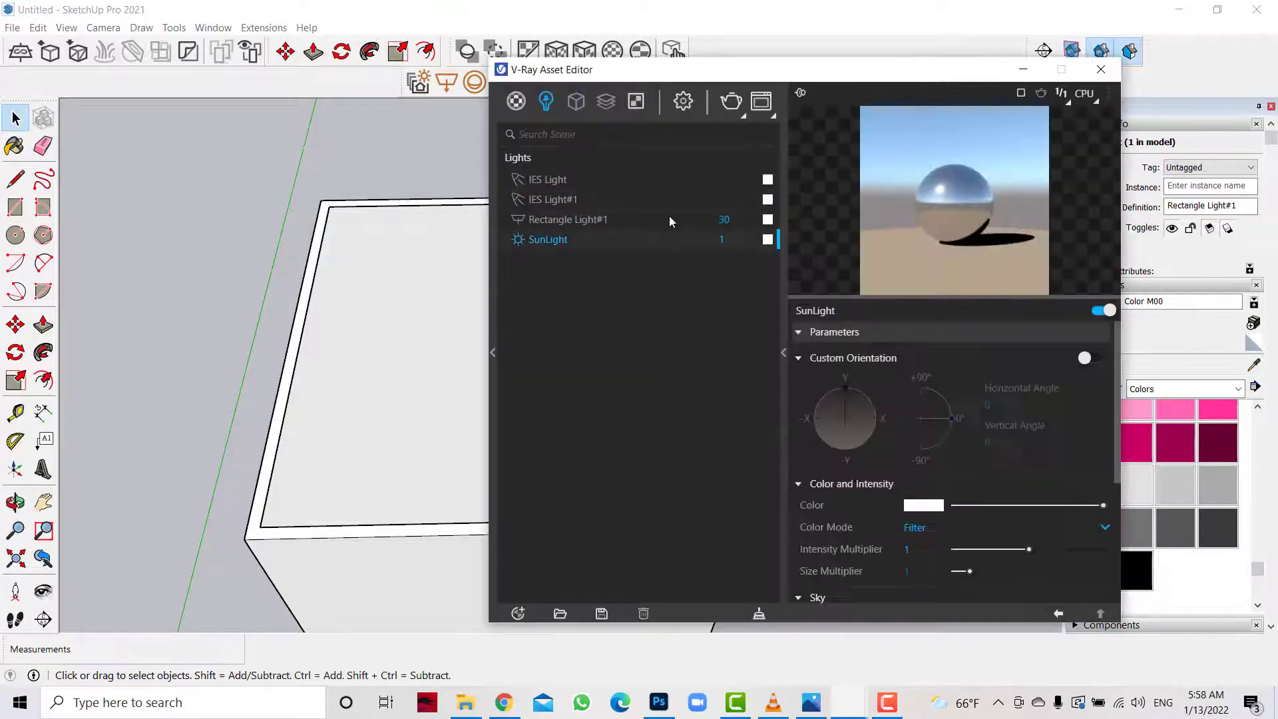
left_click(669, 219)
left_click(832, 532)
scroll(865, 520, "down", 3)
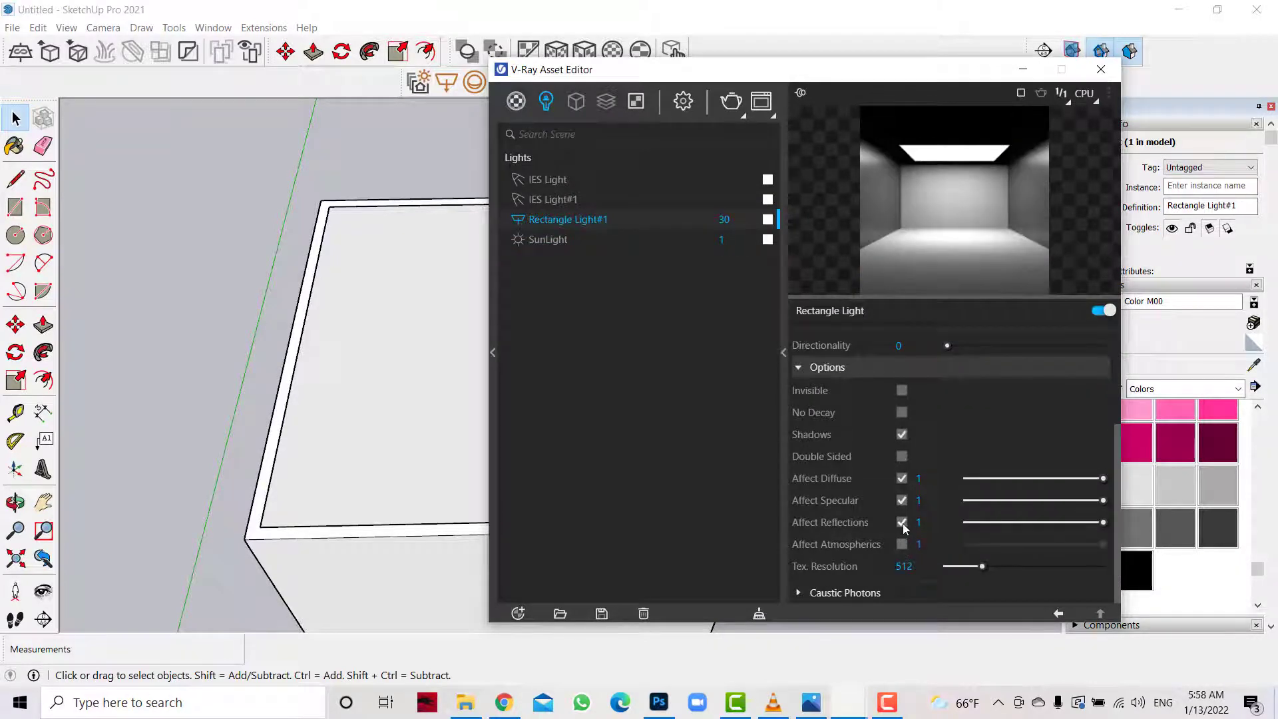
left_click(902, 390)
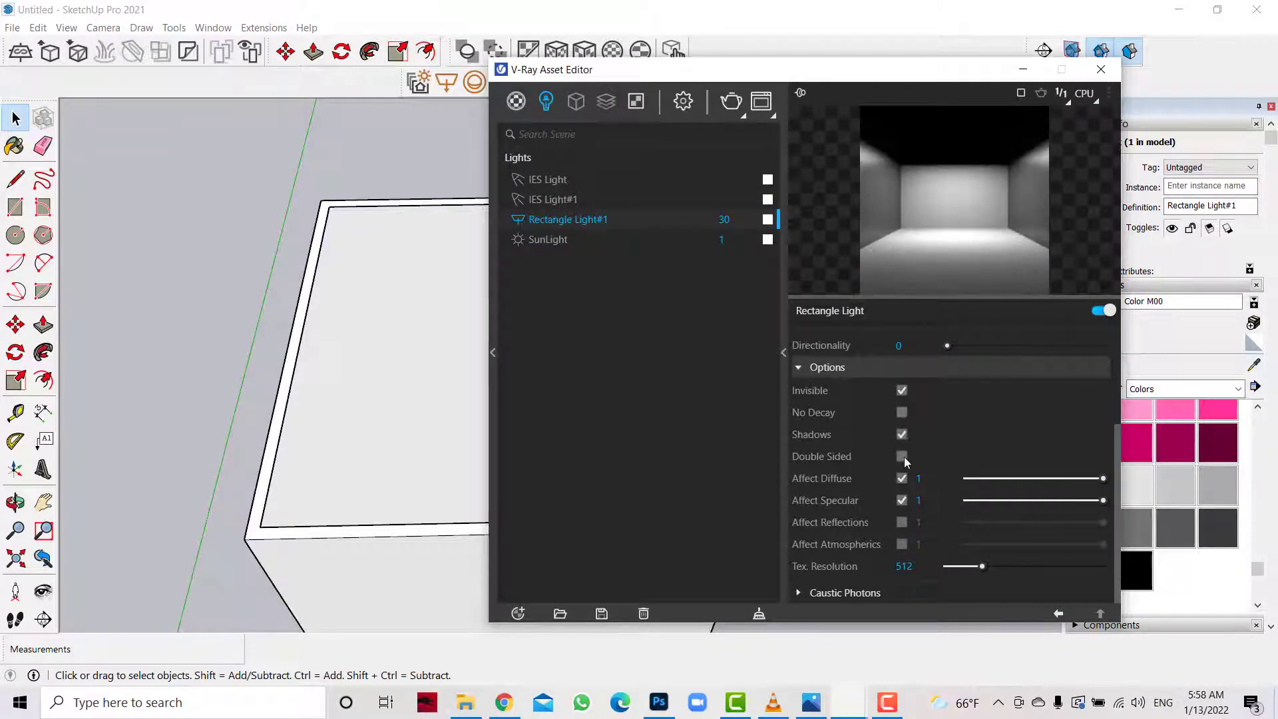
left_click(901, 457)
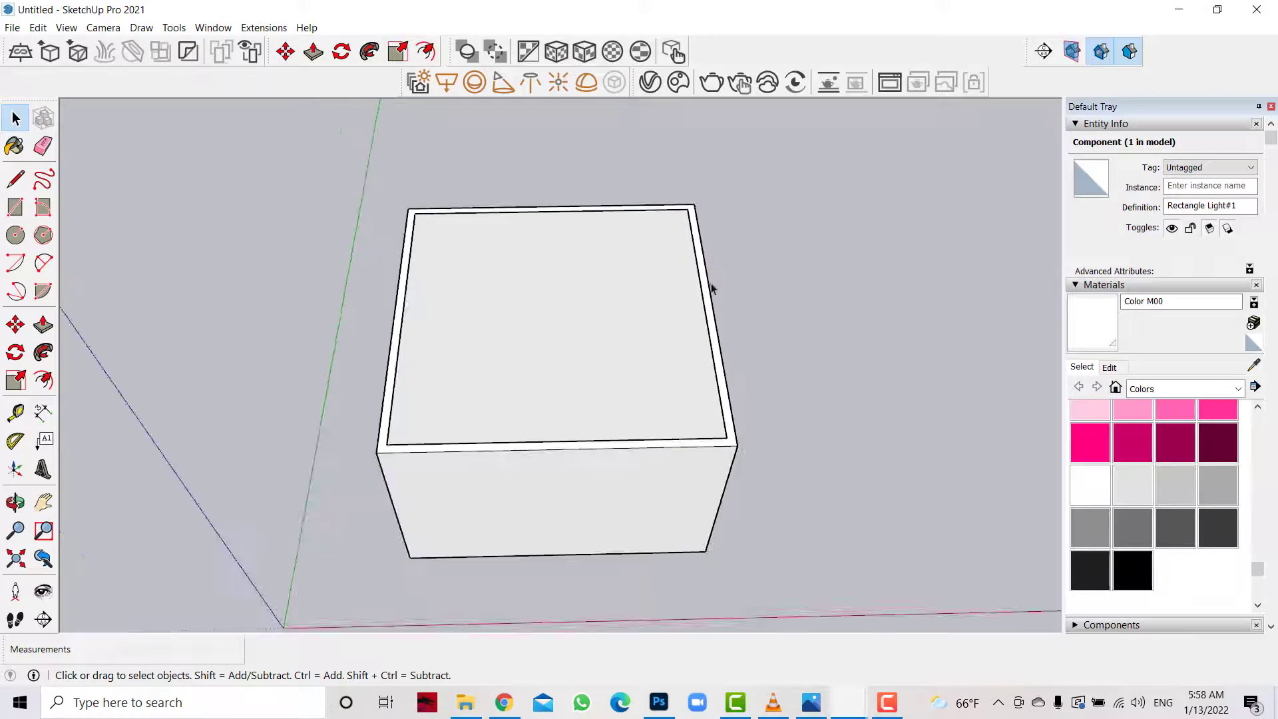
Move the herringbone floor and framed pictures into the box
scroll(671, 386, "down", 2)
left_click_drag(320, 357, 100, 528)
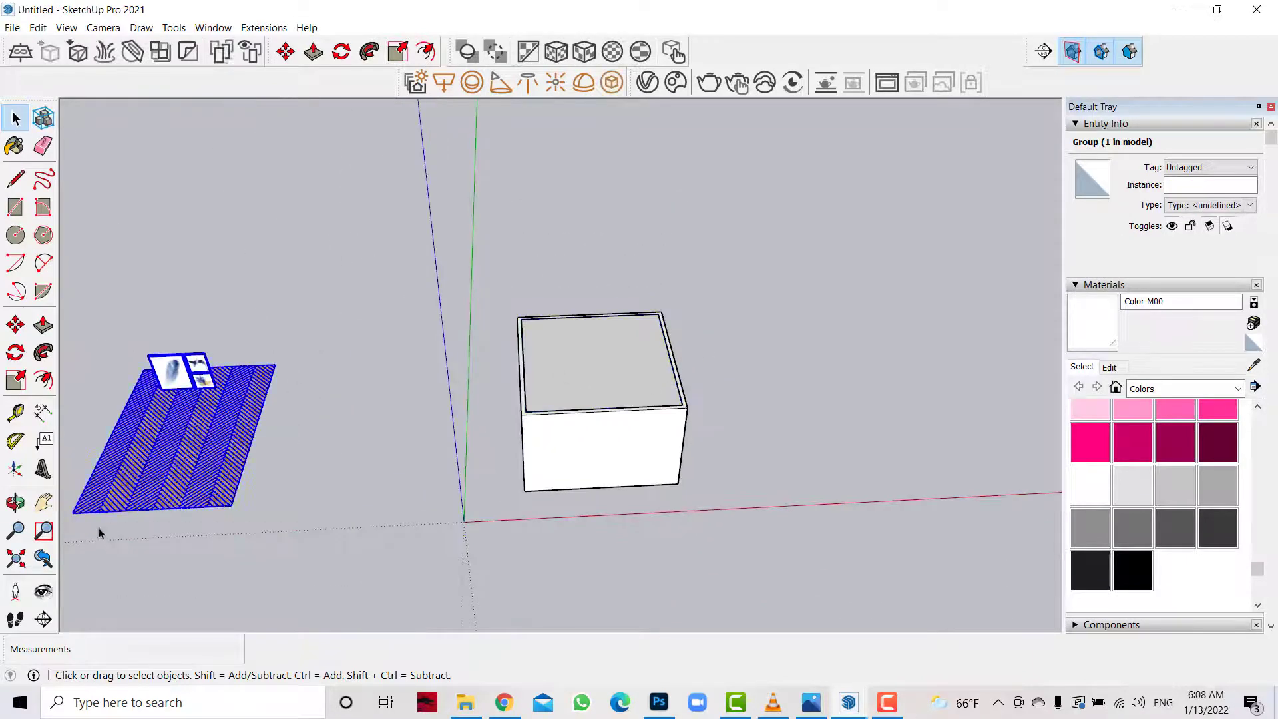
key("m")
left_click(217, 561)
type("12")
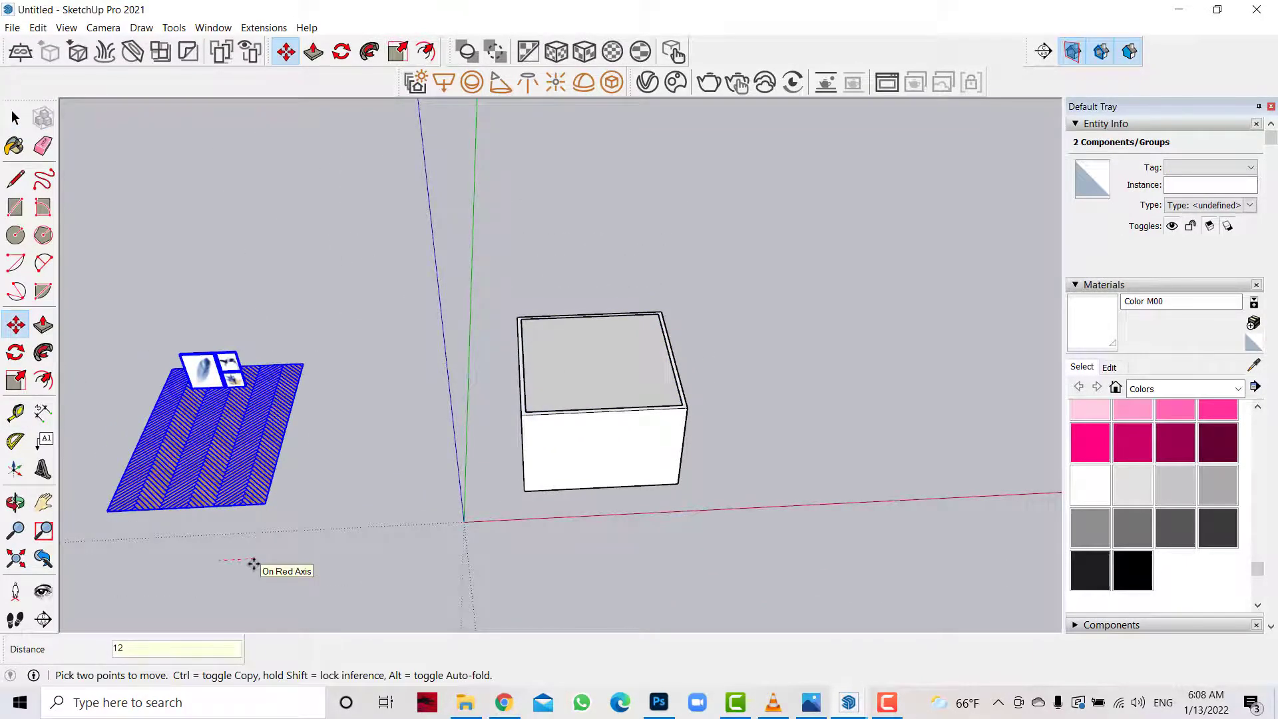
key("Return")
scroll(602, 399, "up", 2)
scroll(599, 366, "down", 1)
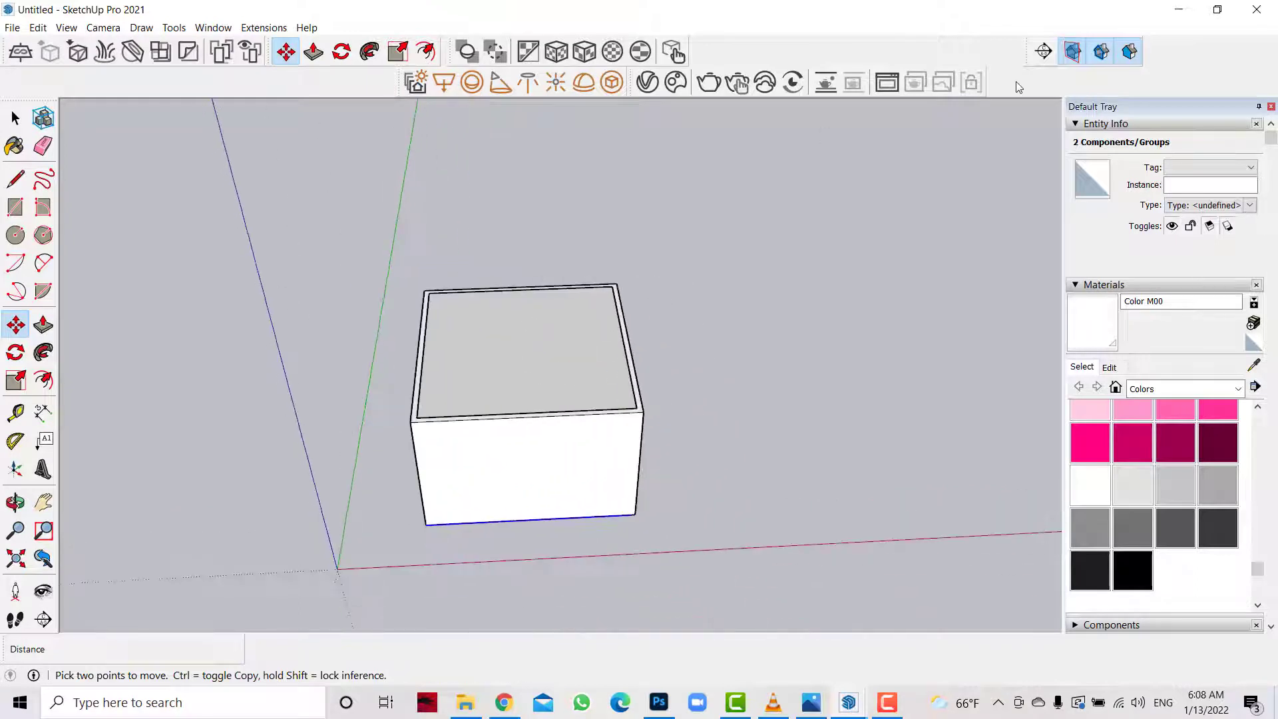
Add a section plane on the box's front face and push it 0.6 m inward
left_click(43, 619)
left_click(550, 456)
left_click(752, 394)
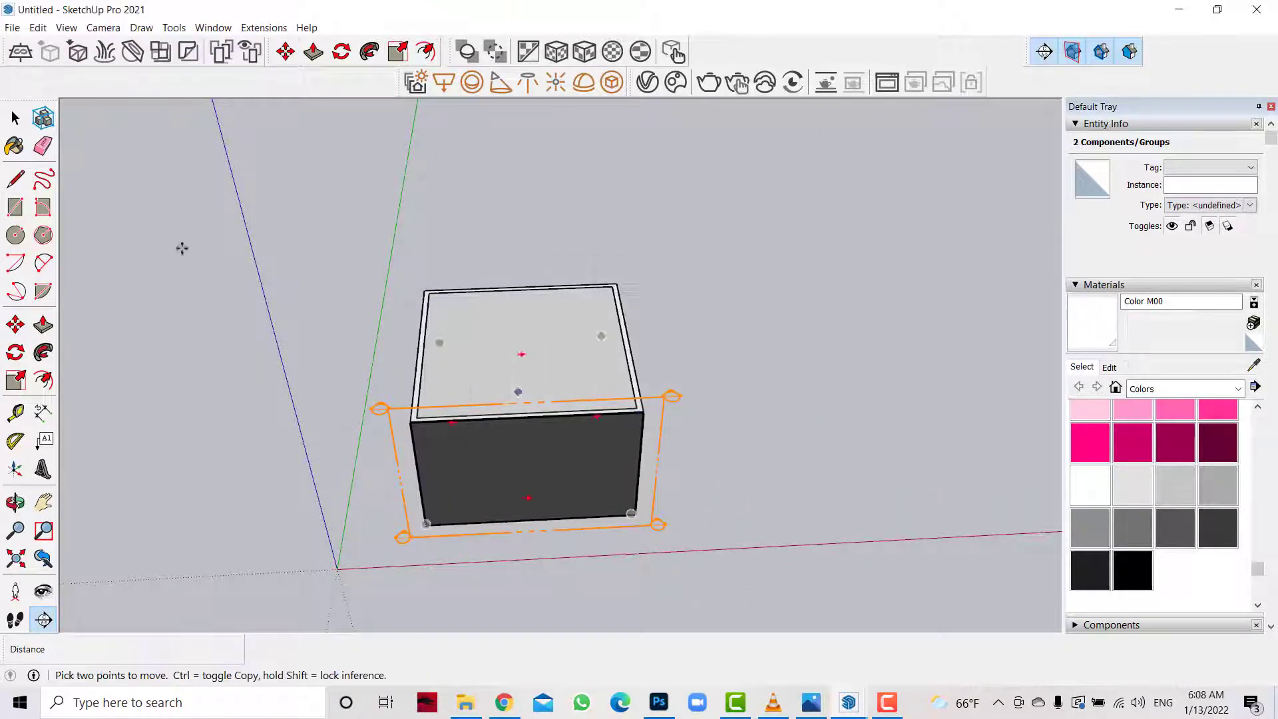
left_click(16, 118)
left_click(406, 533)
key("m")
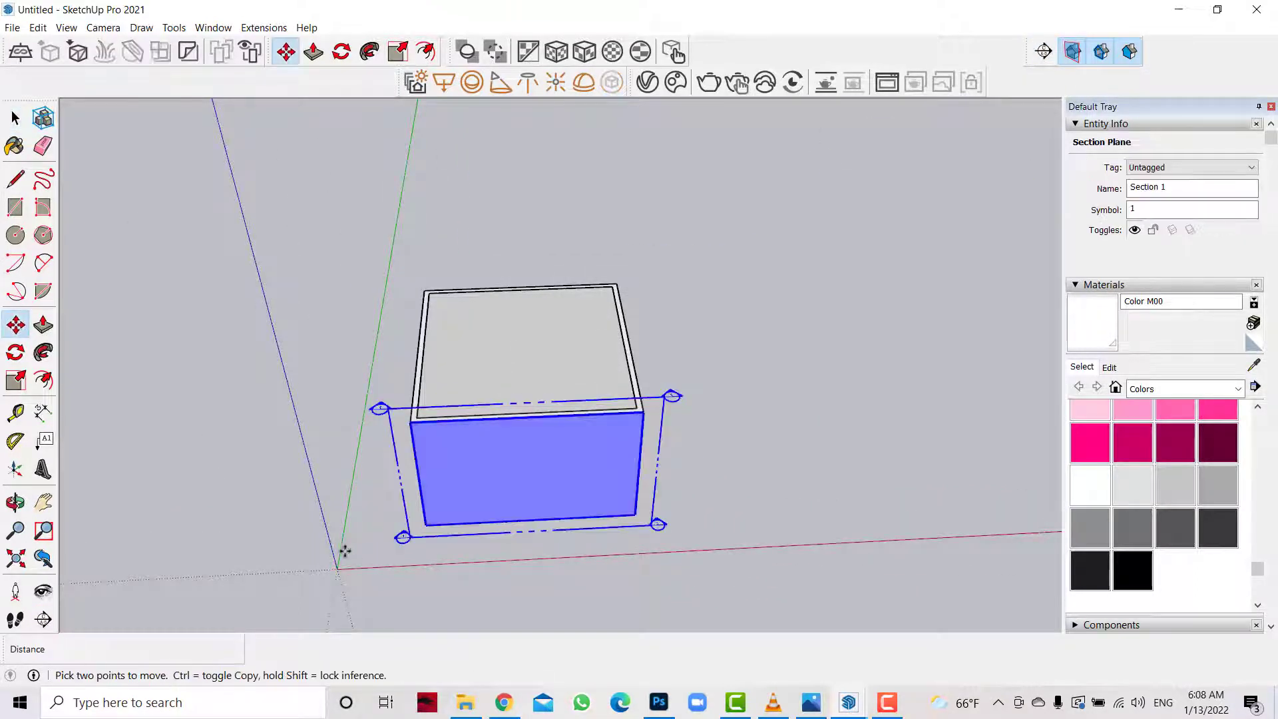
left_click(342, 551)
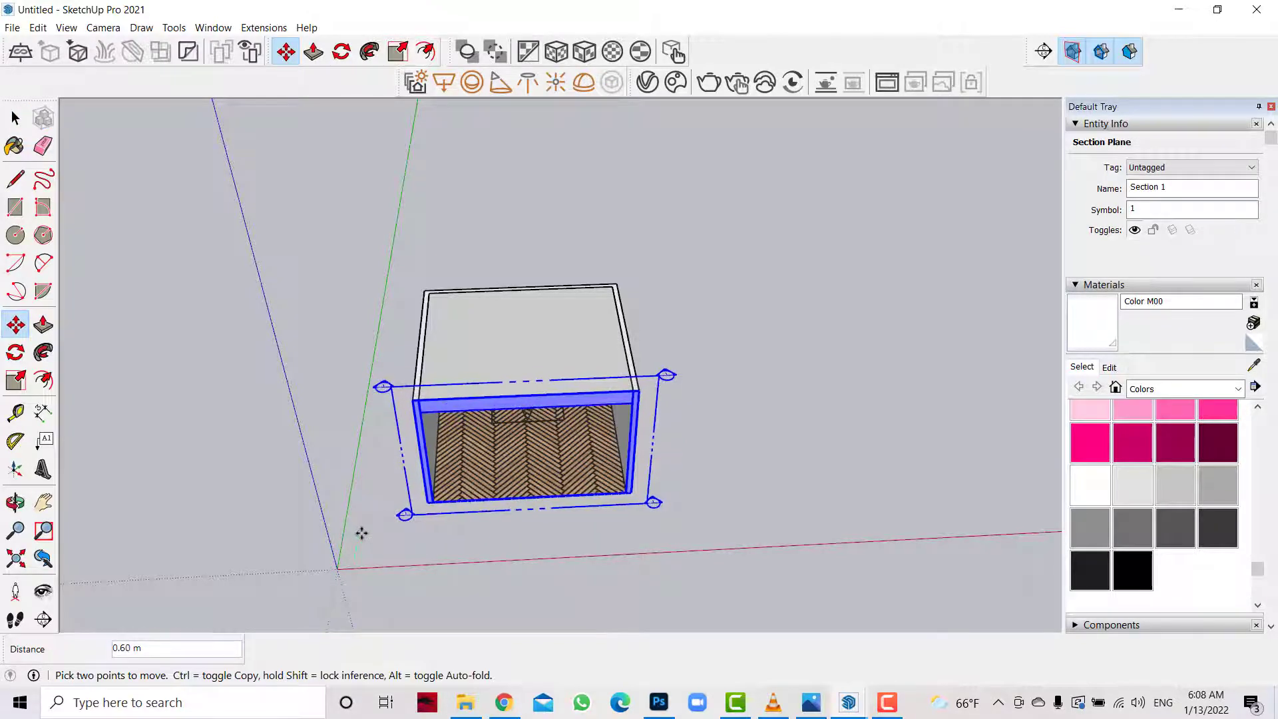
left_click(360, 526)
scroll(554, 418, "up", 2)
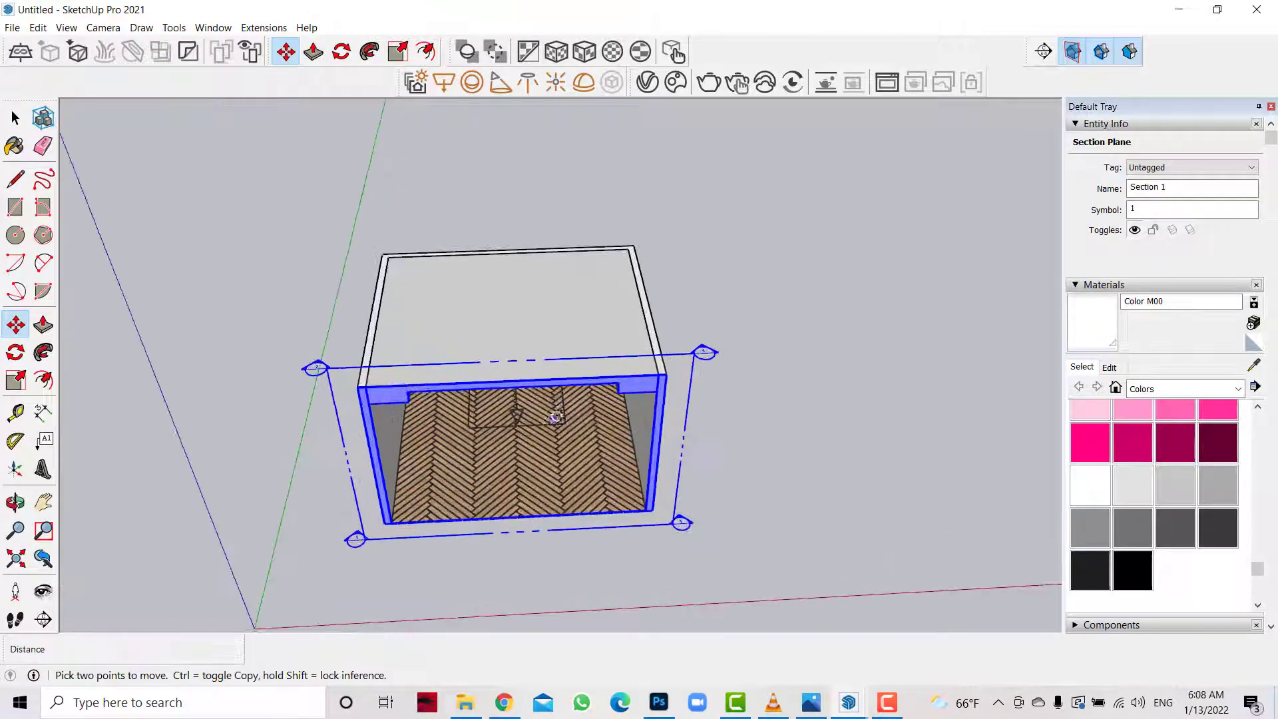
left_click(104, 27)
mouse_move(140, 77)
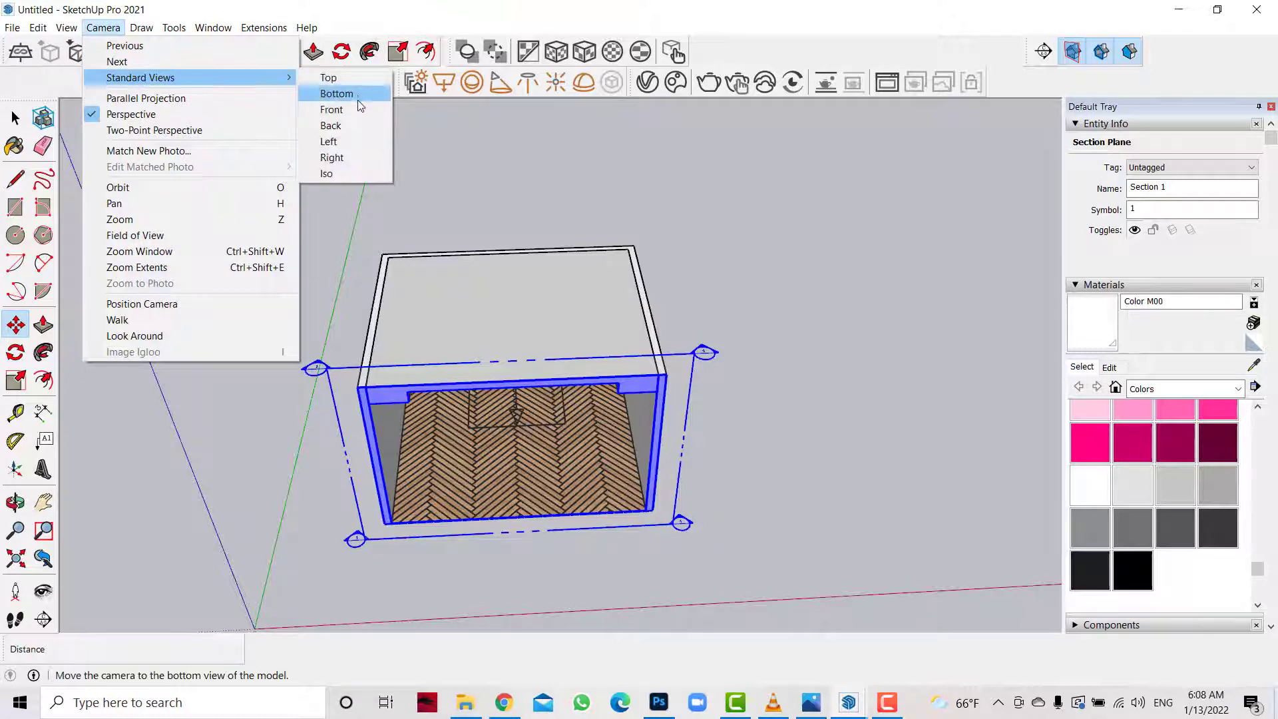
Switch to the Front standard view, then zoom and pan to center the sectioned room
left_click(359, 113)
scroll(330, 224, "up", 2)
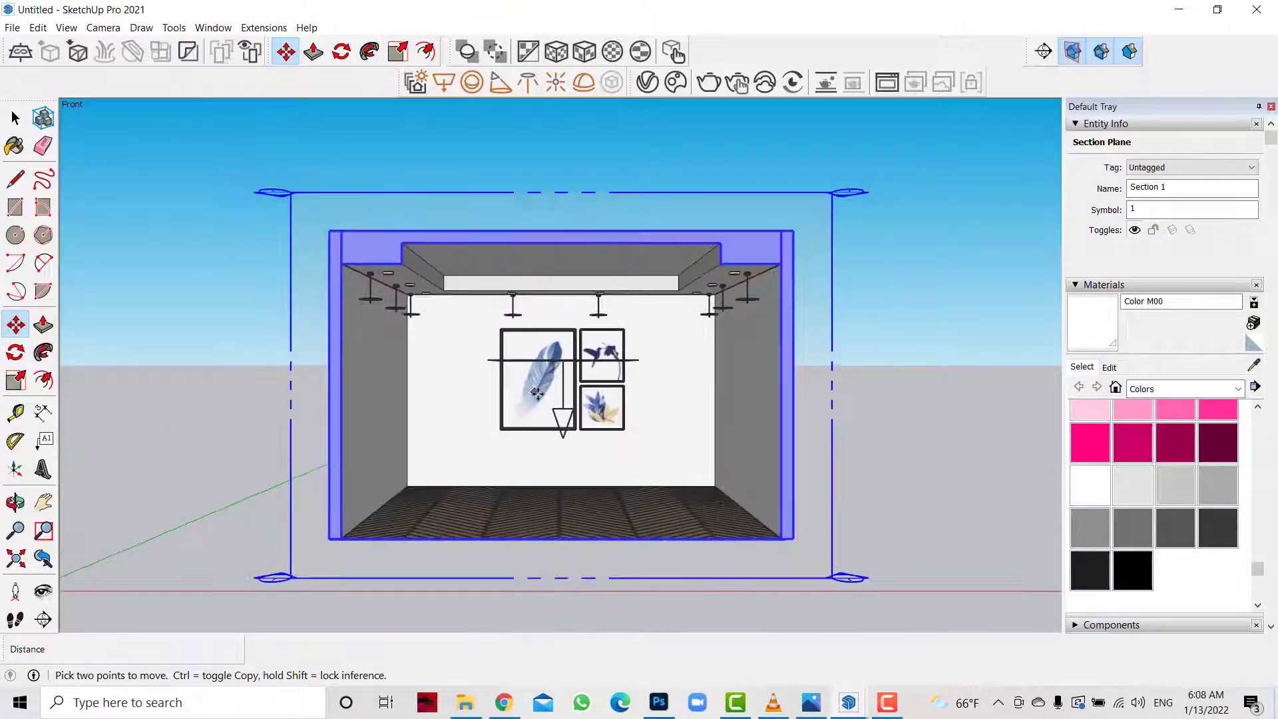
scroll(330, 224, "up", 1)
scroll(434, 352, "up", 1)
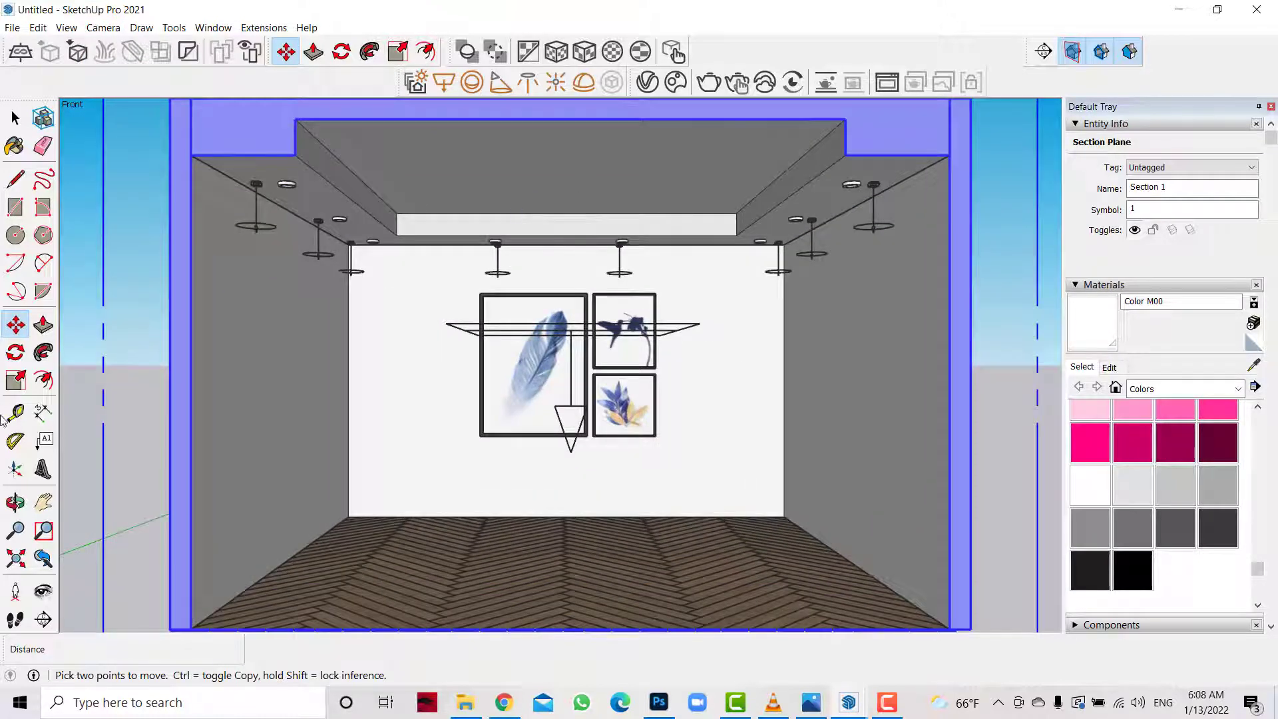
left_click(43, 502)
left_click_drag(410, 397, 420, 397)
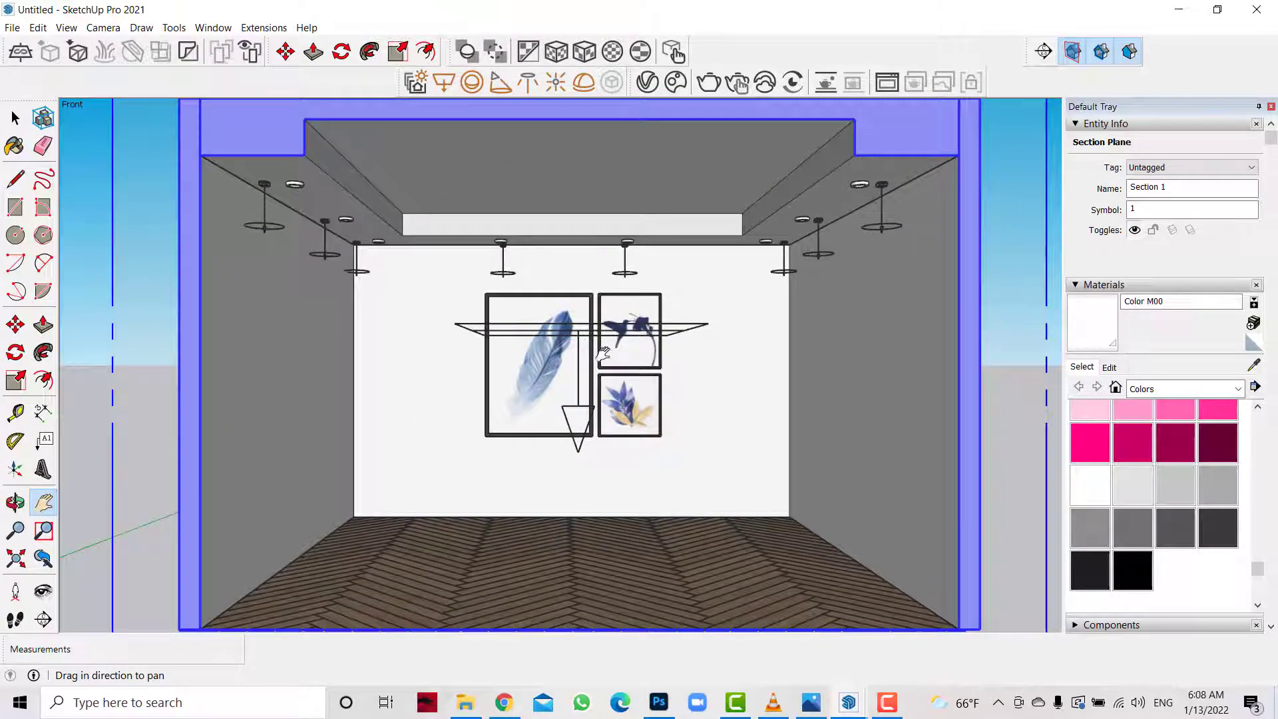